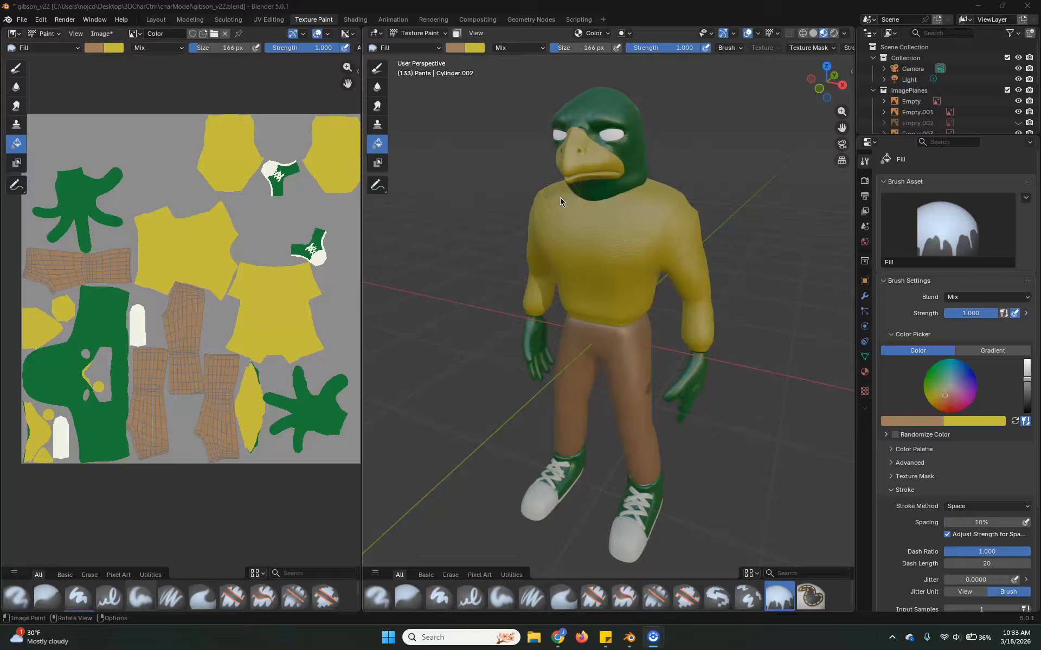
# Pack the file's external resources into the blend file.
pyautogui.click(27, 22)
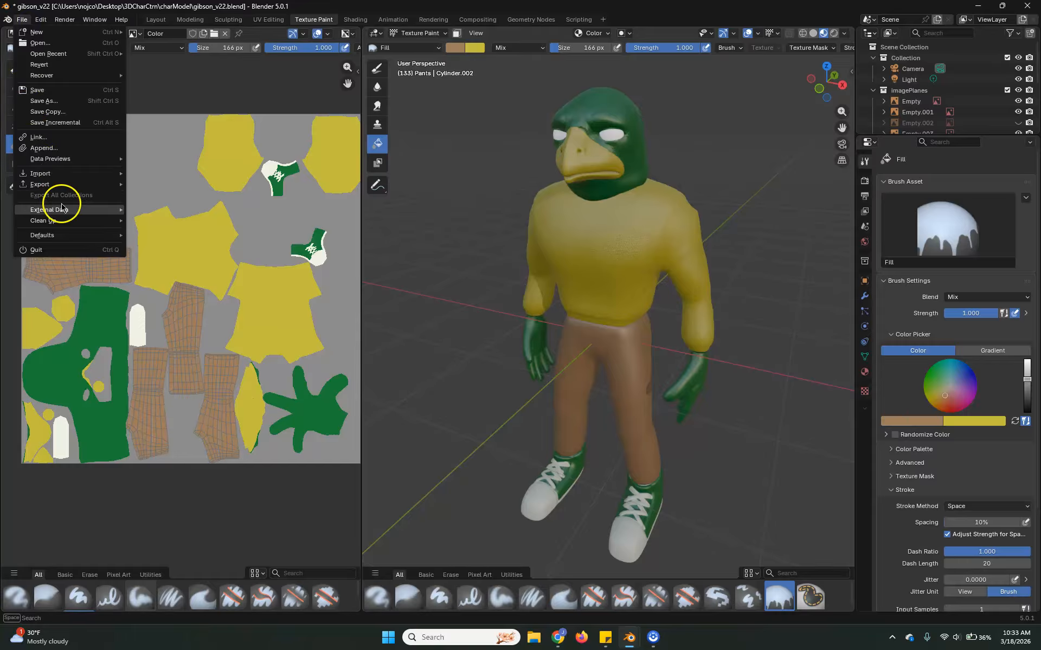
pyautogui.moveTo(68, 210)
pyautogui.click(148, 212)
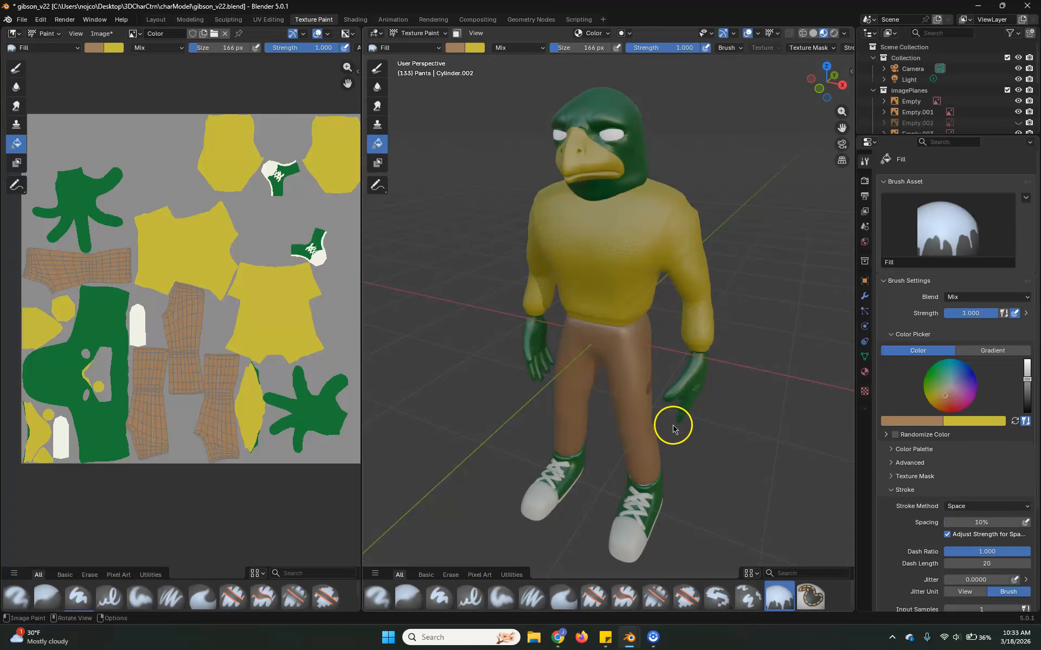
# Examine the character's pants and the sweater's lower hem from the front.
pyautogui.moveTo(685, 454); pyautogui.dragTo(691, 350, button='middle')
pyautogui.scroll(3, 674, 361)
pyautogui.scroll(3, 691, 355)
pyautogui.keyDown('shift'); pyautogui.moveTo(711, 163); pyautogui.dragTo(688, 362, button='middle'); pyautogui.keyUp('shift')
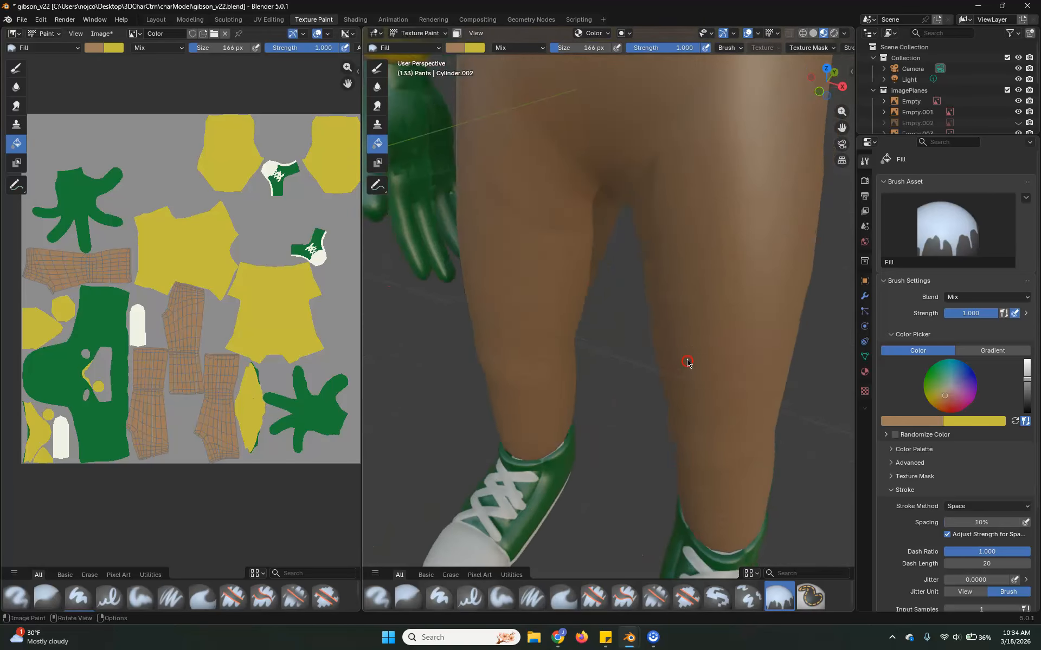
pyautogui.scroll(-3, 688, 362)
pyautogui.keyDown('shift'); pyautogui.moveTo(672, 229); pyautogui.dragTo(633, 338, button='middle'); pyautogui.keyUp('shift')
pyautogui.scroll(4, 656, 290)
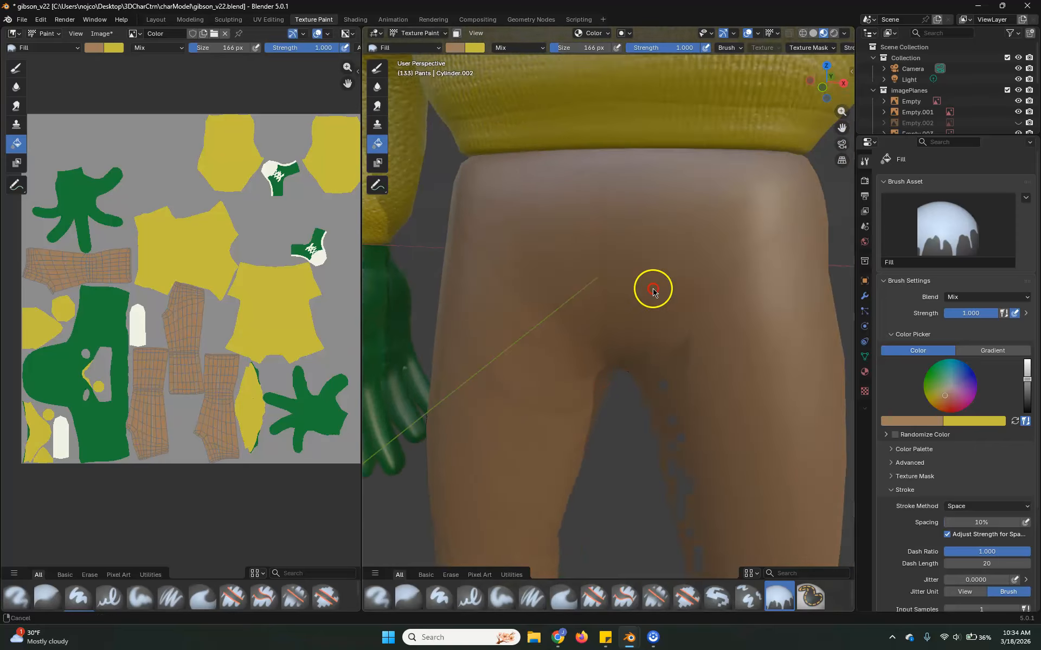
pyautogui.keyDown('shift'); pyautogui.moveTo(680, 244); pyautogui.dragTo(640, 305, button='middle'); pyautogui.keyUp('shift')
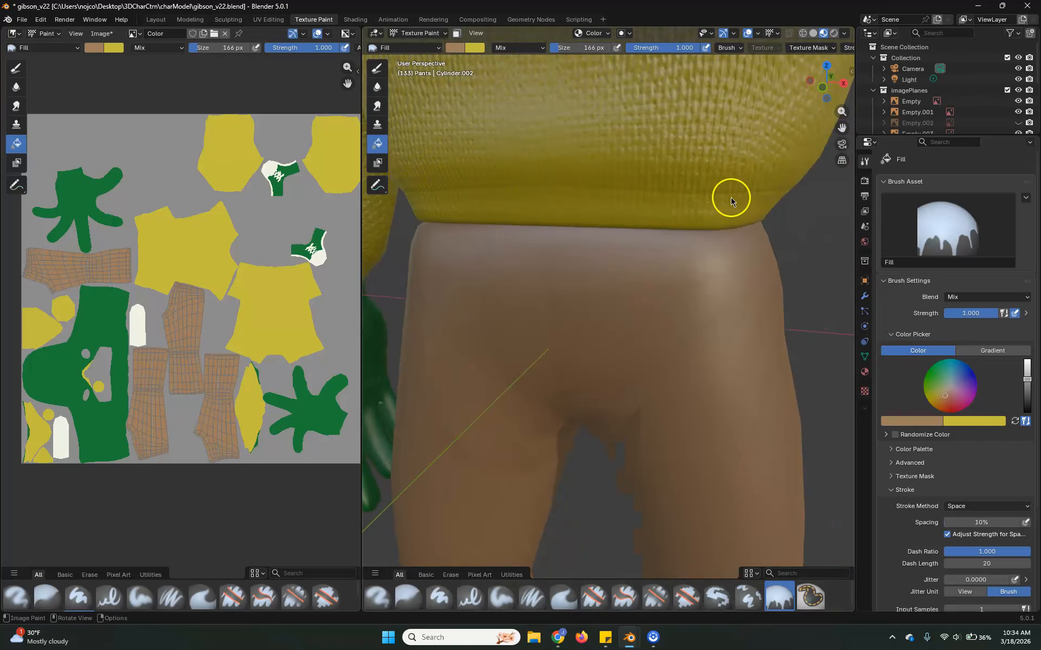
pyautogui.scroll(-6, 643, 240)
pyautogui.scroll(5, 721, 320)
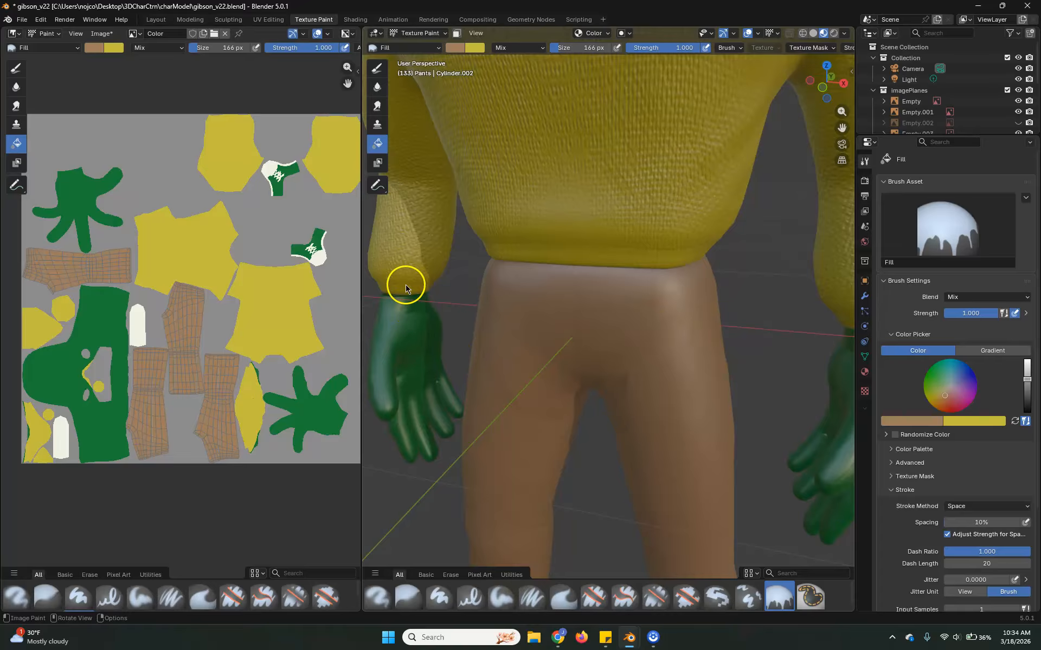
pyautogui.keyDown('shift'); pyautogui.moveTo(697, 227); pyautogui.dragTo(686, 230, button='middle'); pyautogui.keyUp('shift')
pyautogui.scroll(3, 618, 285)
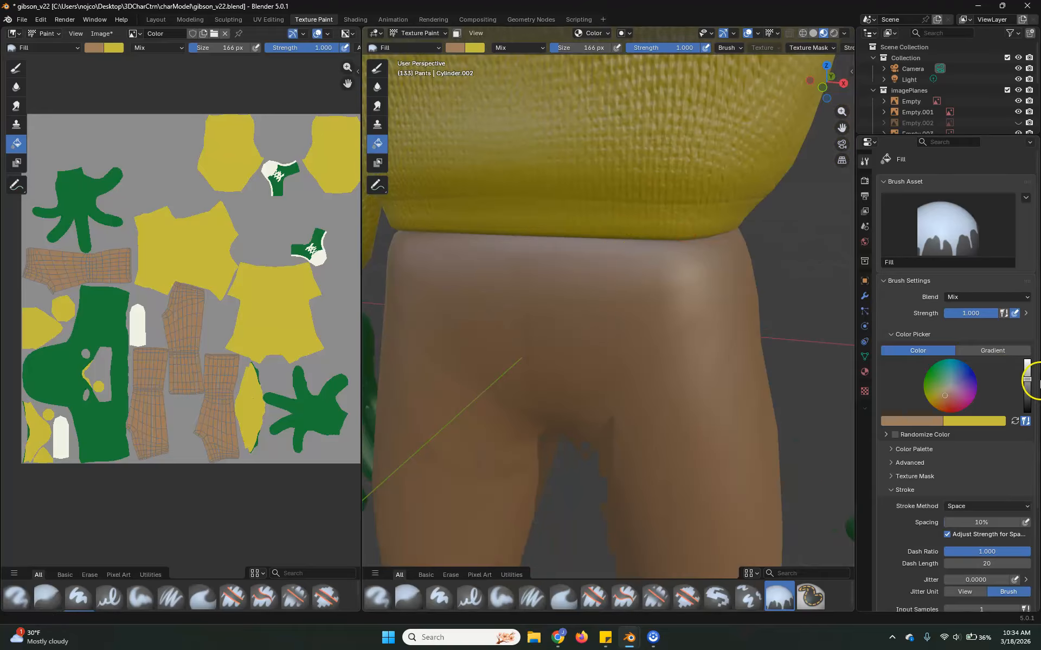
# Switch texture painting to the torso, using the Paint Hard brush with a bright off-white color.
pyautogui.moveTo(1027, 378); pyautogui.dragTo(1026, 357)
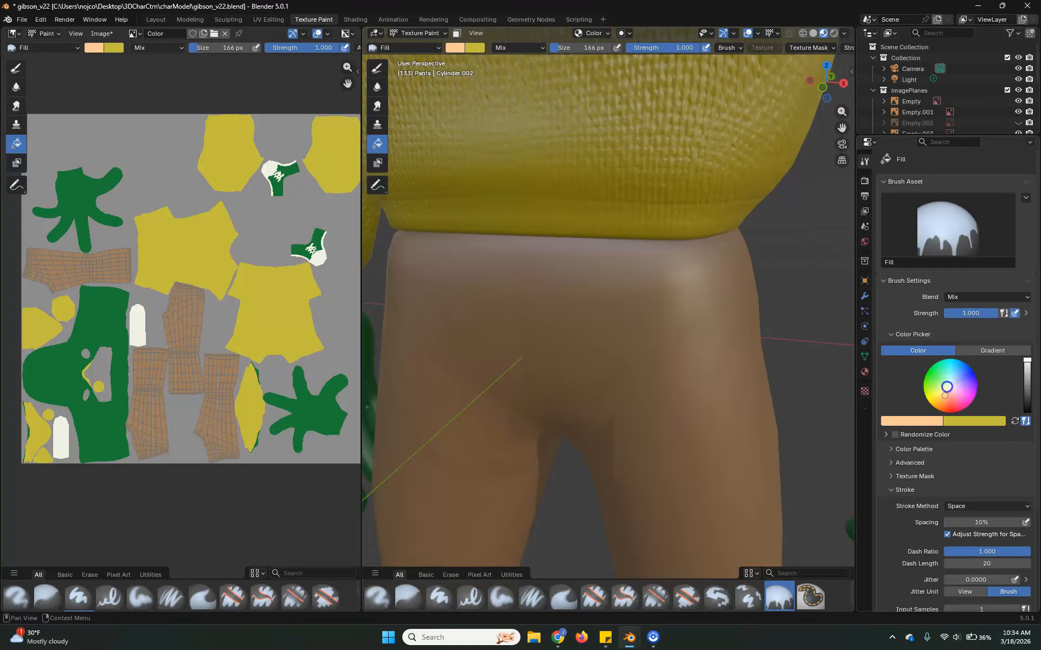
pyautogui.click(946, 387)
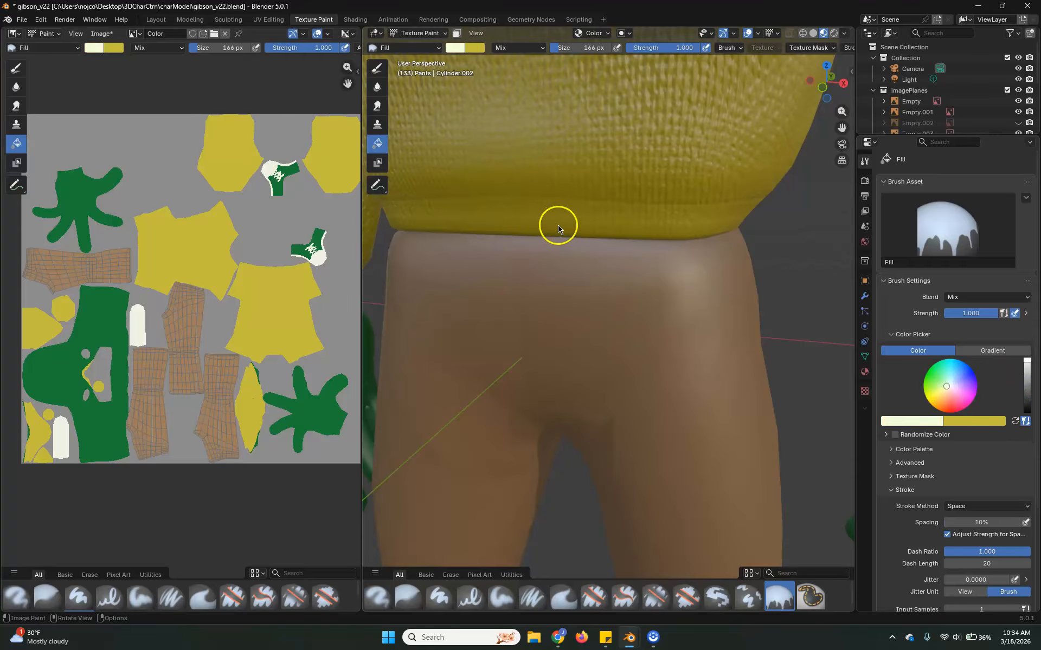
pyautogui.hotkey('alt', 'q')
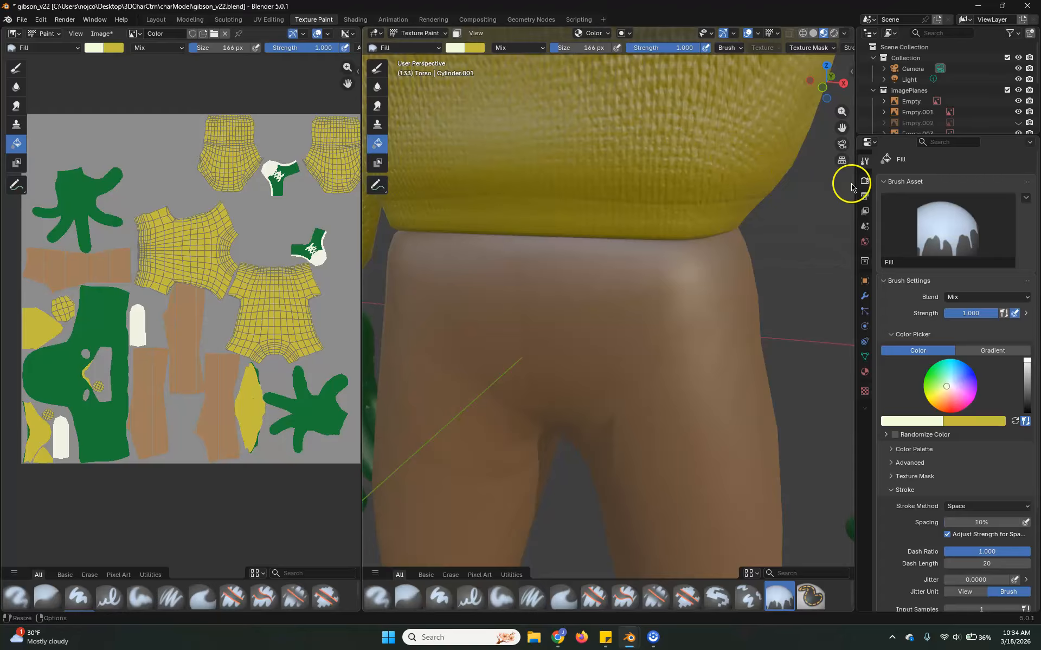
pyautogui.click(928, 206)
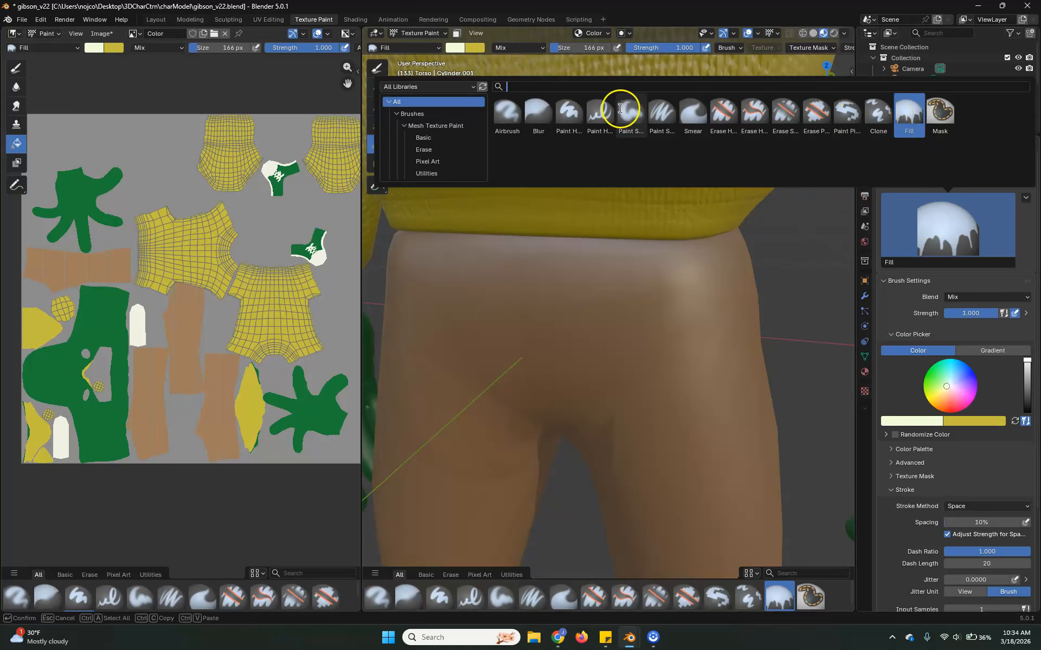
pyautogui.click(571, 111)
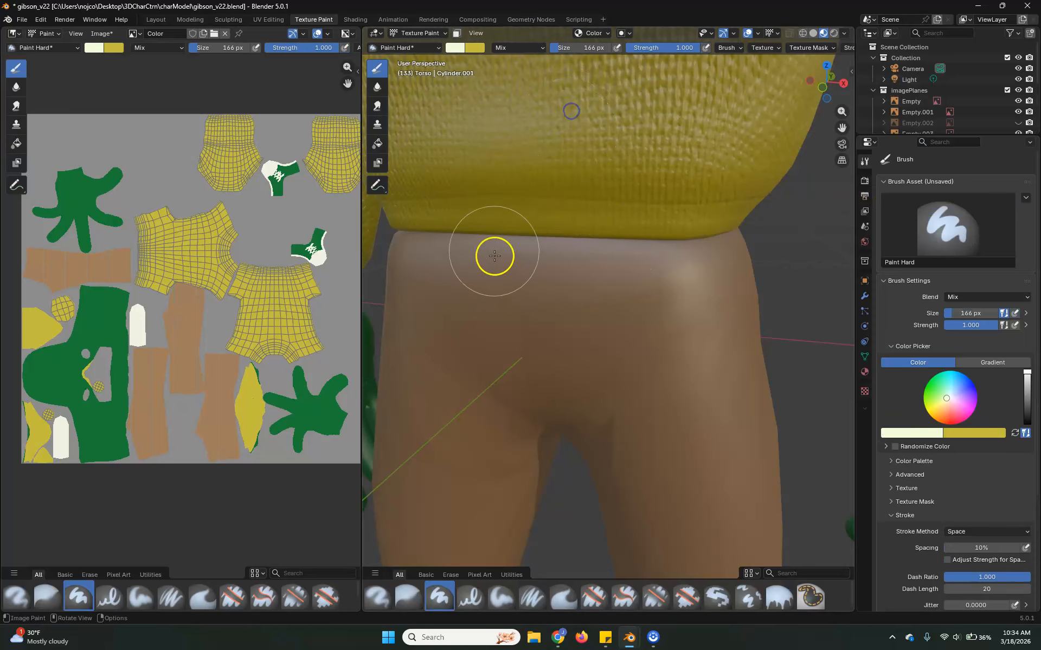
# Paint an off-white band along the front of the sweater's hem with a 76 px brush.
pyautogui.press('f')
pyautogui.click(534, 218)
pyautogui.moveTo(532, 219); pyautogui.dragTo(620, 222)
pyautogui.hotkey('ctrl', 'z')
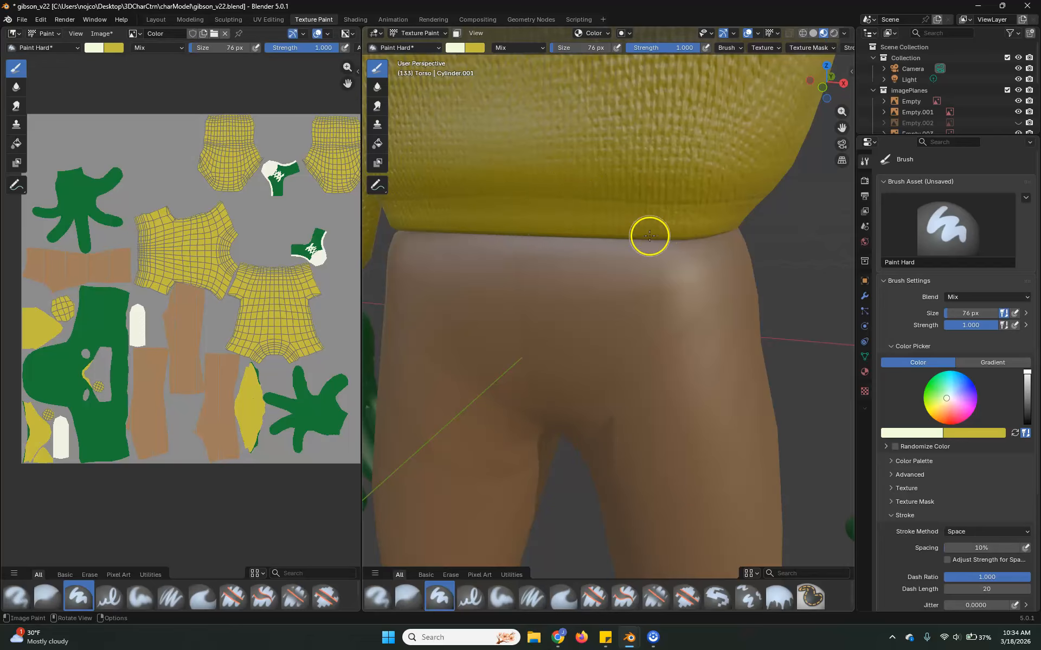
pyautogui.moveTo(506, 214); pyautogui.dragTo(727, 223)
pyautogui.moveTo(503, 233); pyautogui.dragTo(512, 236)
pyautogui.moveTo(717, 277); pyautogui.dragTo(626, 274, button='middle')
# Set the brush size to 102 px and enable Stabilize Stroke for painting the side of the hem.
pyautogui.keyDown('shift'); pyautogui.moveTo(477, 271); pyautogui.dragTo(819, 311, button='middle'); pyautogui.keyUp('shift')
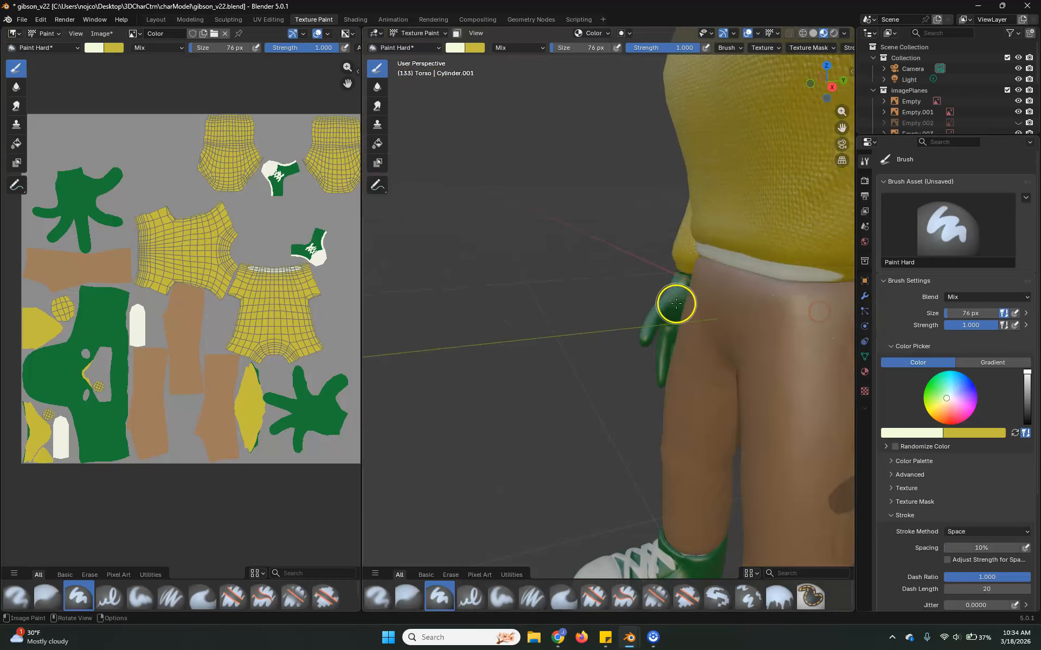
pyautogui.scroll(1, 672, 306)
pyautogui.keyDown('shift'); pyautogui.moveTo(716, 316); pyautogui.dragTo(512, 313, button='middle'); pyautogui.keyUp('shift')
pyautogui.scroll(2, 581, 302)
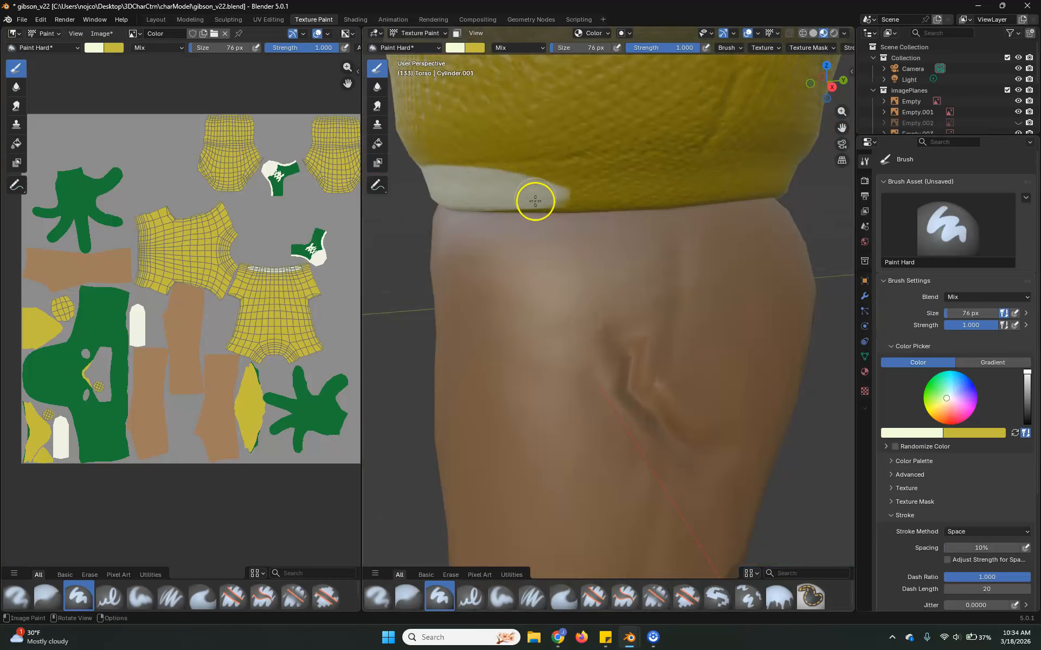
pyautogui.press('f')
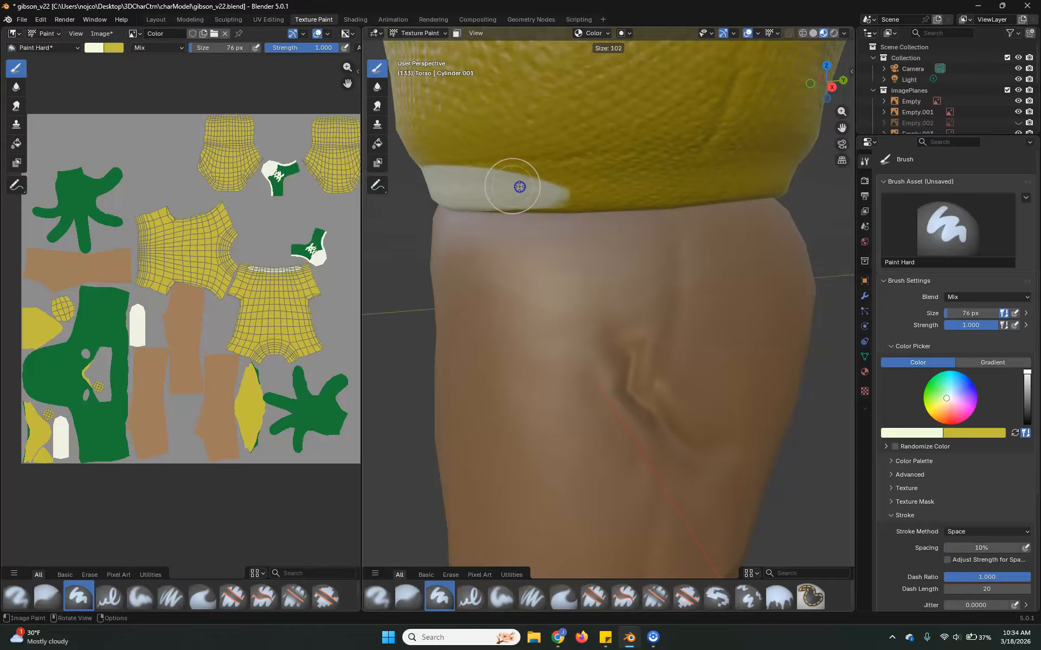
pyautogui.click(469, 193)
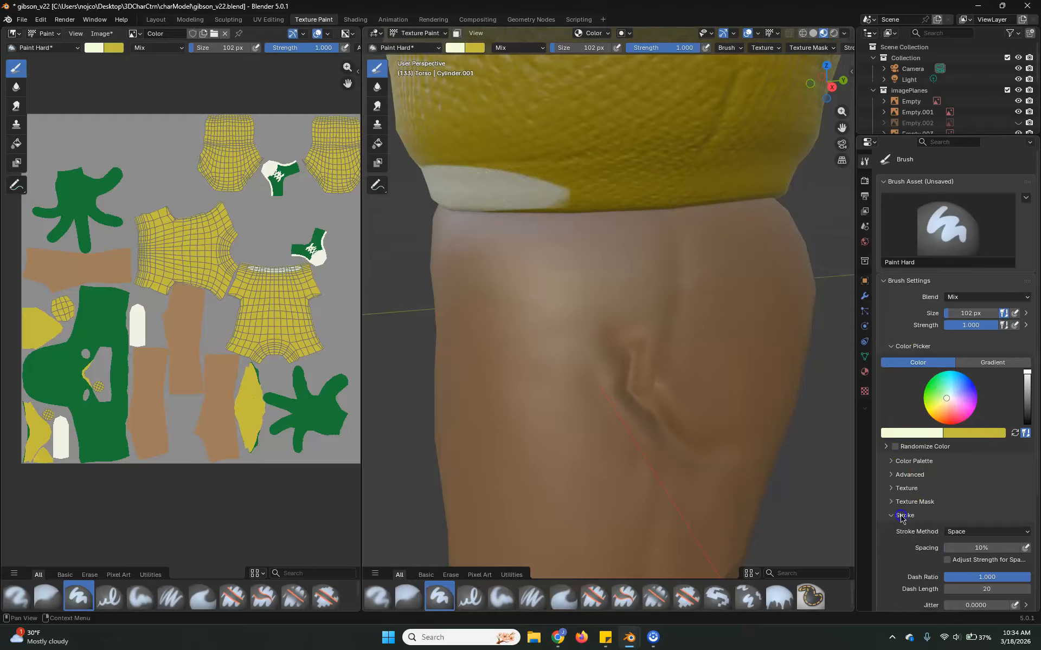
pyautogui.scroll(-5, 926, 529)
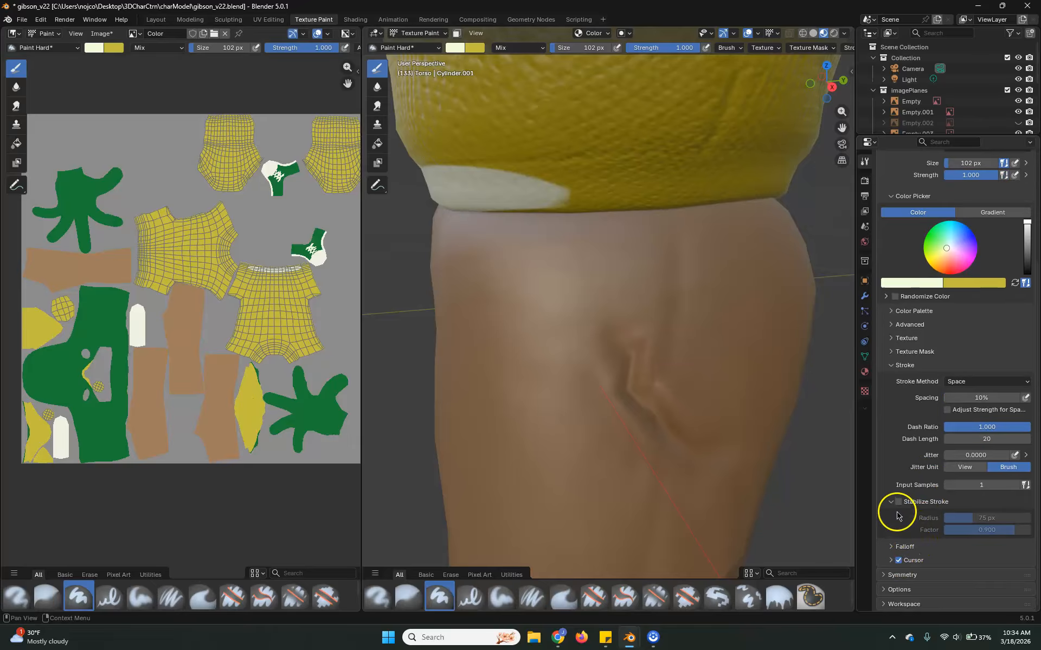
pyautogui.click(897, 503)
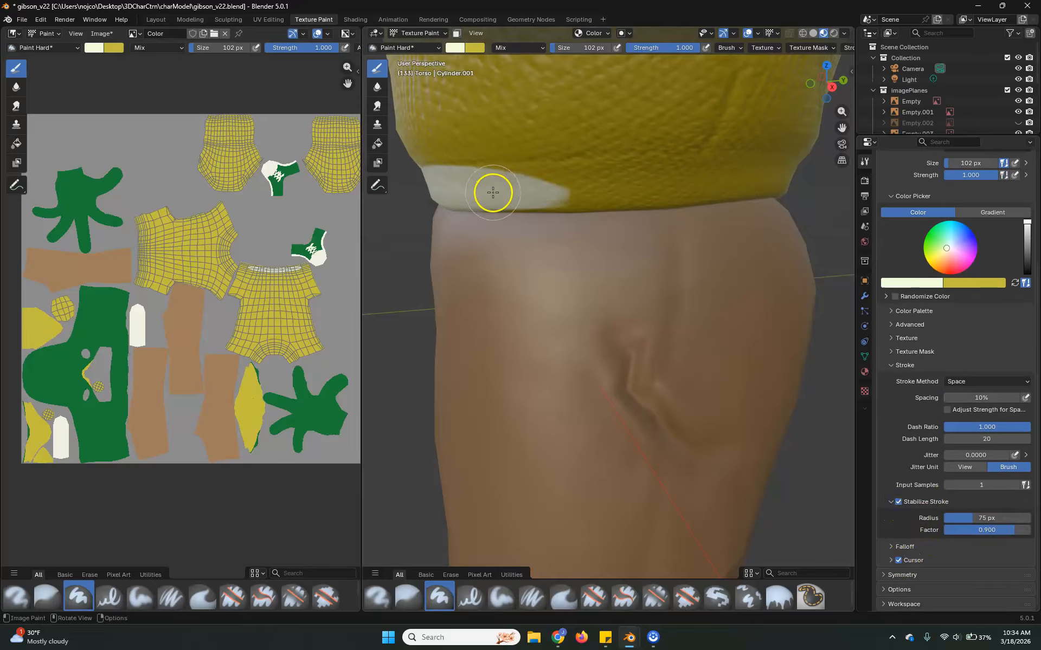
# Try to extend the off-white band along the side of the hem in one stabilized stroke, then undo it.
pyautogui.moveTo(531, 192)
pyautogui.mouseDown()
pyautogui.moveTo(769, 175)
pyautogui.moveTo(830, 183)
pyautogui.mouseUp()
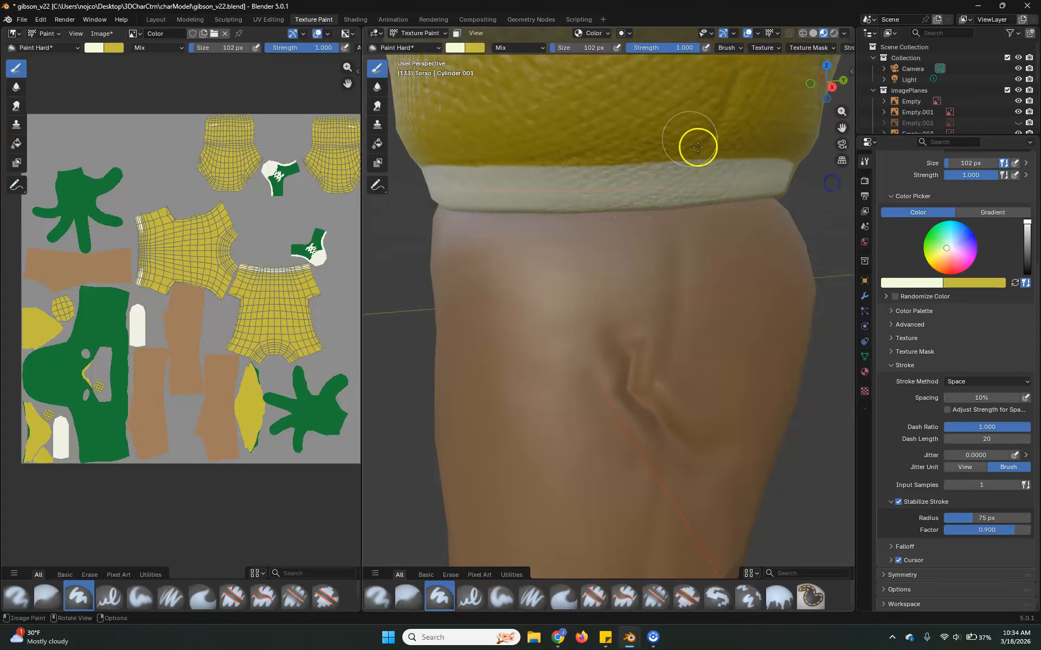
pyautogui.scroll(-7, 671, 190)
pyautogui.moveTo(582, 237)
pyautogui.mouseDown()
pyautogui.moveTo(564, 185)
pyautogui.moveTo(629, 121)
pyautogui.moveTo(622, 221)
pyautogui.moveTo(573, 304)
pyautogui.moveTo(662, 291)
pyautogui.mouseUp()
pyautogui.hotkey('ctrl', 'z')
pyautogui.moveTo(706, 379)
pyautogui.mouseDown(button='middle')
pyautogui.moveTo(569, 371)
pyautogui.moveTo(600, 383)
pyautogui.mouseUp(button='middle')
pyautogui.scroll(3, 564, 370)
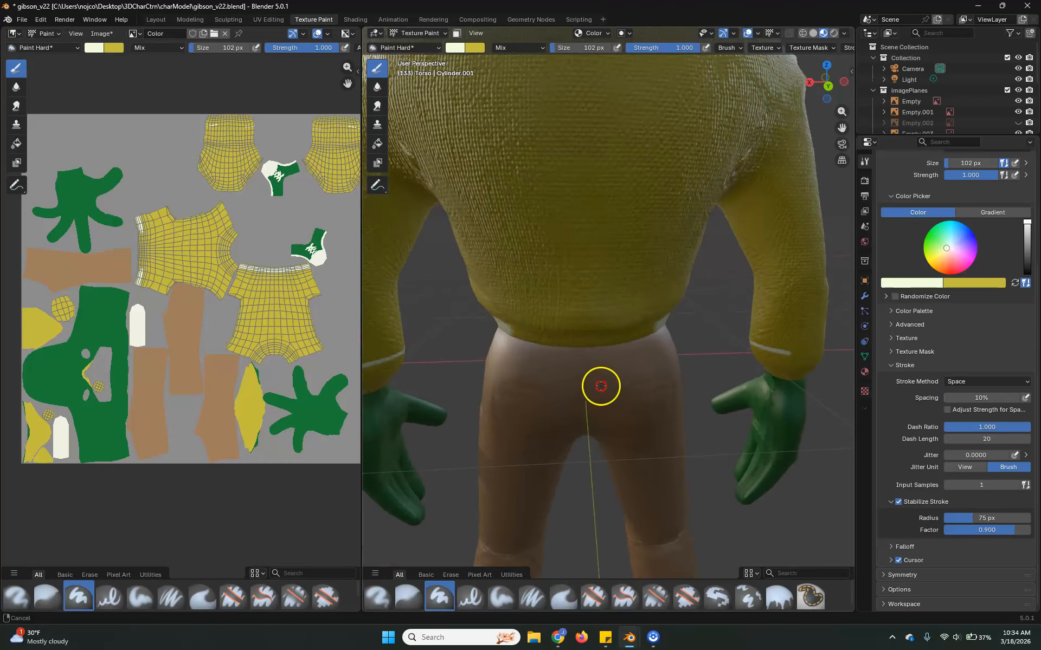
pyautogui.scroll(5, 607, 391)
pyautogui.scroll(-2, 678, 373)
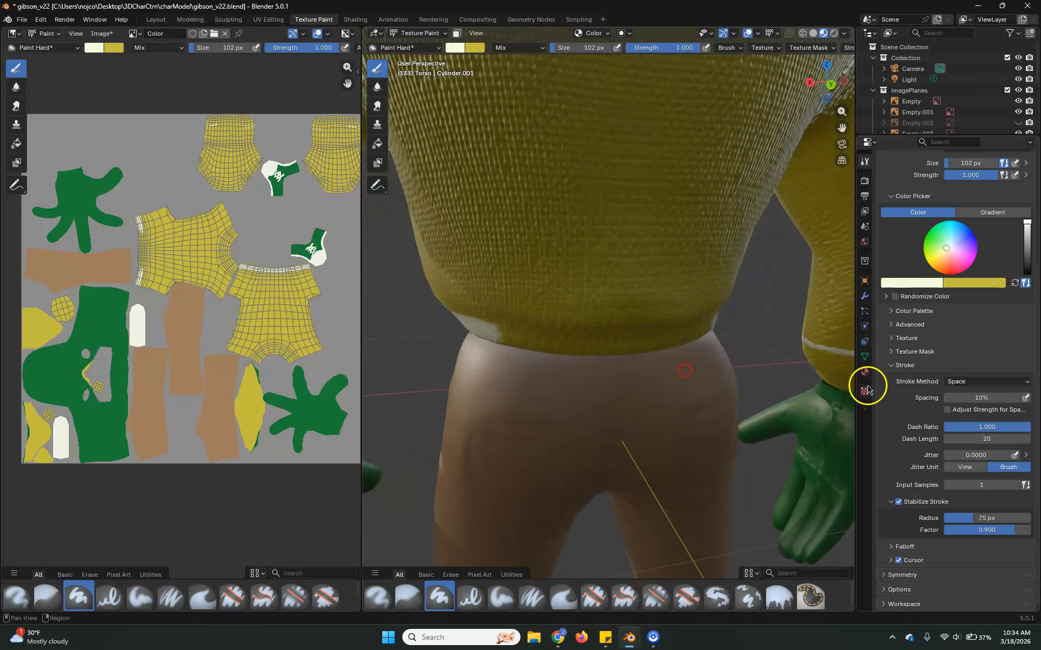
pyautogui.moveTo(697, 413); pyautogui.dragTo(546, 368, button='middle')
pyautogui.scroll(6, 515, 361)
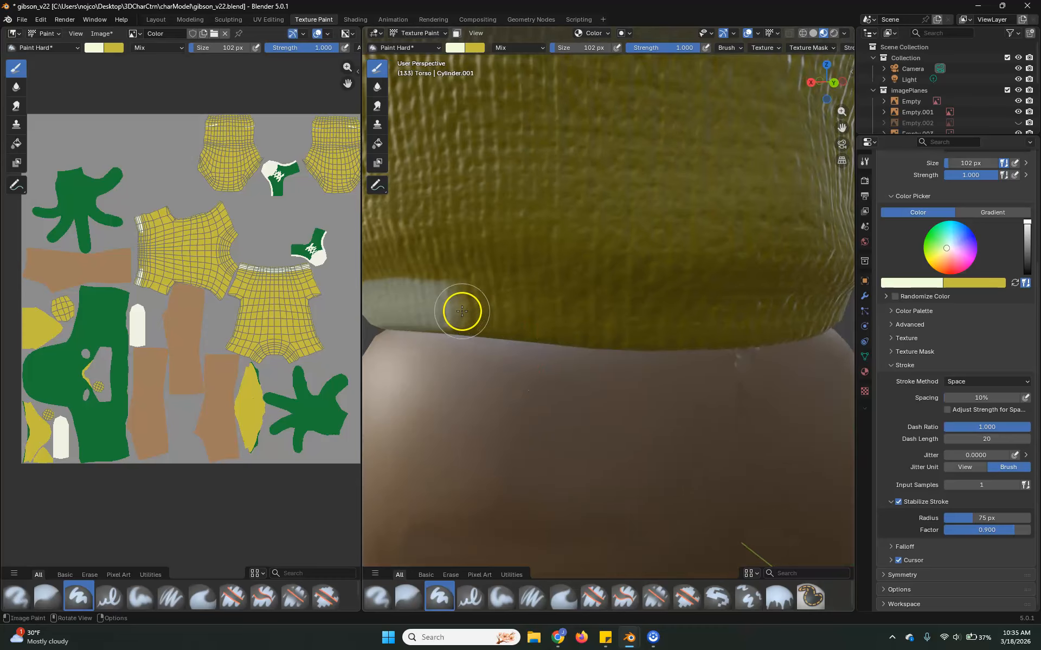
pyautogui.hotkey('ctrl', 'z')
pyautogui.scroll(-6, 535, 342)
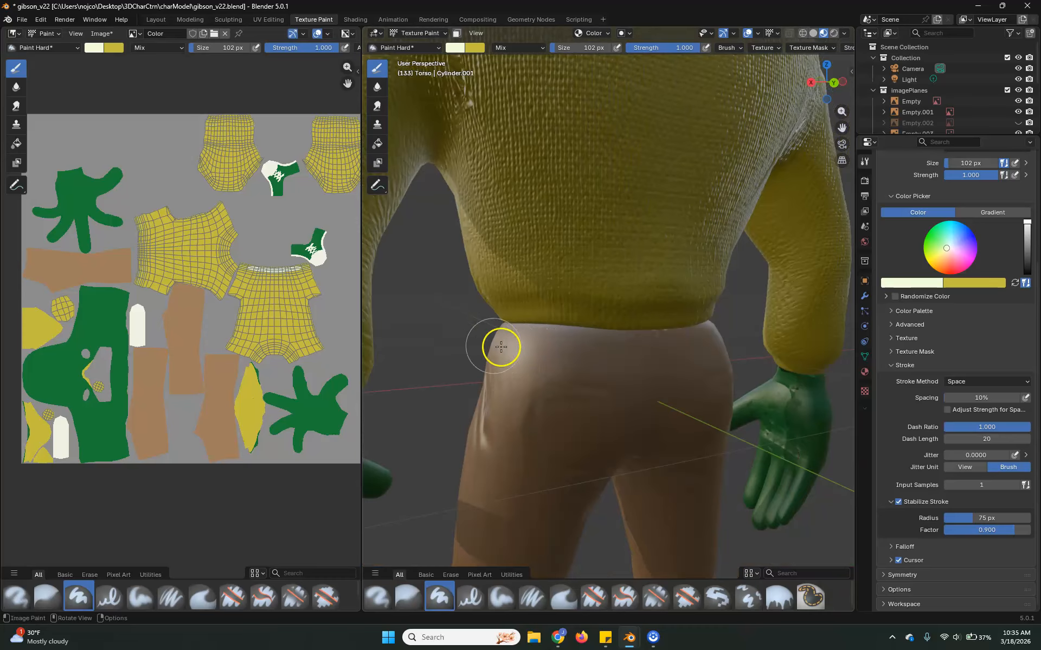
# Try the off-white hem stroke again across the torso's side with the 102 px brush.
pyautogui.moveTo(492, 372); pyautogui.dragTo(555, 313, button='middle')
pyautogui.scroll(3, 609, 295)
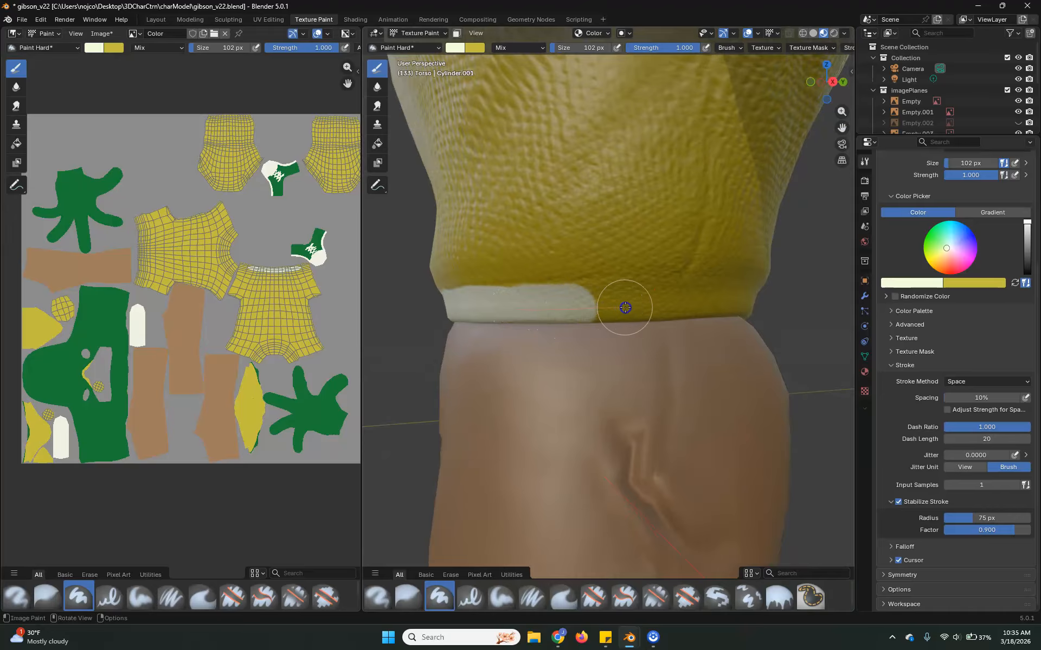
pyautogui.moveTo(662, 306); pyautogui.dragTo(770, 306)
pyautogui.moveTo(770, 306)
pyautogui.mouseDown(button='middle')
pyautogui.moveTo(732, 383)
pyautogui.moveTo(715, 364)
pyautogui.moveTo(772, 372)
pyautogui.mouseUp(button='middle')
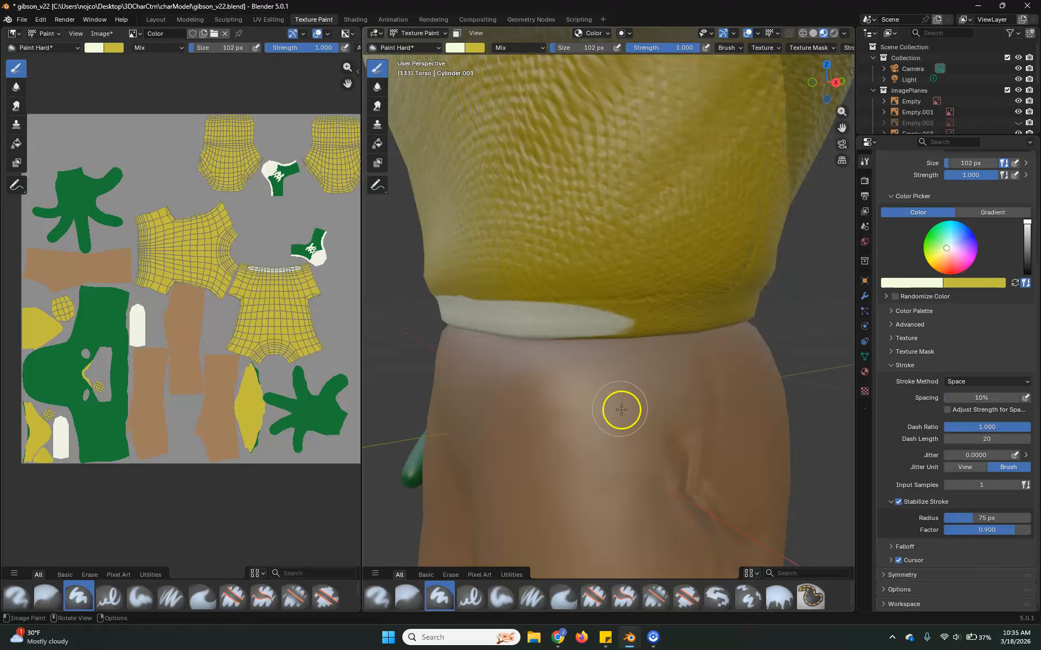
# Set the brush size to 128 px and paint the off-white band across the side of the sweater's hem.
pyautogui.scroll(5, 623, 395)
pyautogui.scroll(1, 631, 378)
pyautogui.keyDown('shift'); pyautogui.moveTo(676, 346); pyautogui.dragTo(616, 371, button='middle'); pyautogui.keyUp('shift')
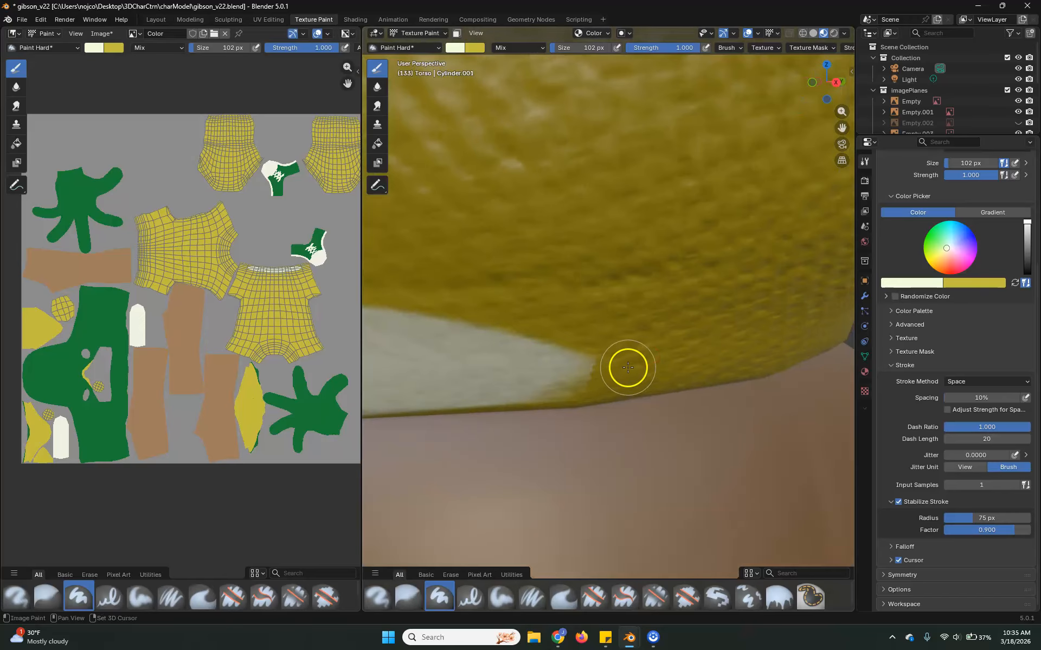
pyautogui.scroll(-1, 638, 367)
pyautogui.press('f')
pyautogui.click(623, 347)
pyautogui.press('f')
pyautogui.click(565, 355)
pyautogui.moveTo(443, 352)
pyautogui.mouseDown()
pyautogui.moveTo(704, 332)
pyautogui.moveTo(813, 341)
pyautogui.mouseUp()
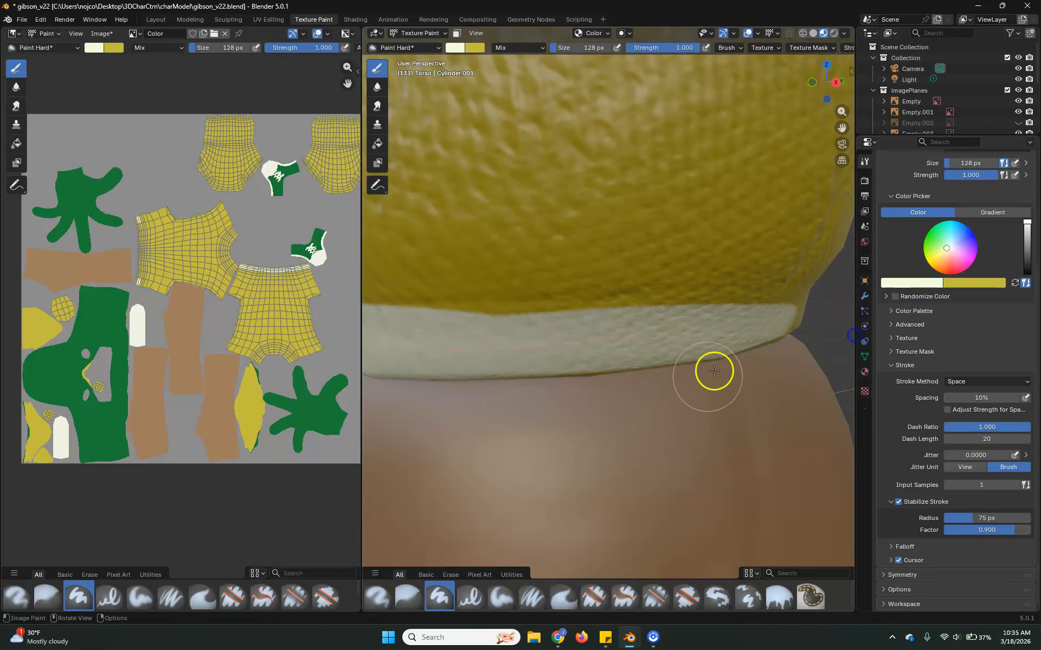
# Continue the off-white band around the back of the sweater's hem.
pyautogui.moveTo(728, 400); pyautogui.dragTo(683, 399, button='middle')
pyautogui.moveTo(579, 338); pyautogui.dragTo(627, 329, button='middle')
pyautogui.moveTo(614, 318); pyautogui.dragTo(447, 316)
pyautogui.moveTo(322, 325); pyautogui.dragTo(321, 326)
pyautogui.moveTo(700, 365); pyautogui.dragTo(644, 366, button='middle')
pyautogui.moveTo(506, 302)
pyautogui.mouseDown()
pyautogui.moveTo(727, 302)
pyautogui.moveTo(441, 286)
pyautogui.moveTo(782, 295)
pyautogui.mouseUp()
pyautogui.moveTo(781, 301); pyautogui.dragTo(703, 307, button='middle')
pyautogui.moveTo(413, 303)
pyautogui.mouseDown()
pyautogui.moveTo(599, 304)
pyautogui.moveTo(811, 331)
pyautogui.mouseUp()
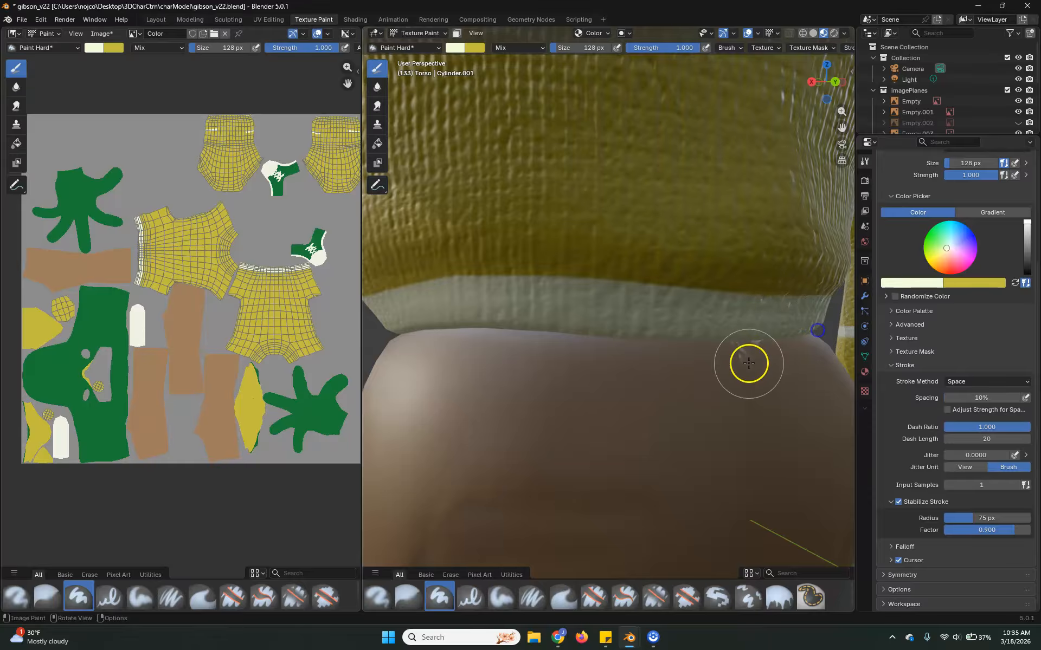
# Sample the sweater's yellow, disable Stabilize Stroke, and paint over the stray white streak on the forearm sleeve.
pyautogui.scroll(-4, 758, 363)
pyautogui.keyDown('shift'); pyautogui.moveTo(788, 367); pyautogui.dragTo(646, 323, button='middle'); pyautogui.keyUp('shift')
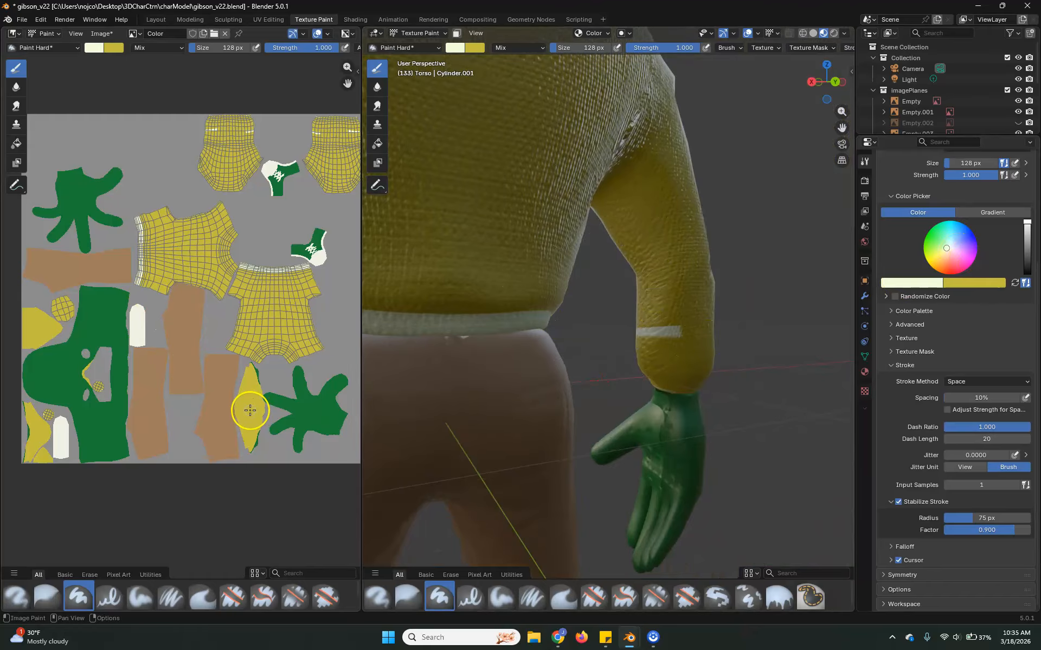
pyautogui.press('s')
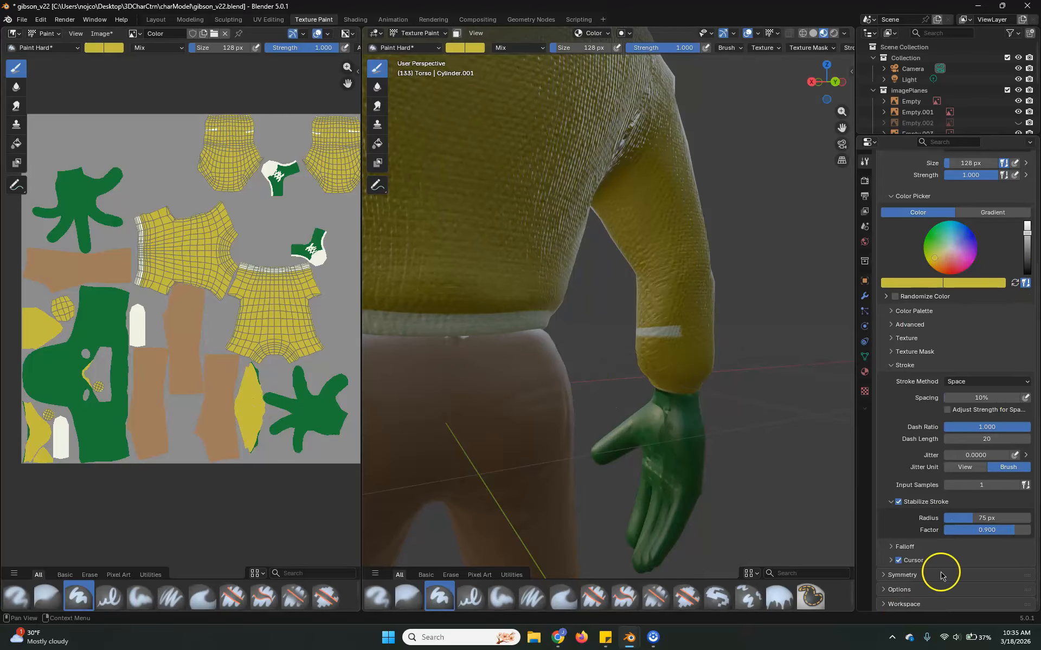
pyautogui.click(897, 501)
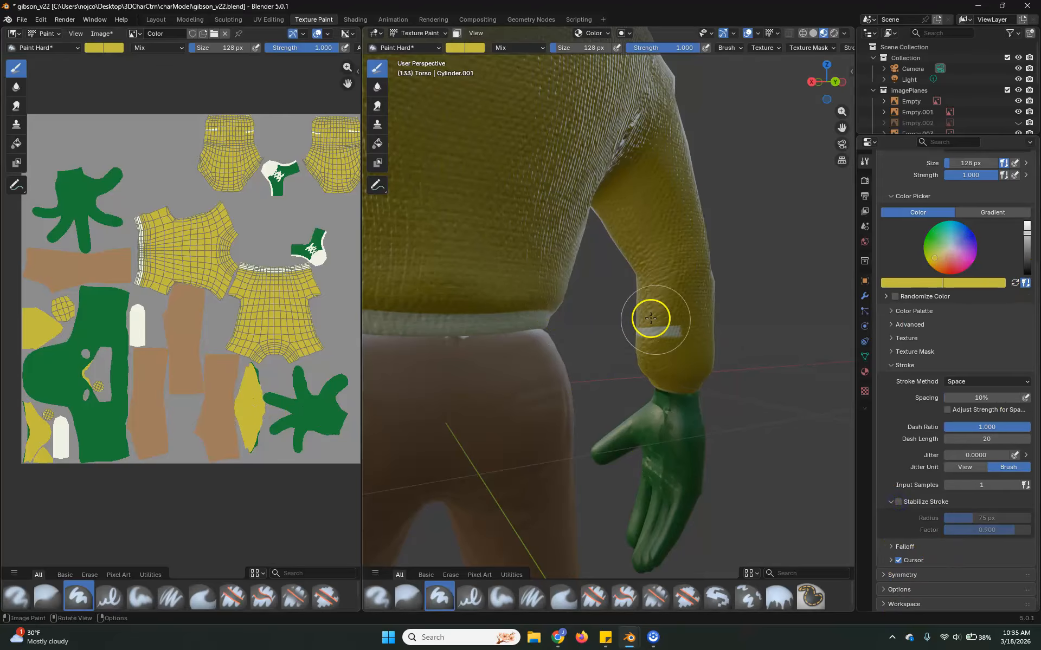
pyautogui.moveTo(613, 325)
pyautogui.mouseDown(button='middle')
pyautogui.moveTo(685, 368)
pyautogui.moveTo(775, 355)
pyautogui.moveTo(665, 416)
pyautogui.mouseUp(button='middle')
pyautogui.scroll(-6, 593, 368)
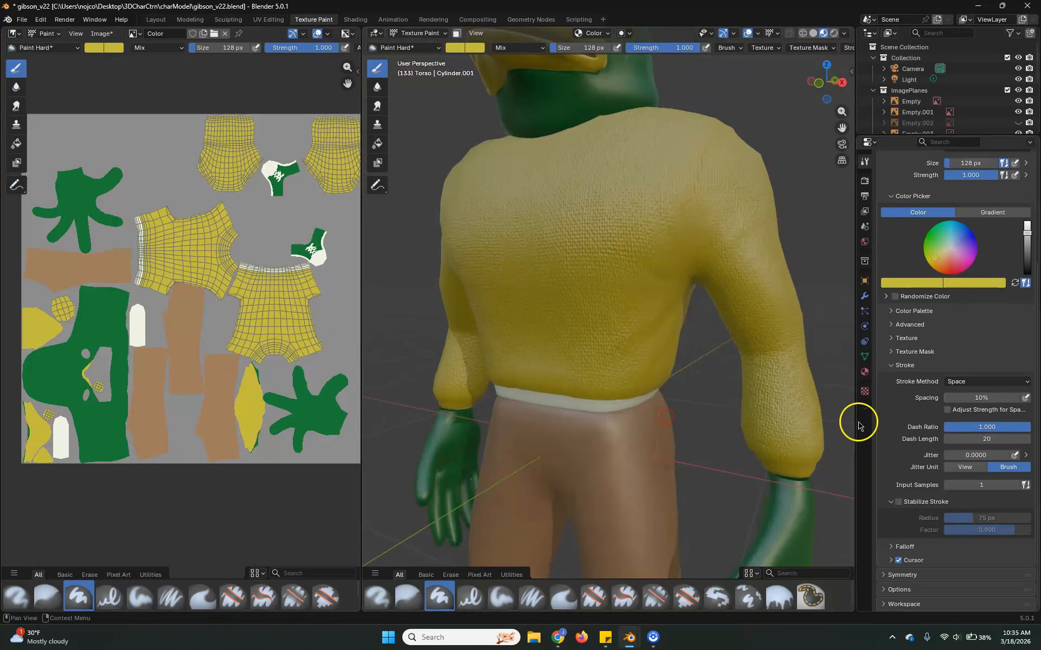
# Sample the off-white from the texture and paint a trim band across the sleeve's cuff at the wrist.
pyautogui.keyDown('shift'); pyautogui.moveTo(727, 432); pyautogui.dragTo(547, 315, button='middle'); pyautogui.keyUp('shift')
pyautogui.scroll(3, 574, 342)
pyautogui.keyDown('shift'); pyautogui.moveTo(469, 242); pyautogui.dragTo(548, 261, button='middle'); pyautogui.keyUp('shift')
pyautogui.scroll(3, 583, 290)
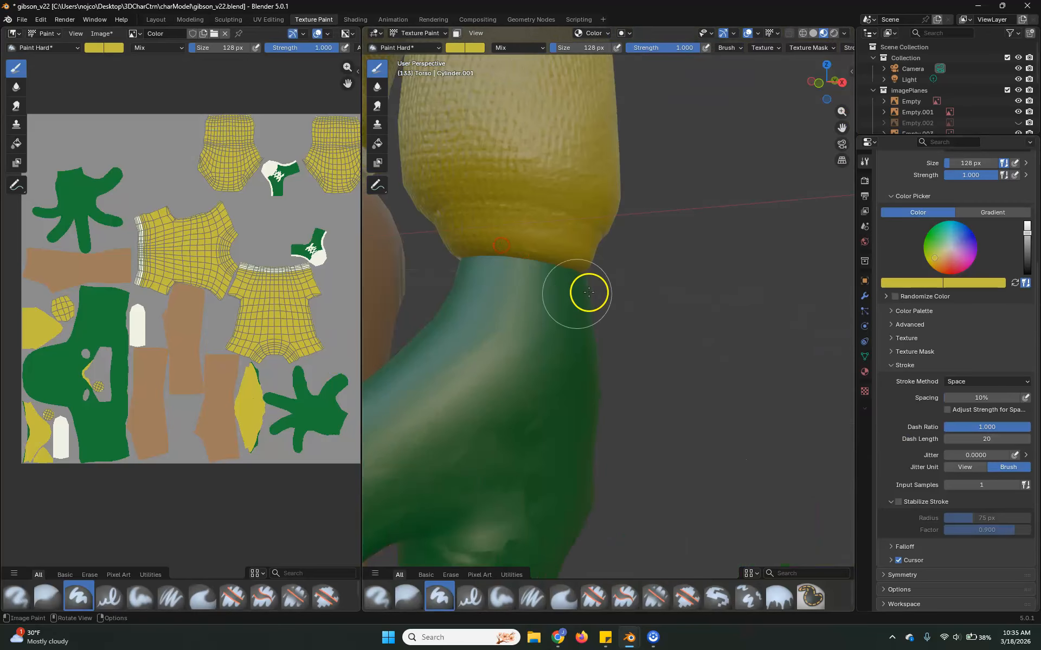
pyautogui.keyDown('shift'); pyautogui.moveTo(589, 292); pyautogui.dragTo(620, 294, button='middle'); pyautogui.keyUp('shift')
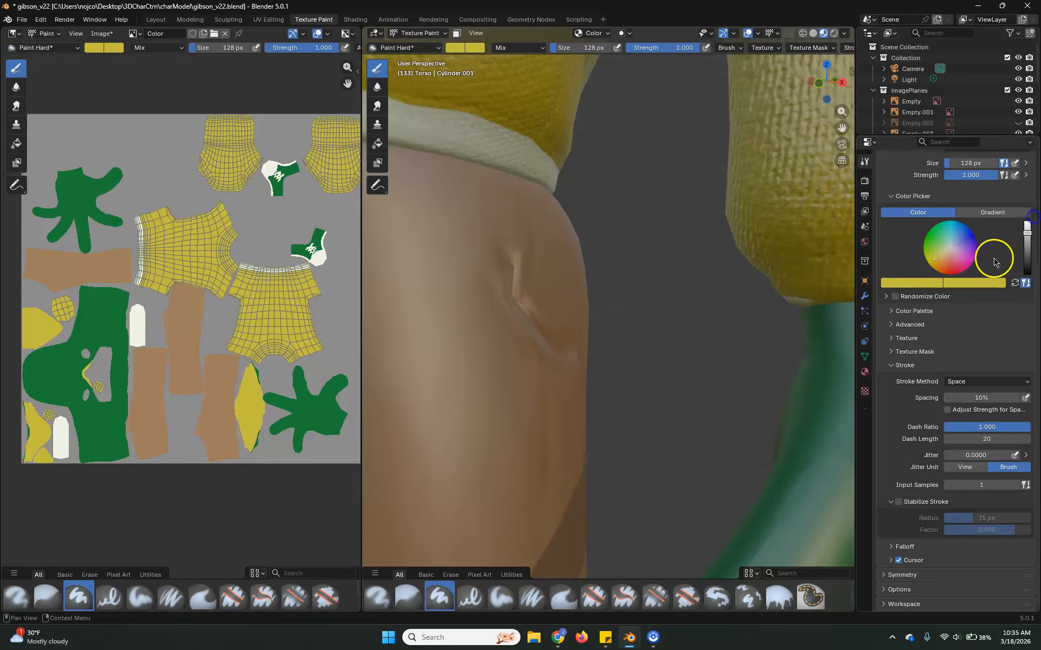
pyautogui.click(948, 251)
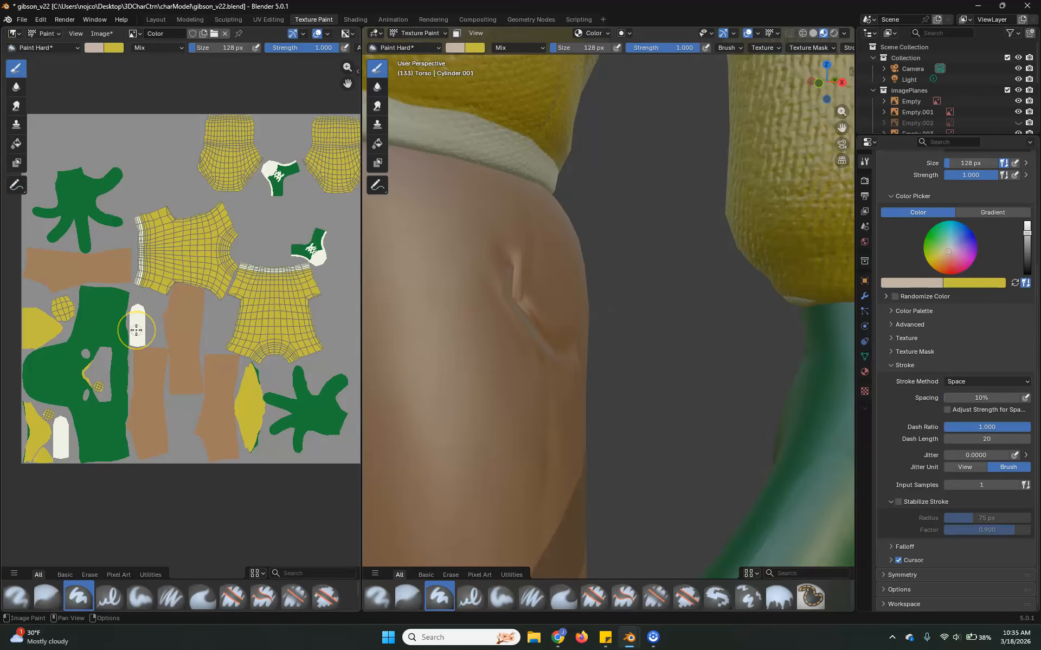
pyautogui.press('s')
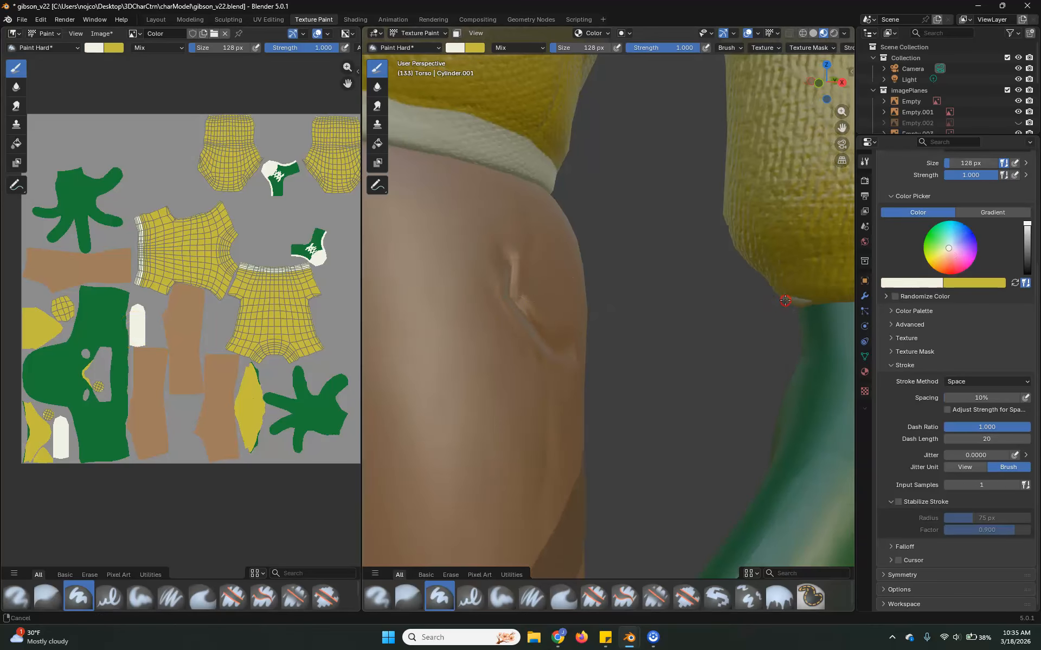
pyautogui.moveTo(785, 300); pyautogui.dragTo(734, 311, button='middle')
pyautogui.moveTo(777, 326); pyautogui.dragTo(671, 327)
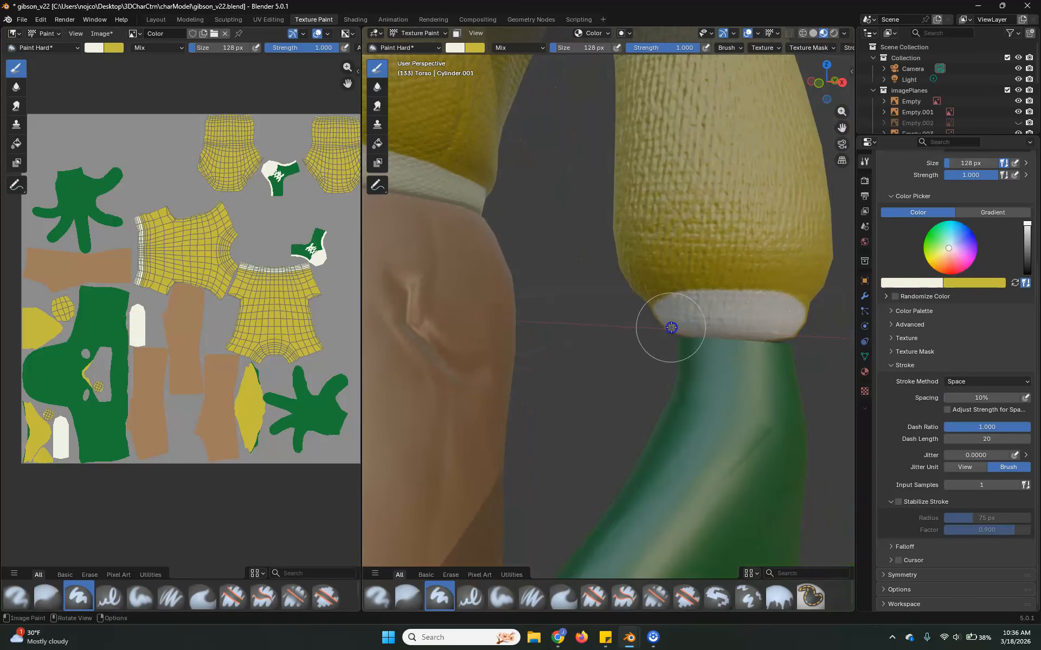
# Continue the off-white band around the outer side of the sleeve's cuff.
pyautogui.moveTo(796, 361); pyautogui.dragTo(748, 362, button='middle')
pyautogui.scroll(-3, 669, 361)
pyautogui.moveTo(668, 361)
pyautogui.mouseDown(button='middle')
pyautogui.moveTo(497, 360)
pyautogui.moveTo(731, 356)
pyautogui.moveTo(497, 376)
pyautogui.mouseUp(button='middle')
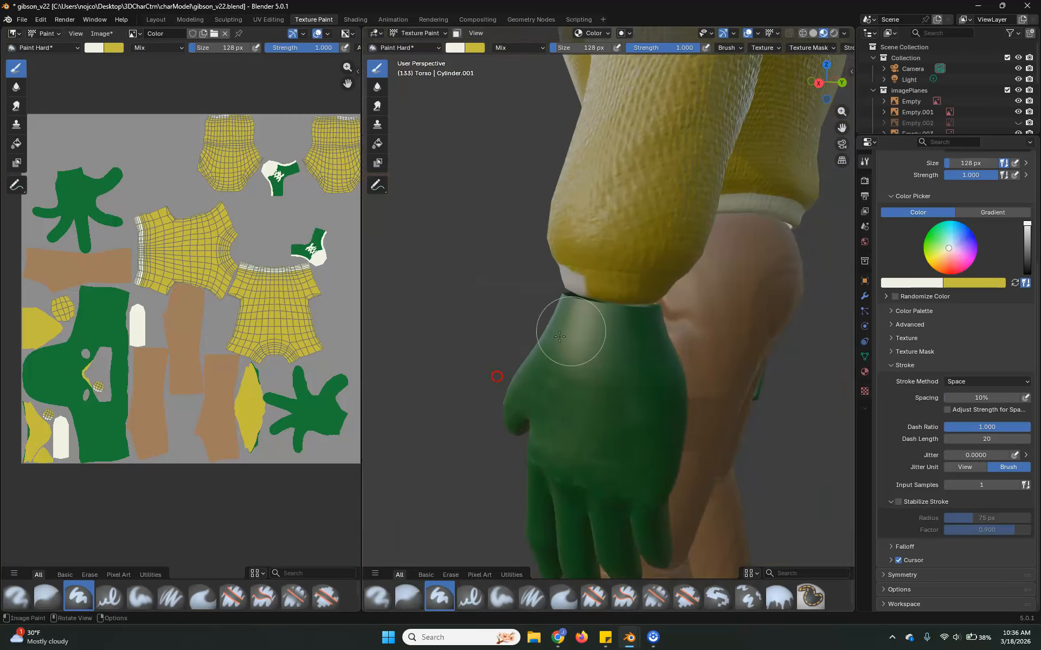
pyautogui.moveTo(591, 357); pyautogui.dragTo(508, 346, button='middle')
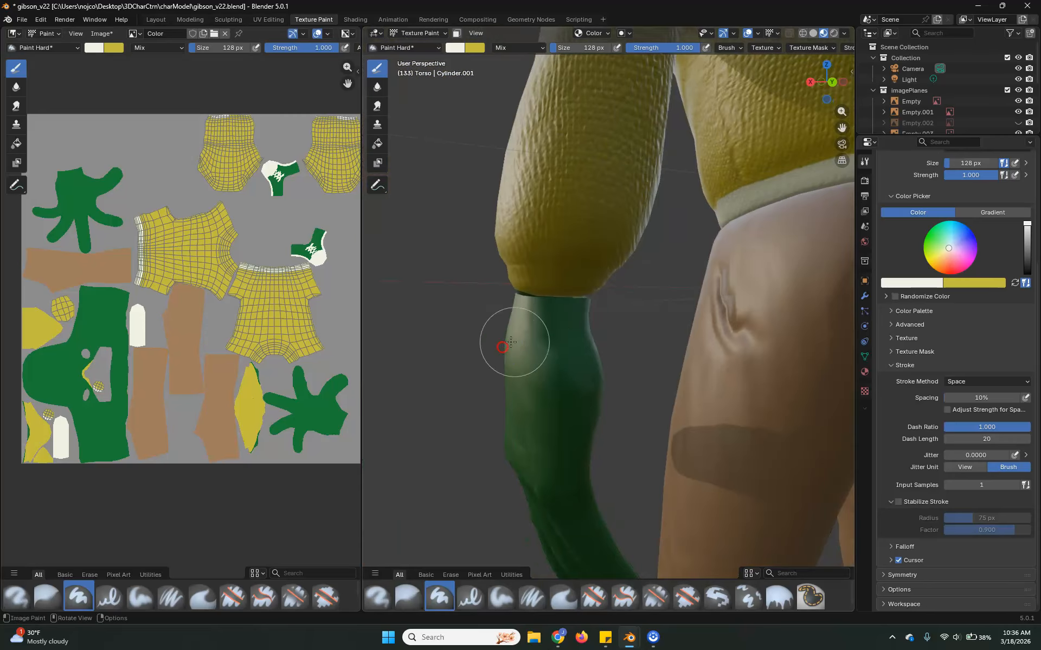
pyautogui.scroll(2, 542, 342)
pyautogui.moveTo(452, 270)
pyautogui.mouseDown()
pyautogui.moveTo(543, 269)
pyautogui.moveTo(461, 270)
pyautogui.mouseUp()
pyautogui.moveTo(460, 269); pyautogui.dragTo(547, 269, button='middle')
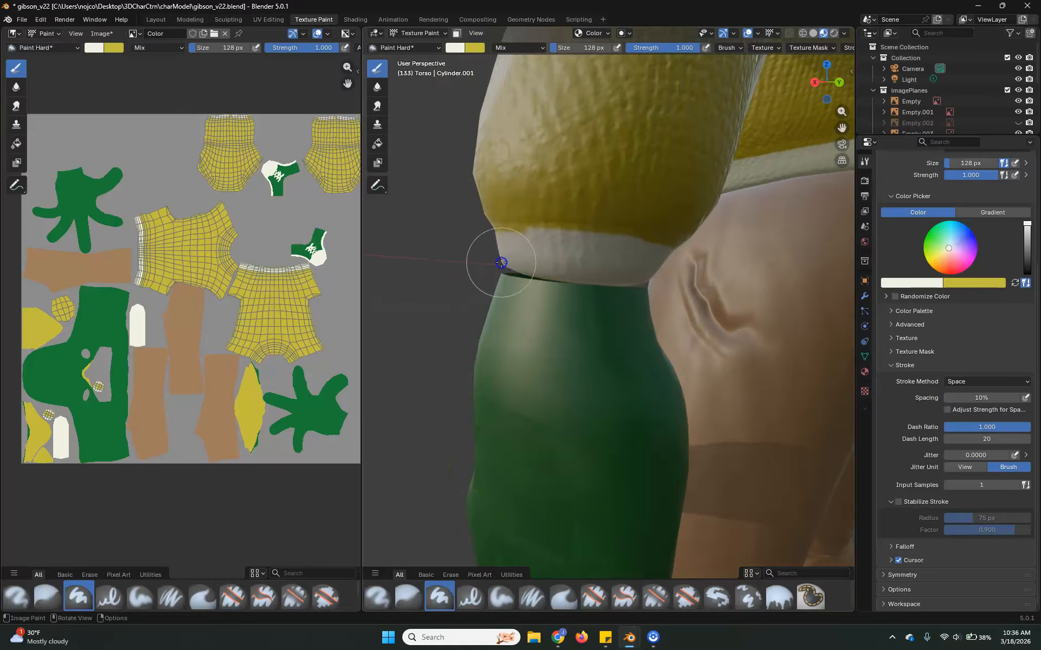
# Paint the remaining yellow gap above the thumb to close the off-white band around the cuff.
pyautogui.moveTo(653, 292)
pyautogui.mouseDown(button='middle')
pyautogui.moveTo(486, 290)
pyautogui.moveTo(565, 283)
pyautogui.mouseUp(button='middle')
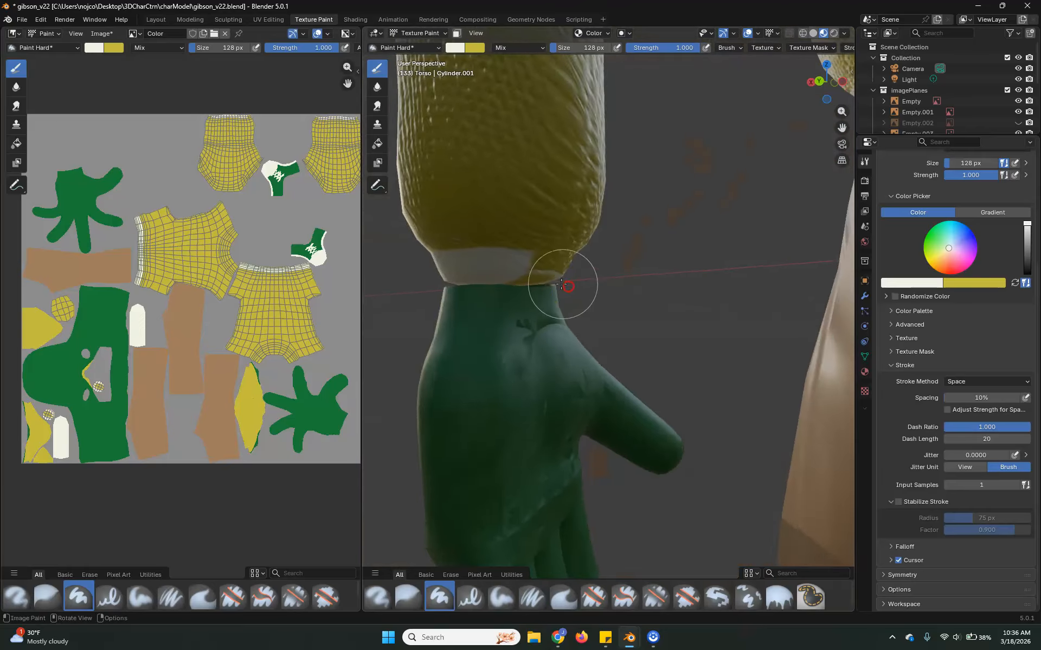
pyautogui.scroll(1, 564, 284)
pyautogui.moveTo(554, 284)
pyautogui.mouseDown()
pyautogui.moveTo(526, 276)
pyautogui.moveTo(548, 271)
pyautogui.mouseUp()
pyautogui.scroll(-4, 534, 298)
pyautogui.moveTo(570, 272); pyautogui.dragTo(729, 285, button='middle')
pyautogui.scroll(-5, 504, 296)
pyautogui.keyDown('shift'); pyautogui.moveTo(491, 295); pyautogui.dragTo(586, 274, button='middle'); pyautogui.keyUp('shift')
pyautogui.scroll(2, 586, 269)
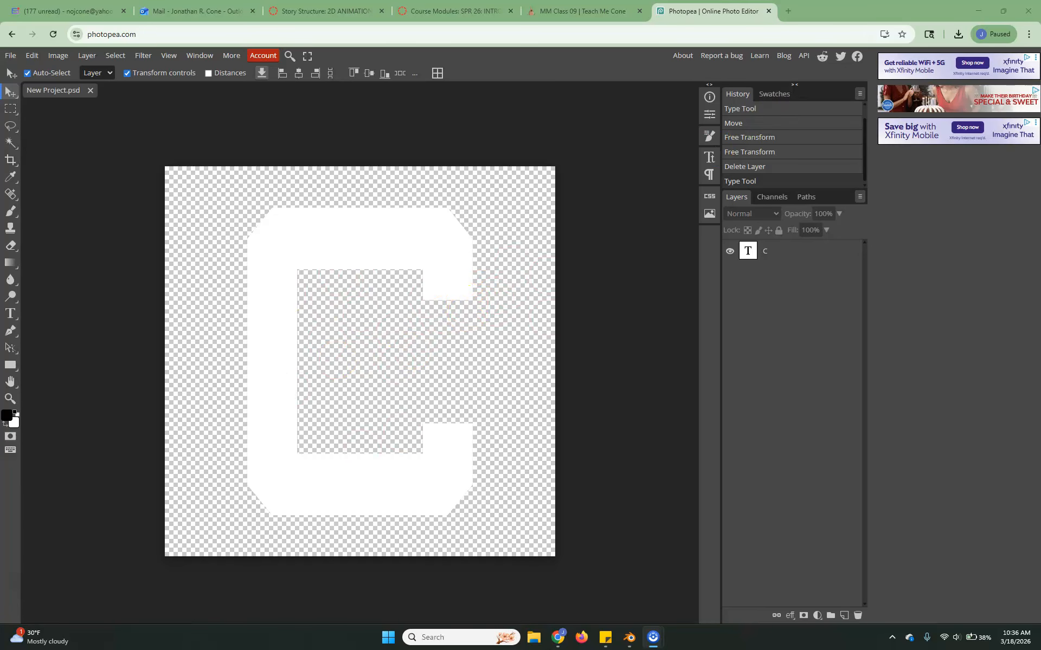
# Return from Photopea to Blender, create a new brush texture, and load New Project.png from the Downloads folder into it.
pyautogui.click(977, 10)
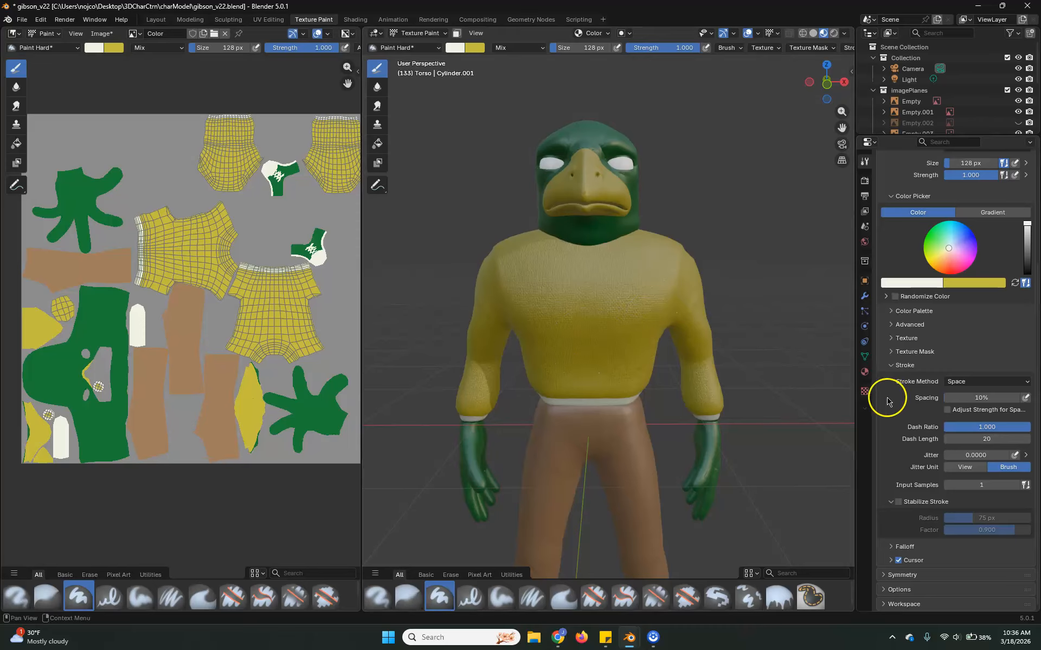
pyautogui.click(864, 391)
pyautogui.click(969, 195)
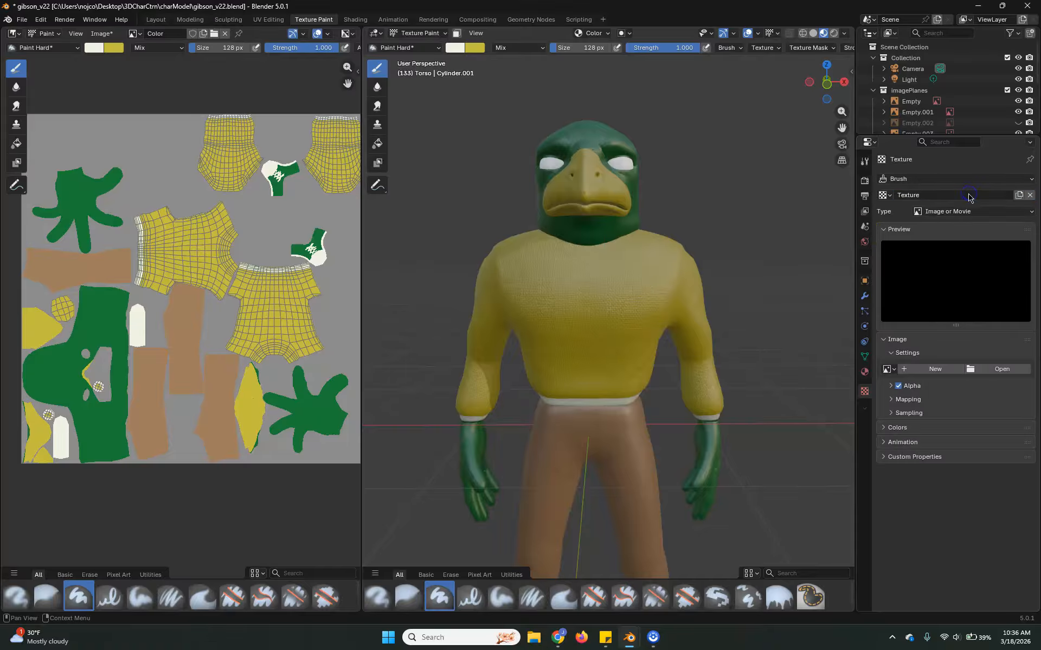
pyautogui.click(1001, 369)
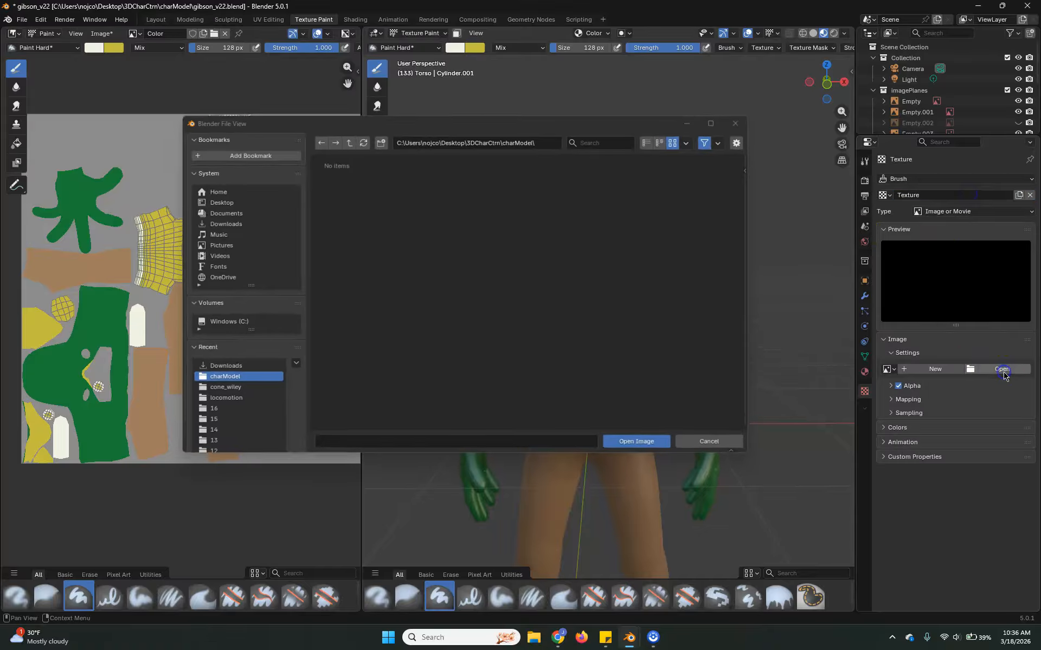
pyautogui.click(232, 223)
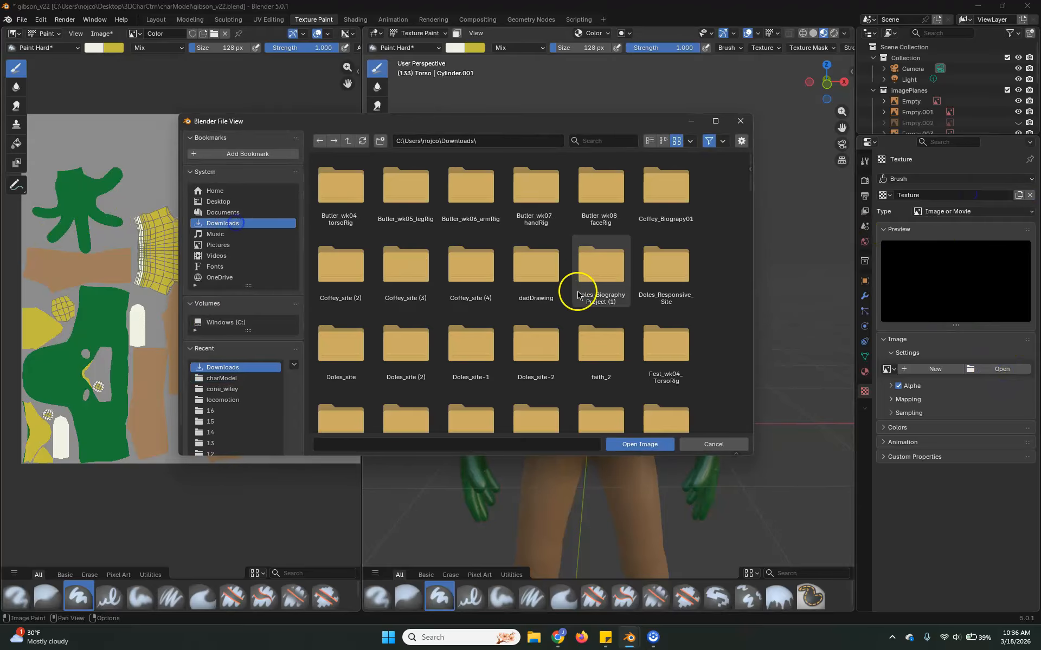
pyautogui.scroll(-10, 581, 326)
pyautogui.scroll(-15, 576, 412)
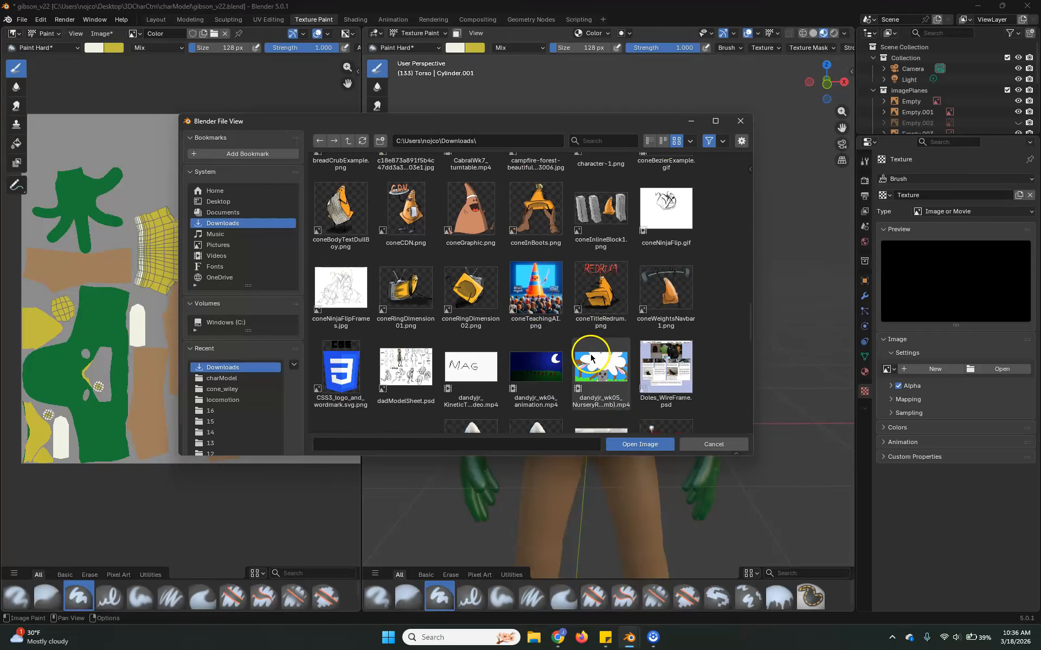
pyautogui.scroll(-1, 583, 320)
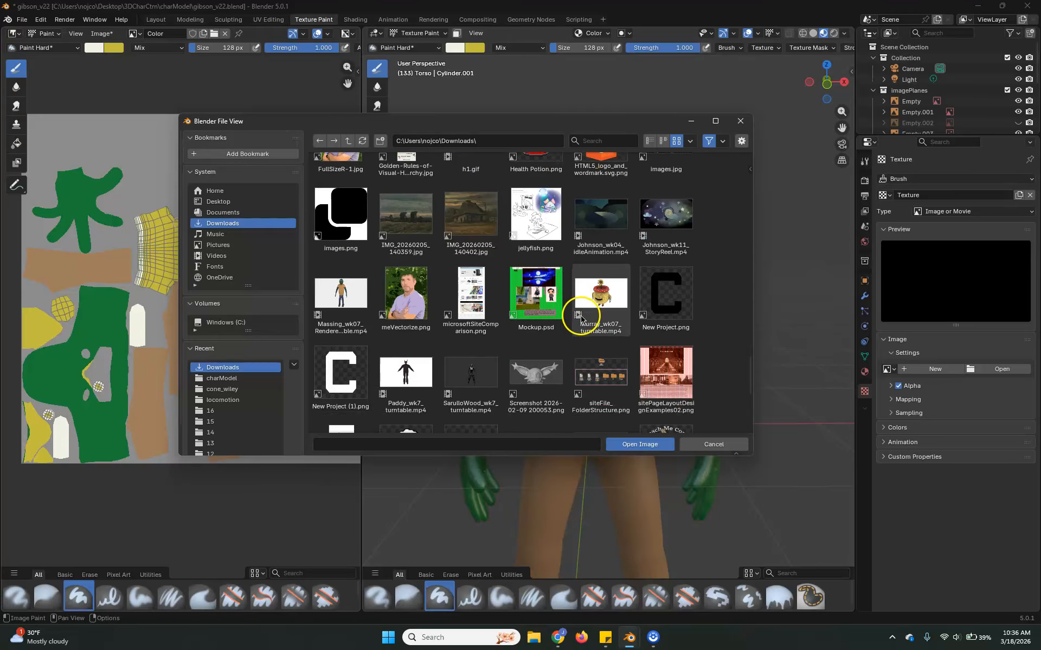
pyautogui.click(669, 295)
pyautogui.click(639, 444)
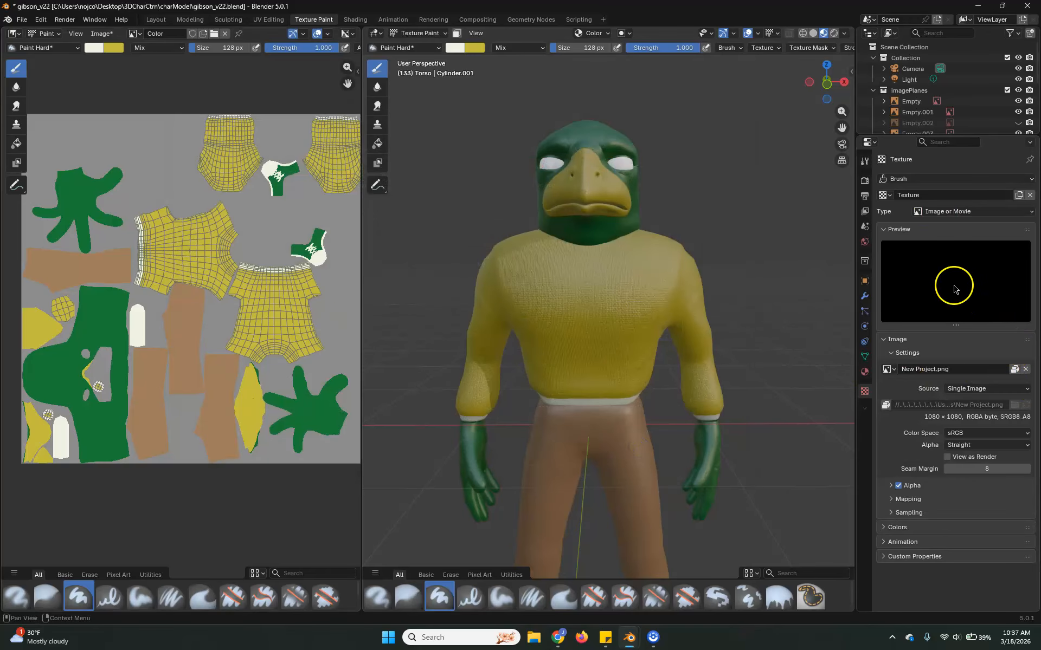
# Collapse the brush's Stroke settings and expand its Texture settings.
pyautogui.click(865, 162)
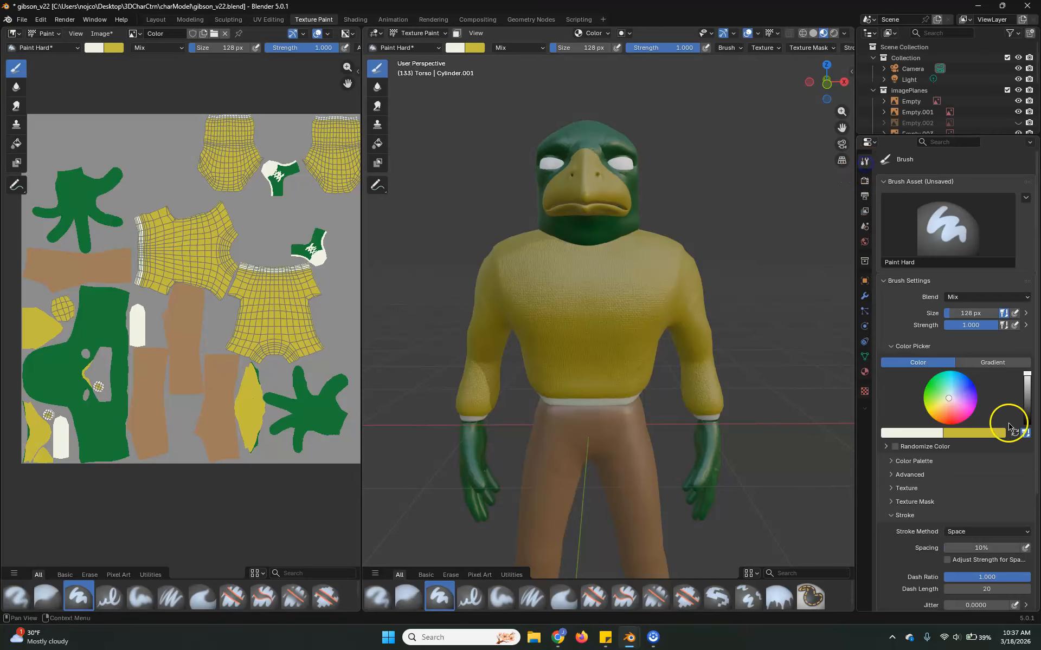
pyautogui.click(900, 516)
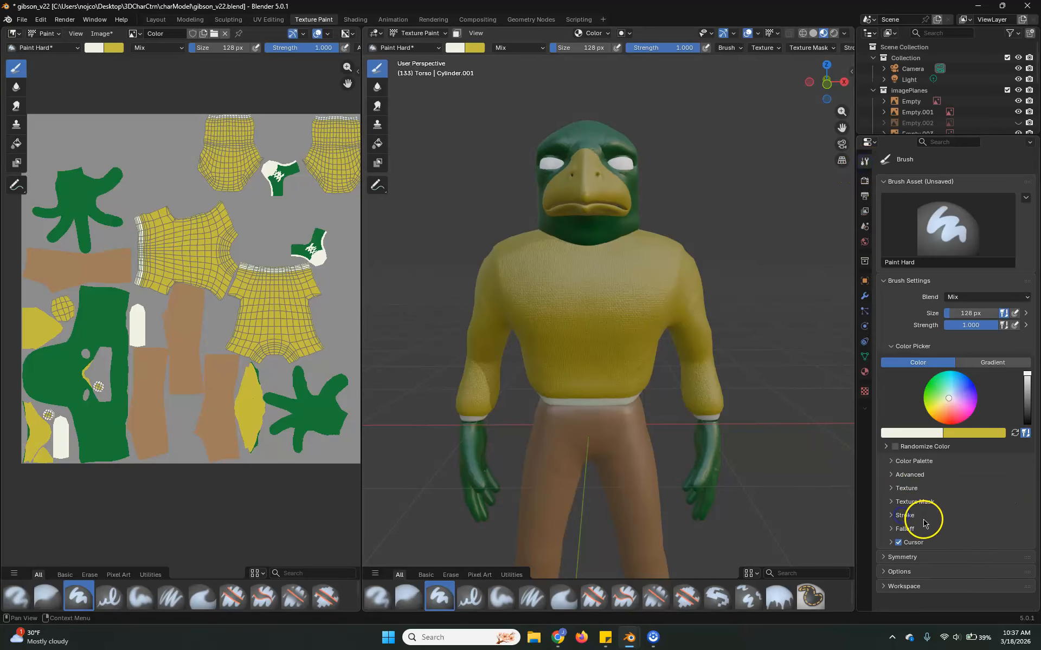
pyautogui.click(911, 493)
pyautogui.click(910, 494)
pyautogui.click(915, 503)
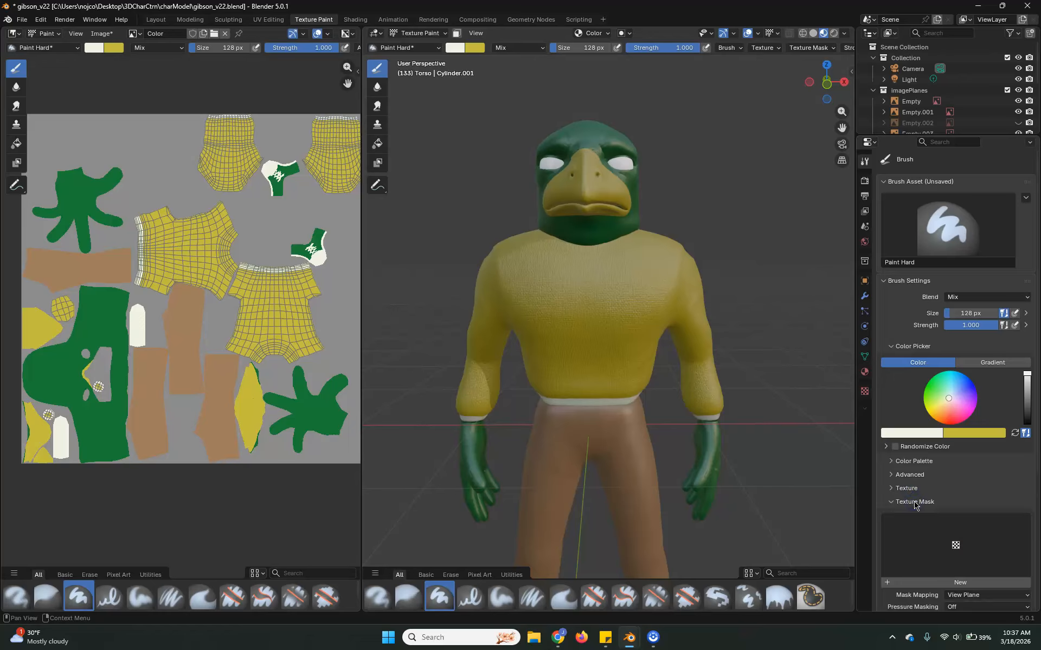
pyautogui.click(915, 504)
pyautogui.click(911, 490)
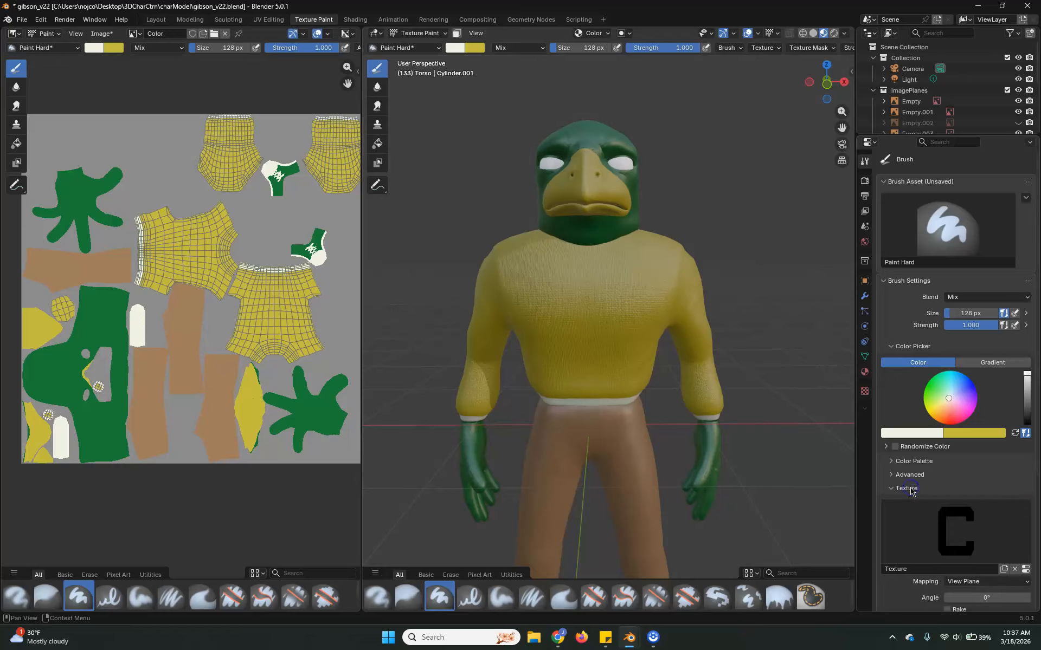
# Try a stroke with the C texture in View Plane mapping on the sweater's front, and undo it.
pyautogui.scroll(-2, 959, 539)
pyautogui.moveTo(623, 279)
pyautogui.mouseDown()
pyautogui.moveTo(531, 293)
pyautogui.moveTo(631, 342)
pyautogui.mouseUp()
pyautogui.hotkey('ctrl', 'z')
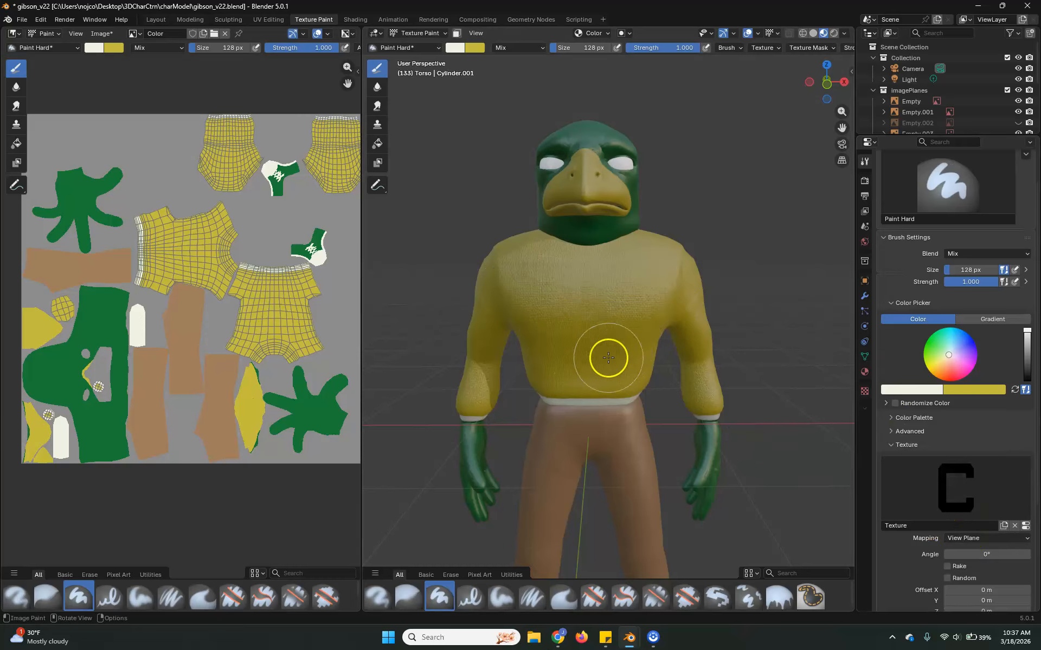
# Set the brush texture's mapping to Stencil, and move and shrink the C stencil to fit the sweater's chest.
pyautogui.click(985, 540)
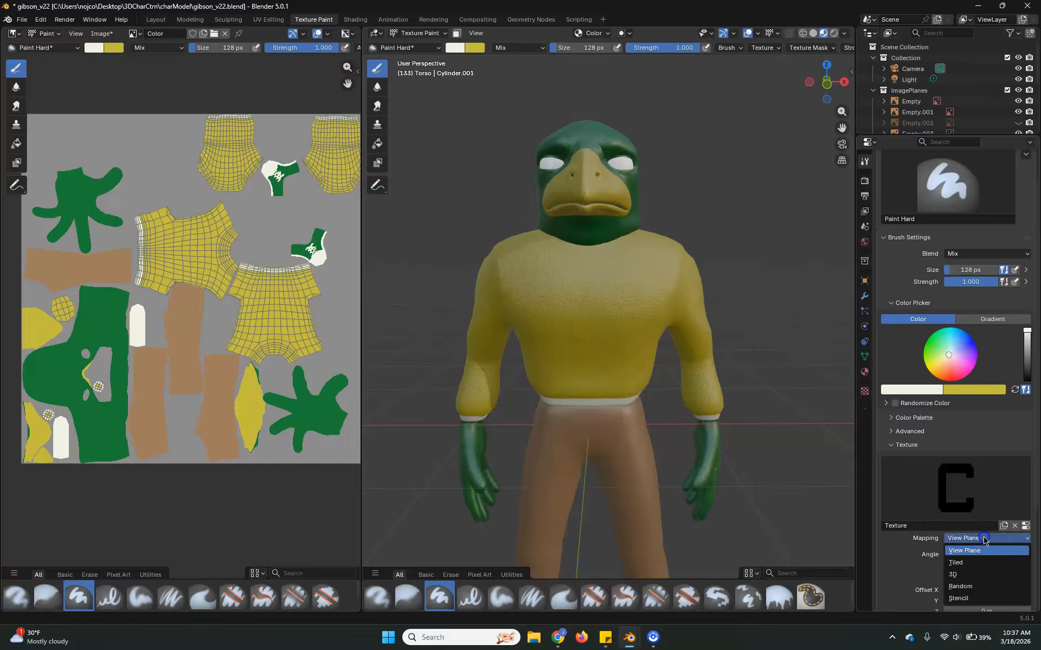
pyautogui.click(968, 601)
pyautogui.moveTo(464, 404); pyautogui.dragTo(553, 260, button='right')
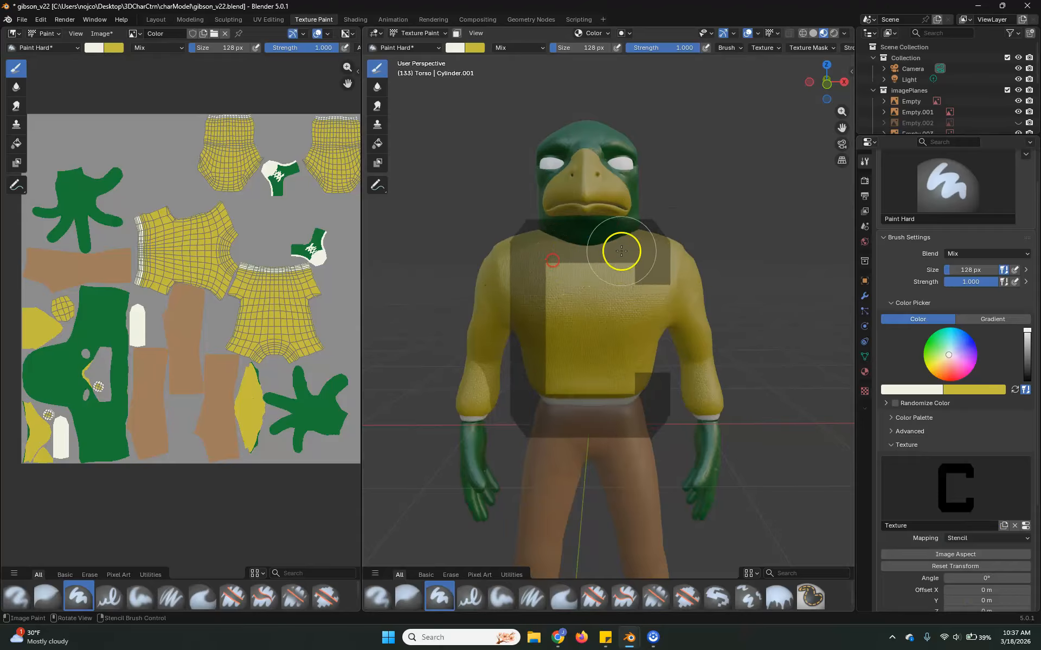
pyautogui.keyDown('shift'); pyautogui.moveTo(644, 253); pyautogui.dragTo(584, 279, button='right'); pyautogui.keyUp('shift')
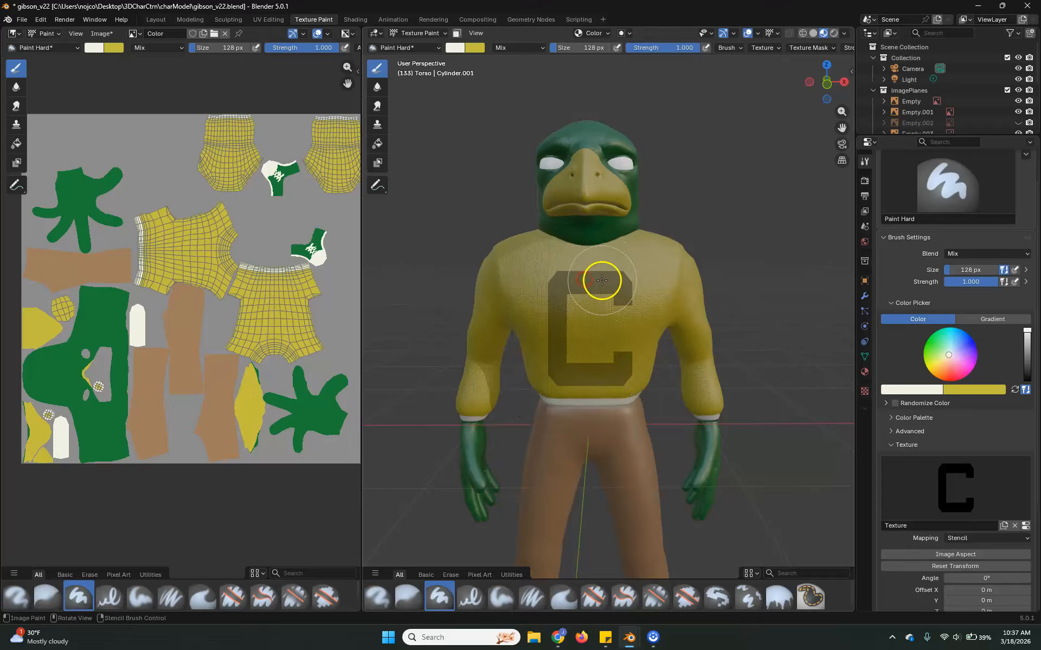
# Place the C stencil over the sweater's front piece in the UV image and set the brush size to 634 px.
pyautogui.moveTo(241, 284); pyautogui.dragTo(283, 289, button='right')
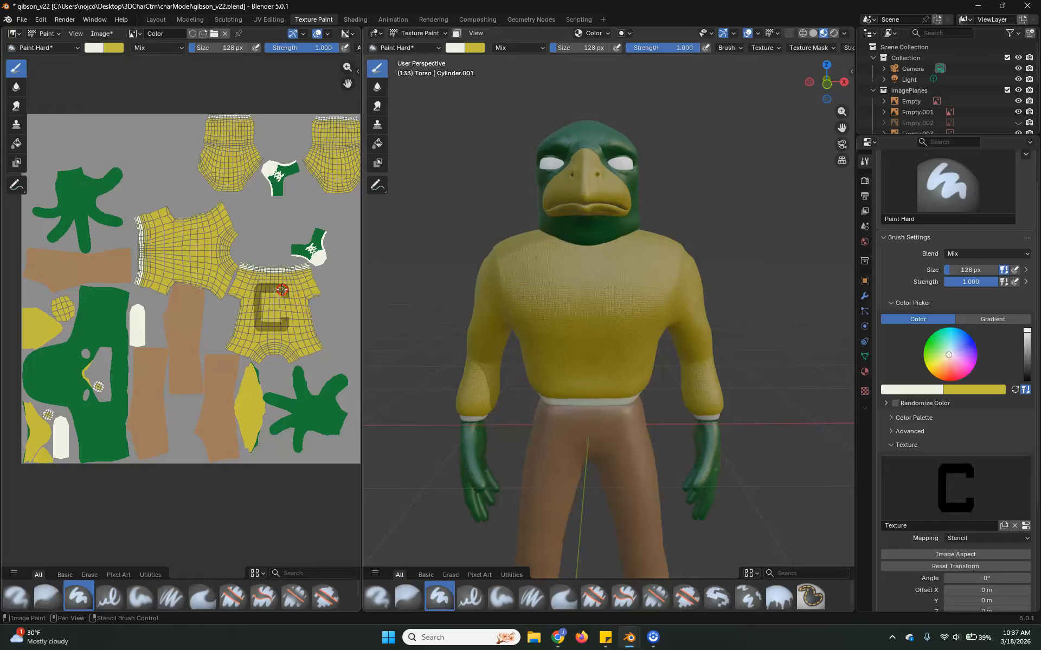
pyautogui.press('f')
pyautogui.click(297, 293)
# Try painting the C stencil on the sweater's UV piece and on the model's chest, undoing both attempts.
pyautogui.moveTo(291, 309)
pyautogui.mouseDown()
pyautogui.moveTo(257, 288)
pyautogui.moveTo(288, 275)
pyautogui.mouseUp()
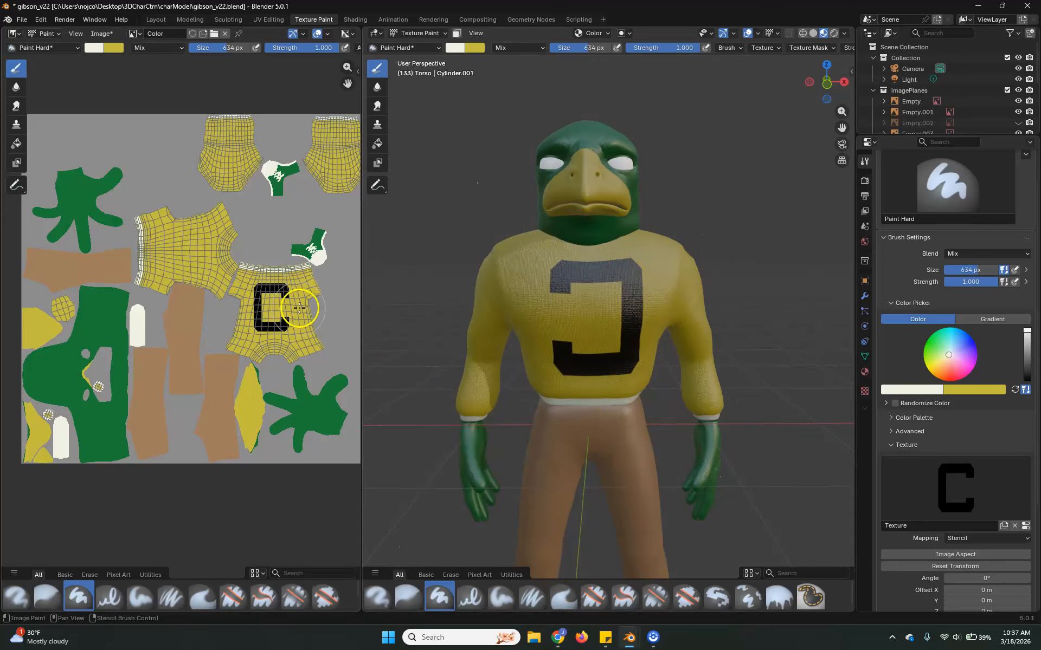
pyautogui.hotkey('ctrl', 'z')
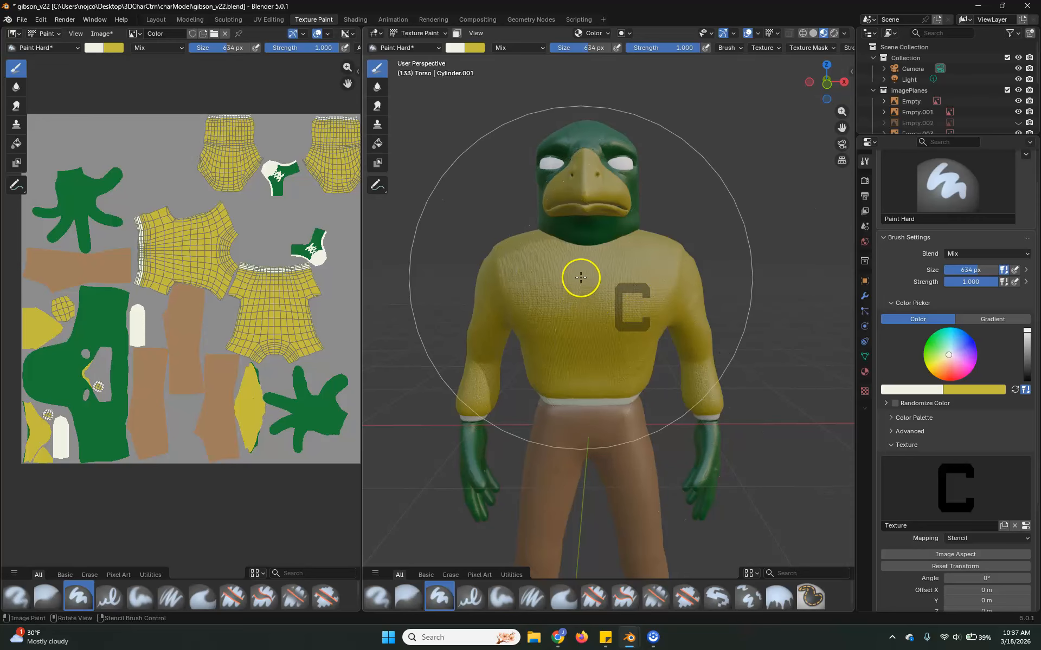
pyautogui.moveTo(642, 293); pyautogui.dragTo(600, 306, button='right')
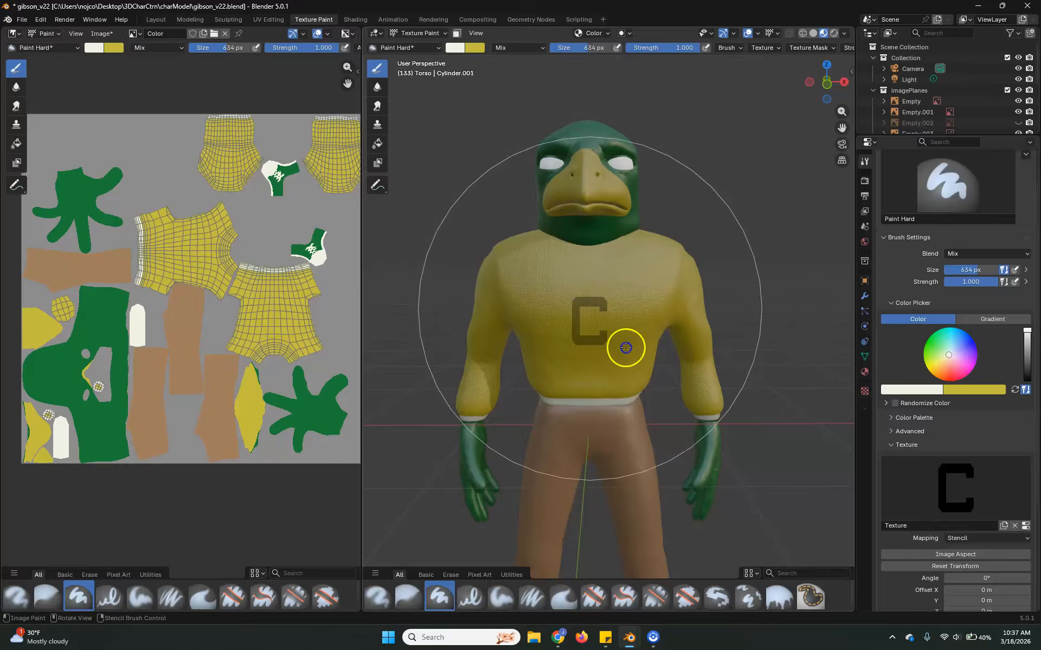
pyautogui.click(561, 310)
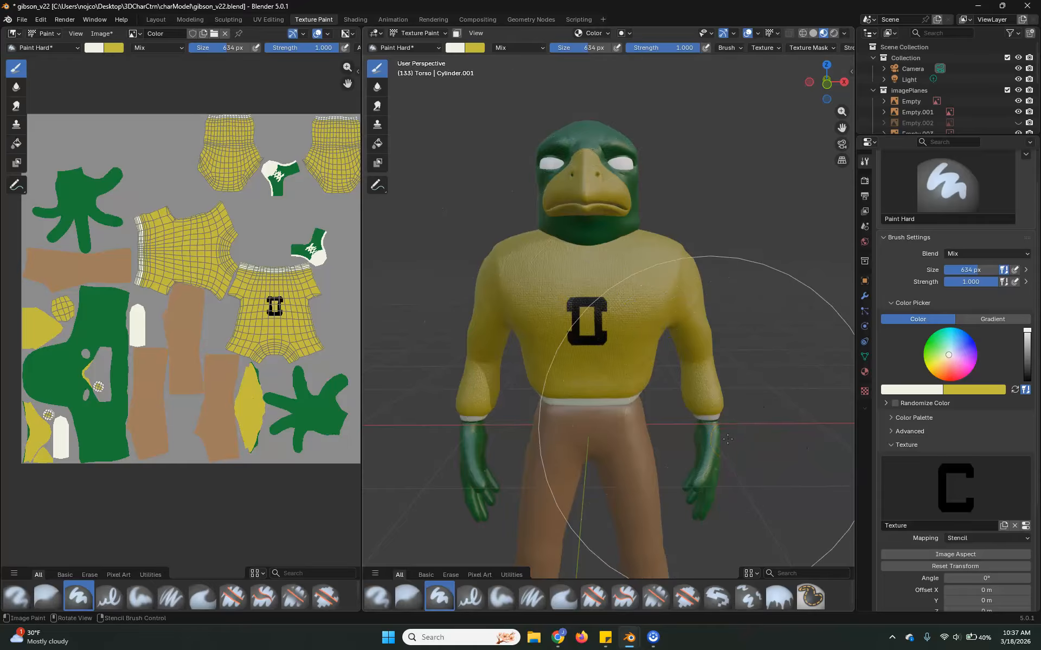
pyautogui.hotkey('ctrl', 'z')
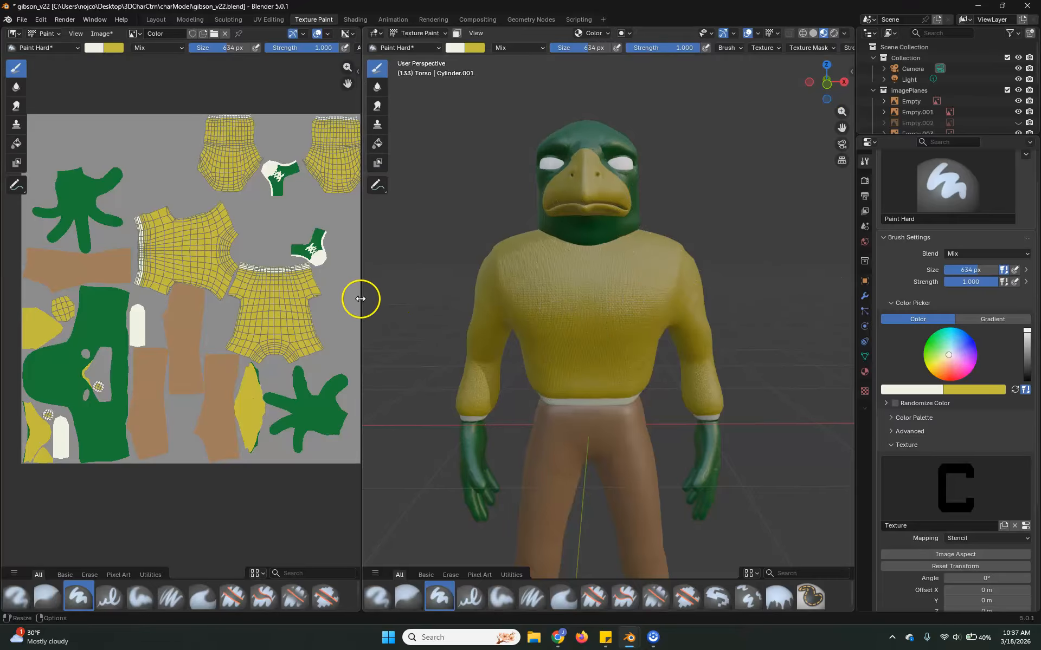
# Widen the 3D viewport and turn off X-axis mirroring for painting.
pyautogui.moveTo(361, 295); pyautogui.dragTo(218, 303)
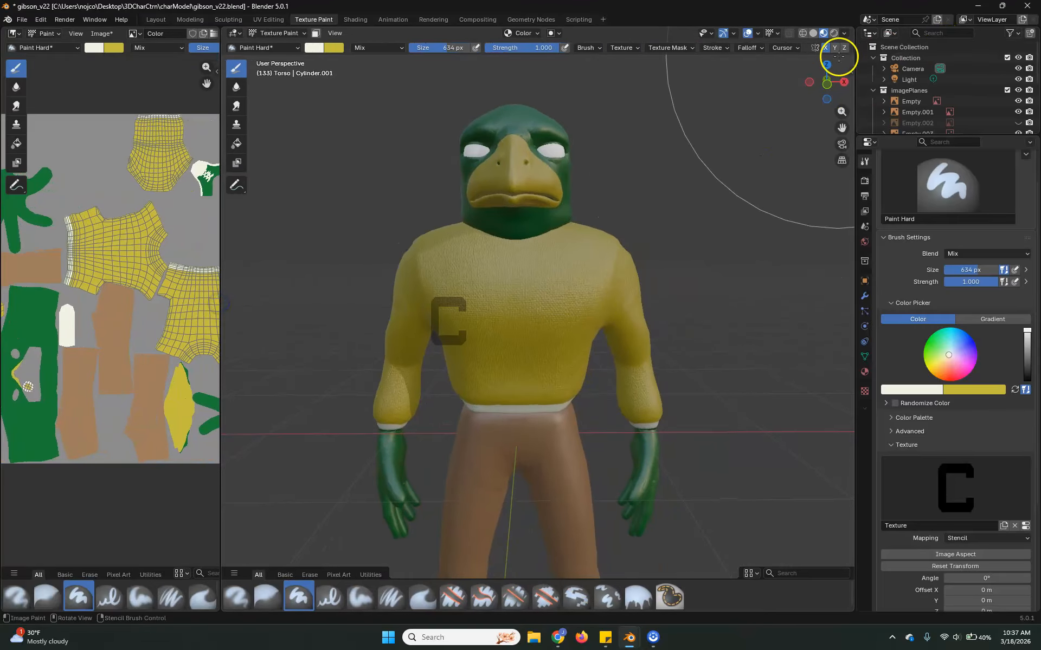
pyautogui.click(825, 49)
# Fit the C stencil to the chest, sample the texture's green, and paint the large C onto the sweater's front.
pyautogui.moveTo(456, 340); pyautogui.dragTo(548, 279, button='right')
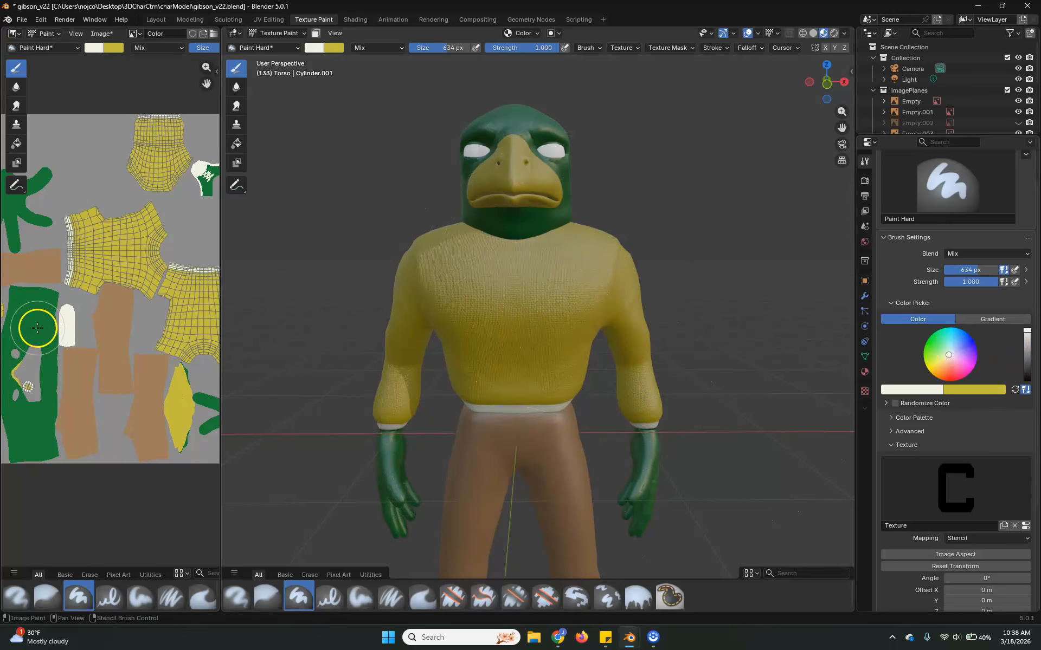
pyautogui.press('s')
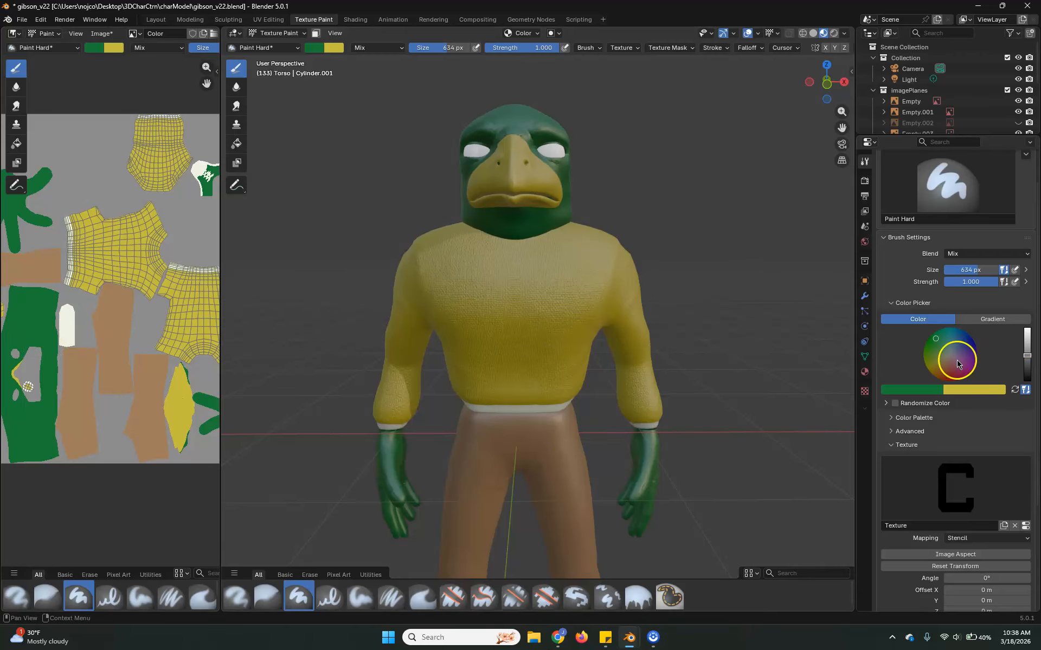
pyautogui.moveTo(499, 298); pyautogui.dragTo(629, 315)
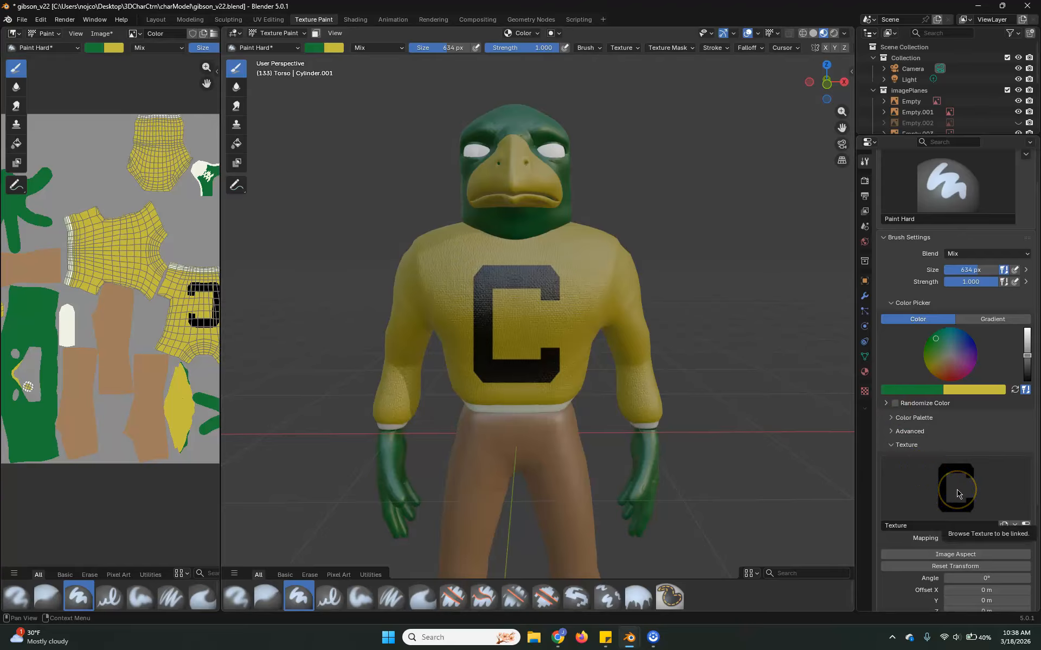
# Examine the brush's C texture, its image settings and the list of available textures.
pyautogui.click(957, 490)
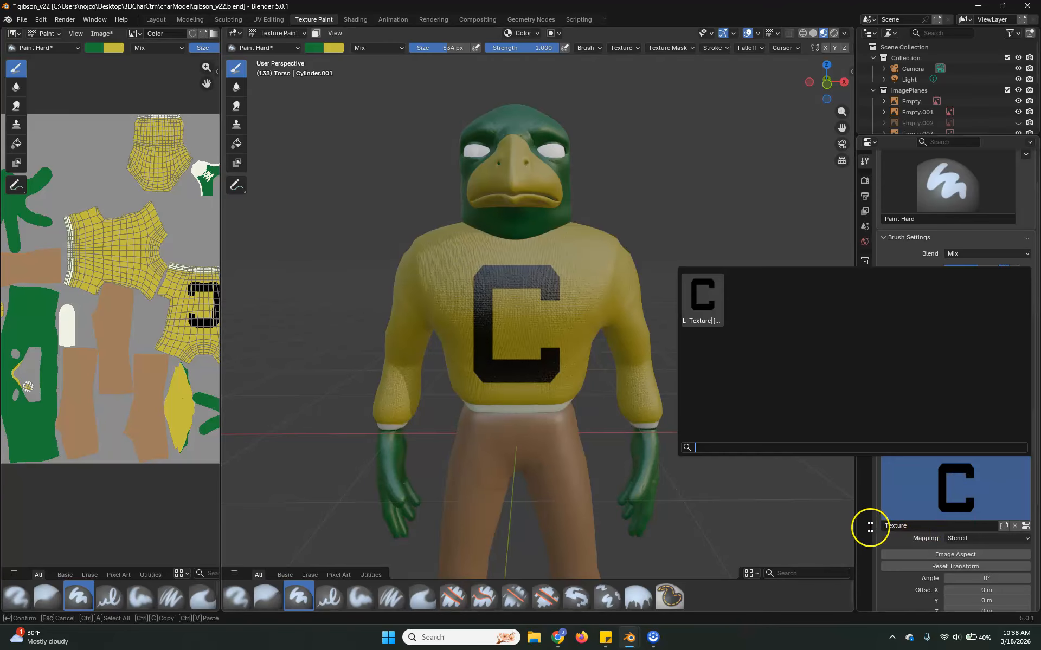
pyautogui.click(863, 391)
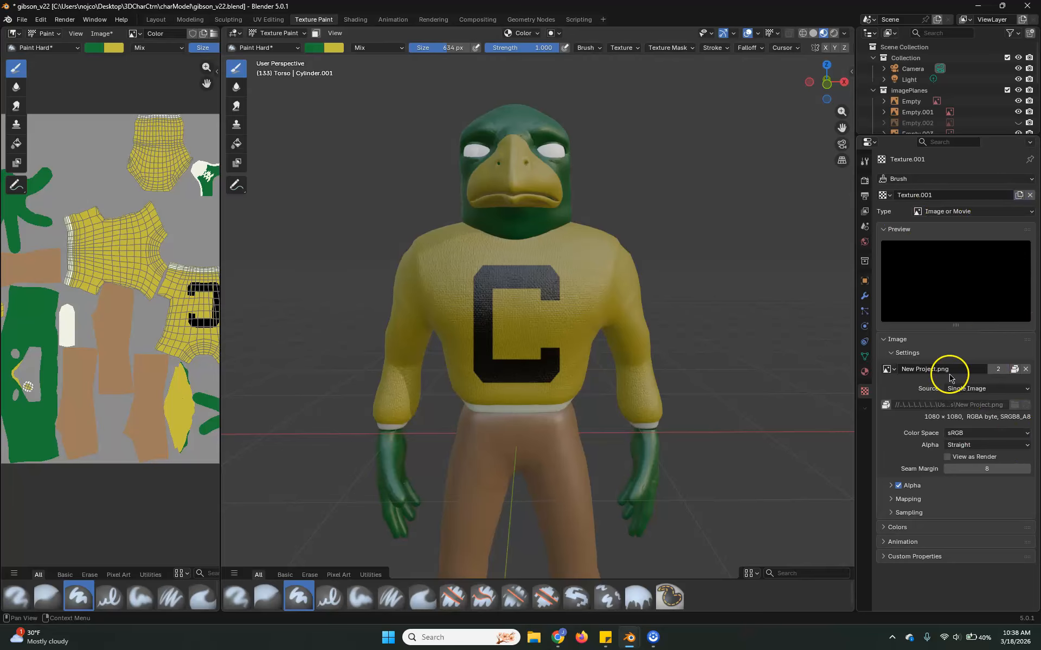
pyautogui.click(865, 372)
pyautogui.click(865, 391)
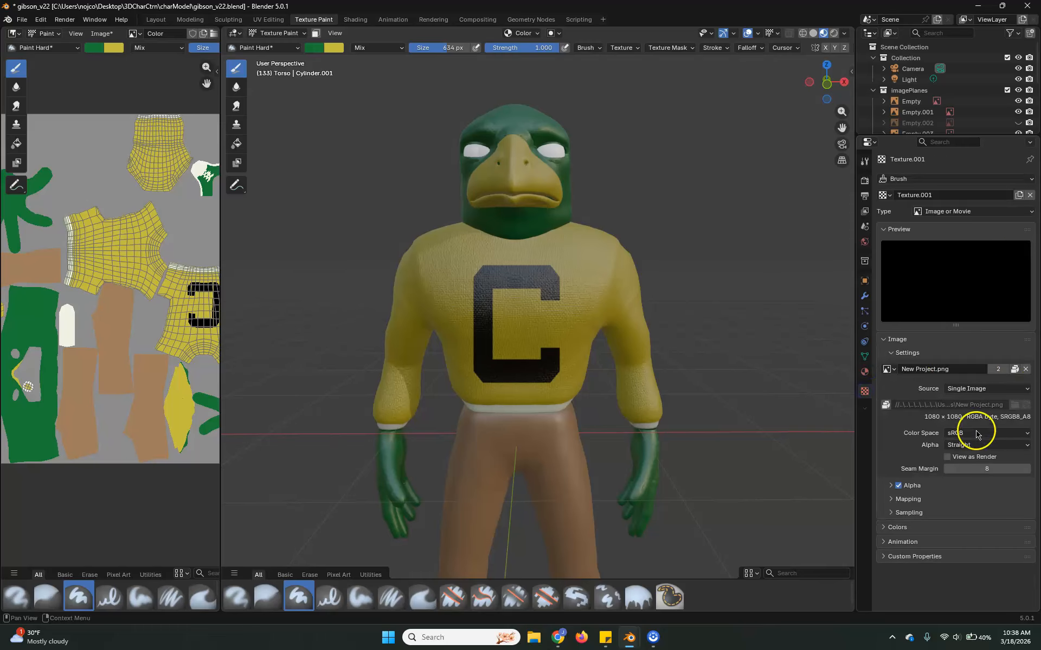
pyautogui.click(1013, 371)
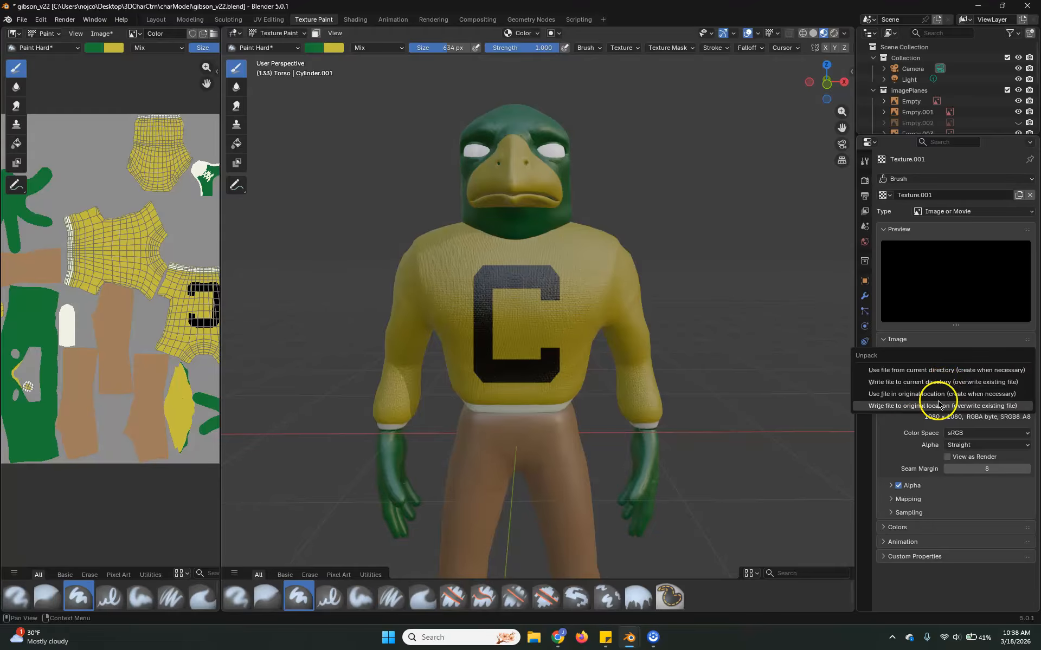
pyautogui.click(947, 565)
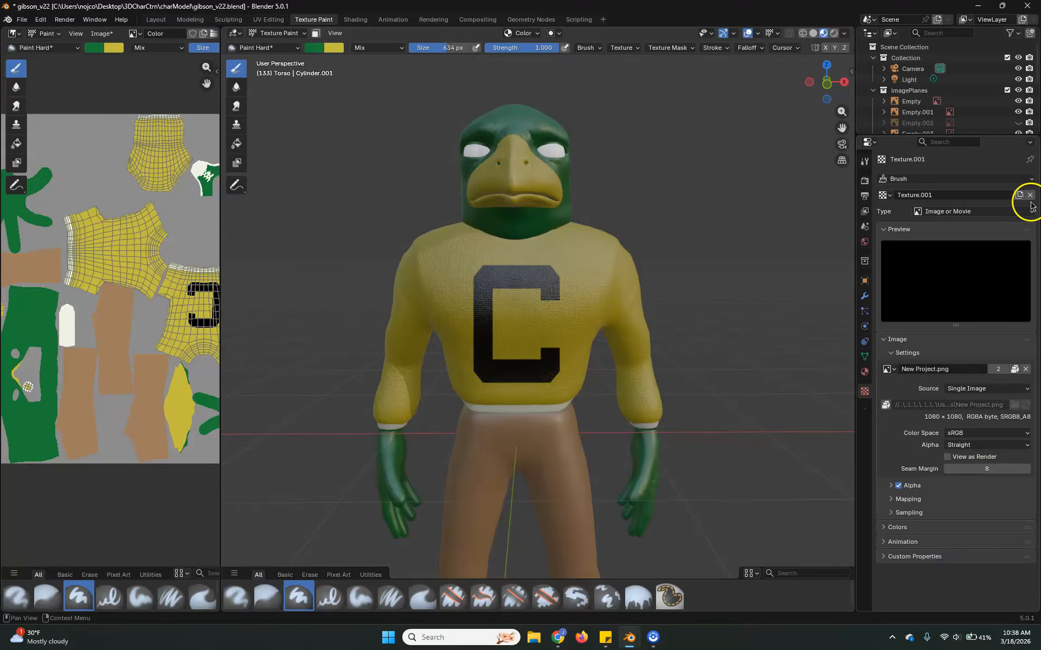
pyautogui.click(889, 196)
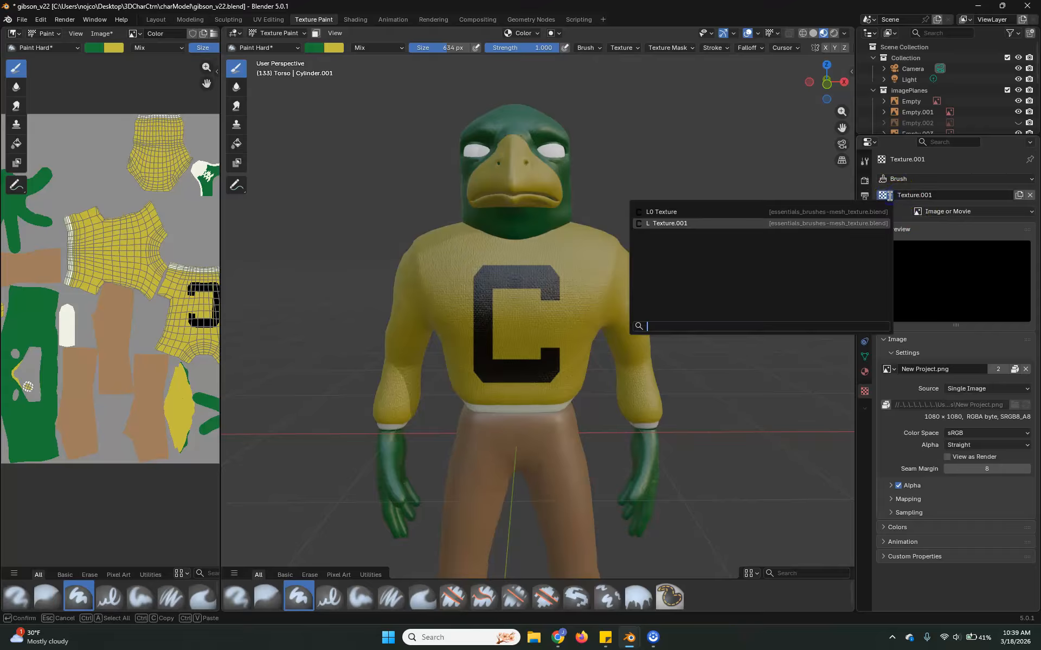
pyautogui.click(890, 198)
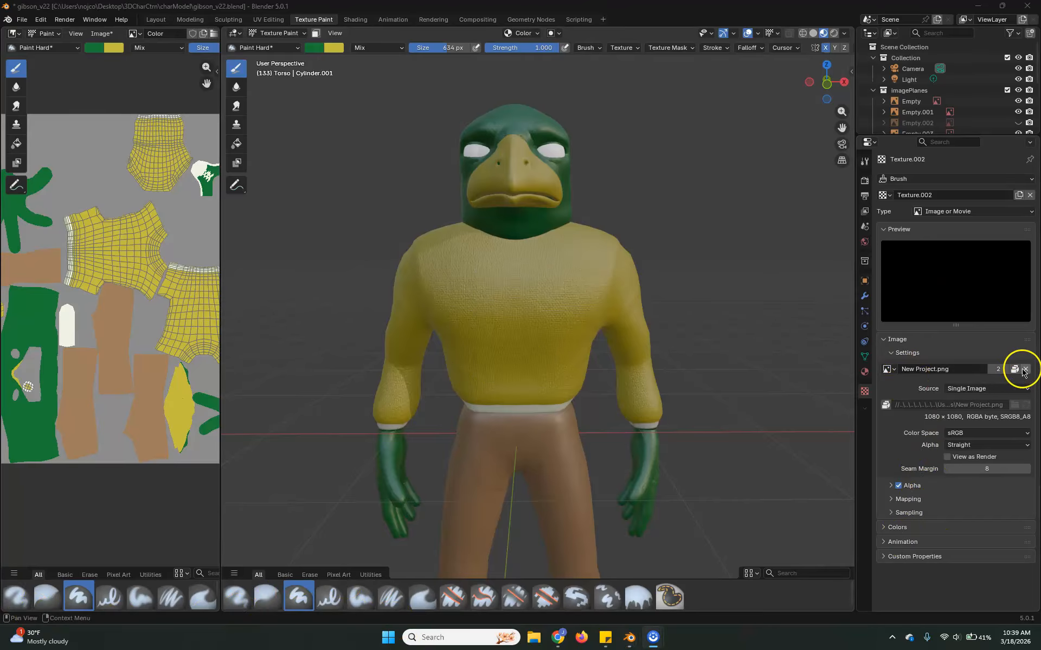
# Replace the brush texture's image with coneGraphic.png from the Downloads folder.
pyautogui.click(1024, 369)
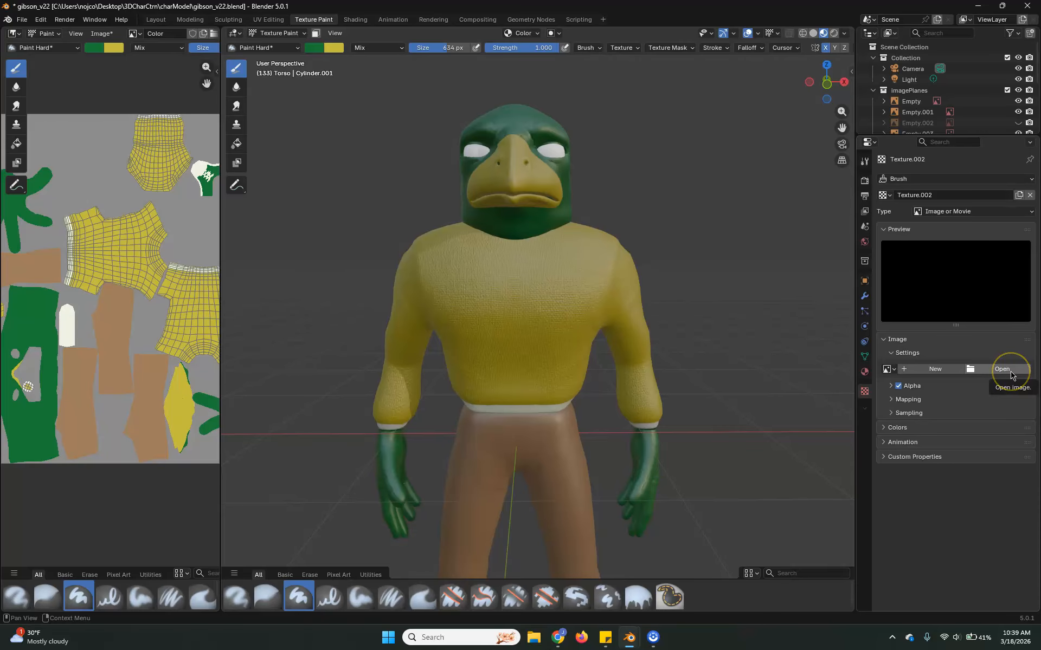
pyautogui.click(1012, 372)
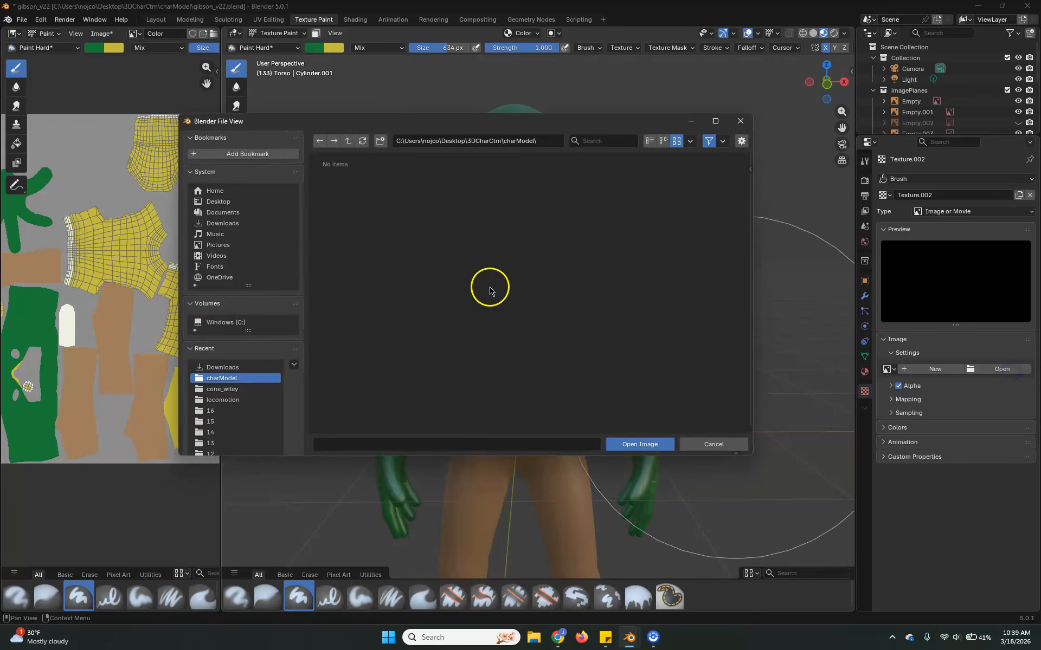
pyautogui.click(212, 223)
pyautogui.scroll(-15, 630, 245)
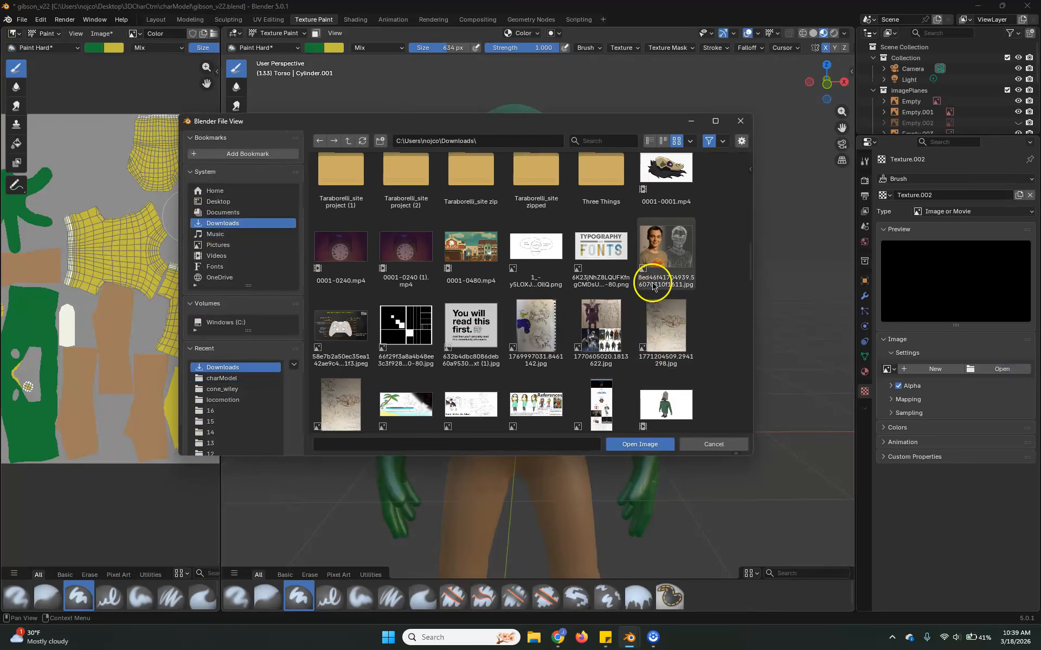
pyautogui.scroll(-3, 661, 295)
pyautogui.scroll(1, 657, 298)
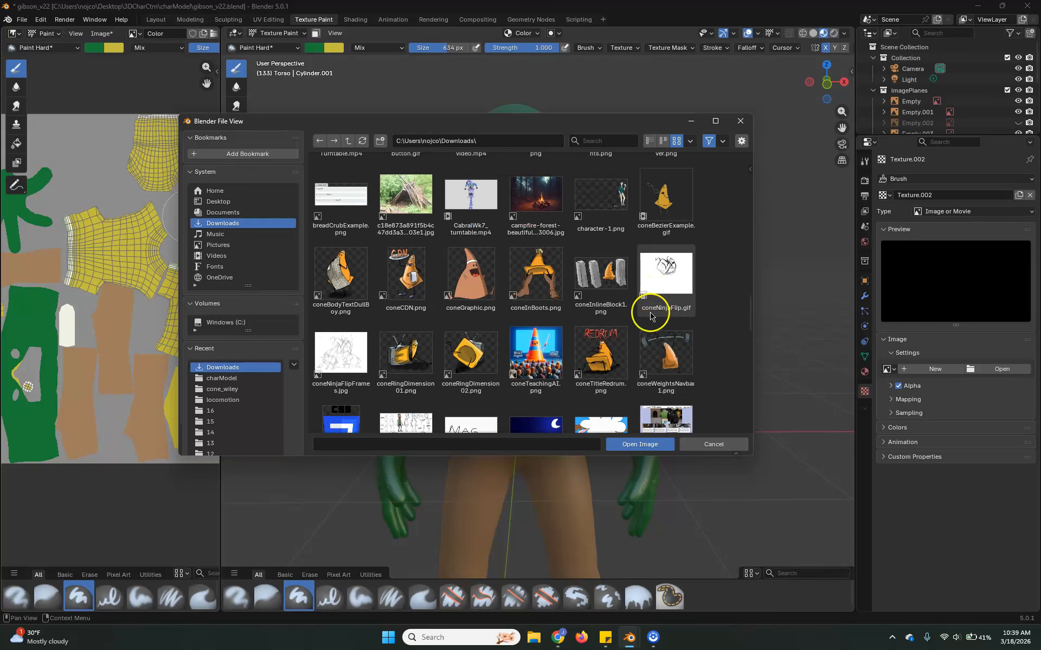
pyautogui.click(472, 266)
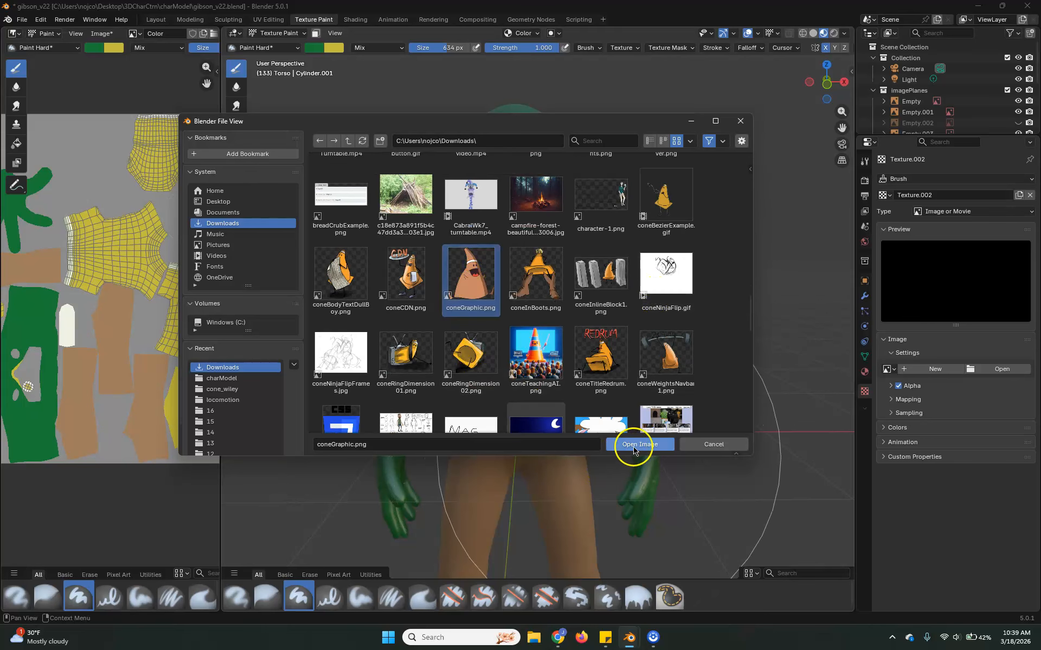
pyautogui.click(634, 446)
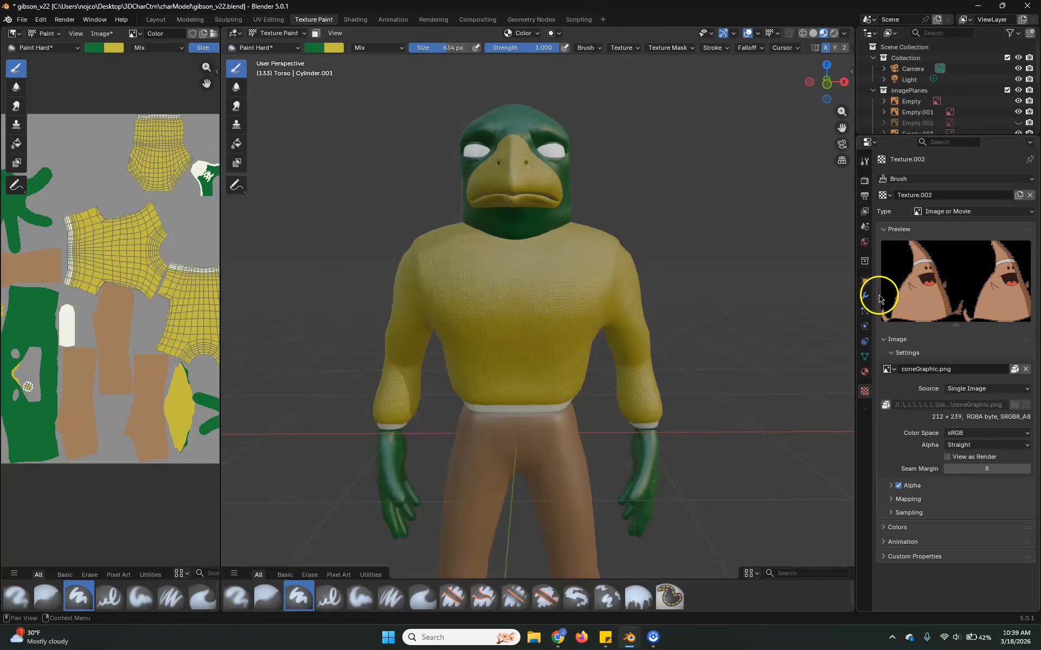
# Shrink the cone stencil and position it over the side of the bird's head, just behind the beak.
pyautogui.click(864, 161)
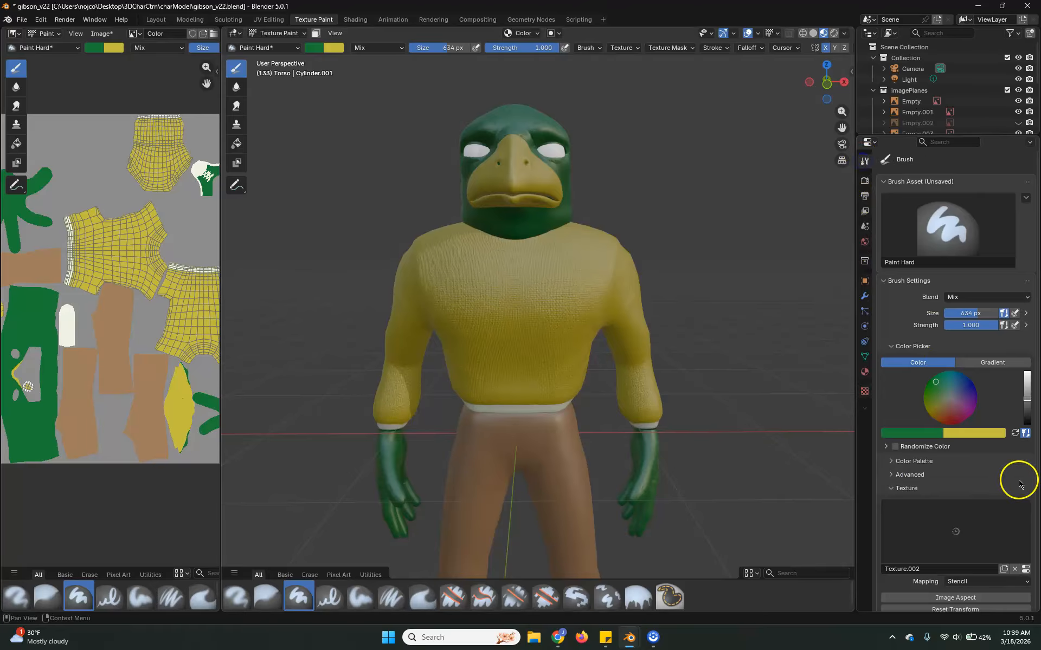
pyautogui.scroll(-5, 929, 485)
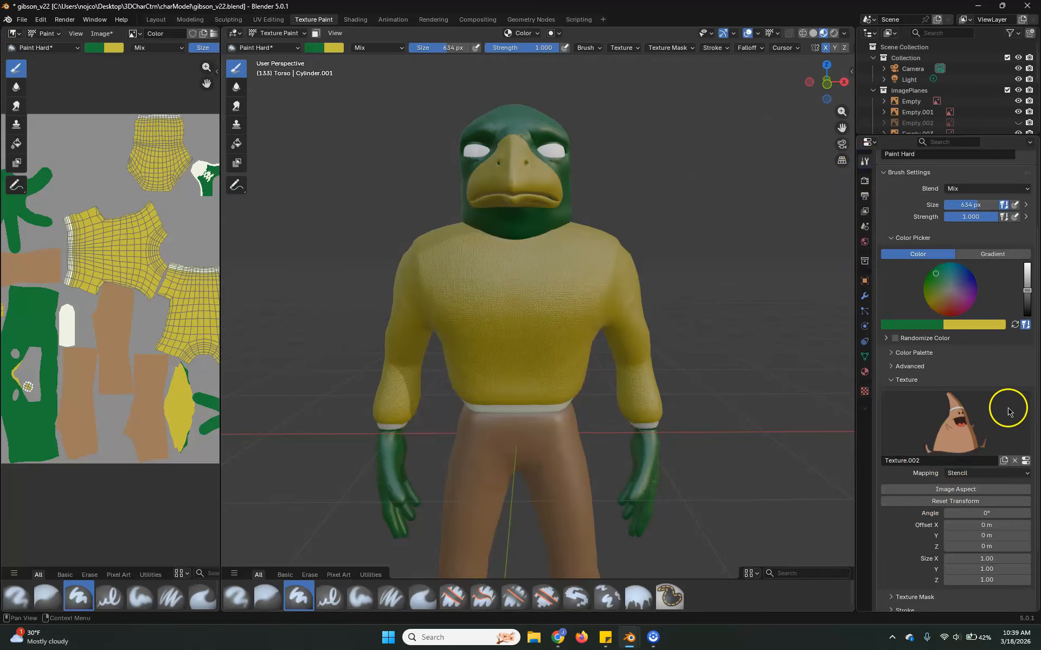
pyautogui.moveTo(528, 357); pyautogui.dragTo(552, 233, button='right')
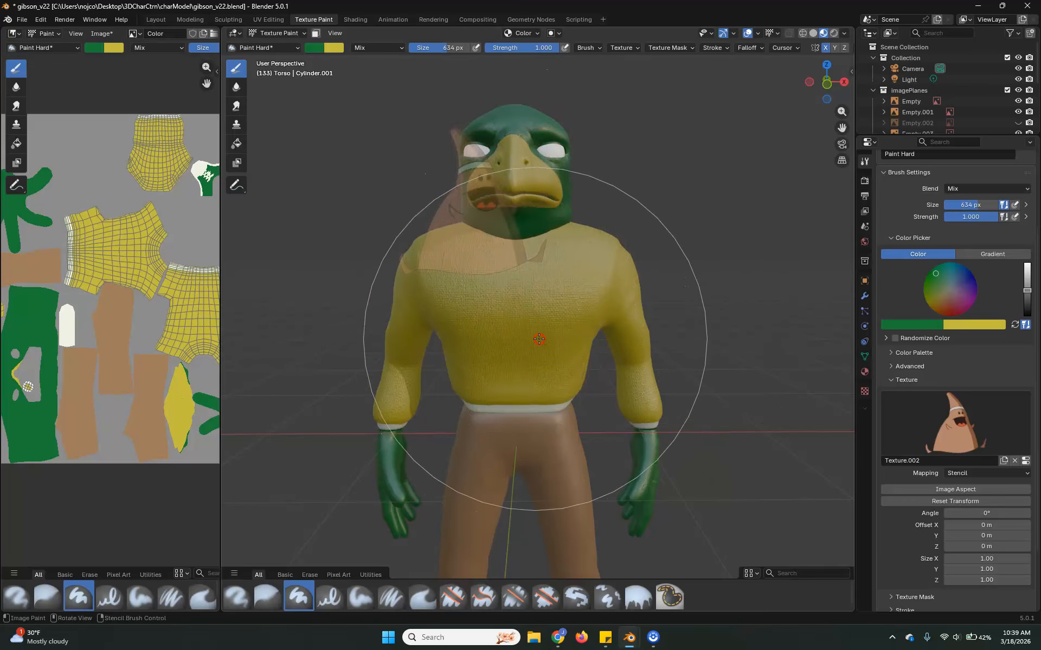
pyautogui.moveTo(759, 434); pyautogui.dragTo(653, 446, button='middle')
pyautogui.scroll(2, 690, 381)
pyautogui.keyDown('shift'); pyautogui.moveTo(632, 315); pyautogui.dragTo(643, 398, button='middle'); pyautogui.keyUp('shift')
pyautogui.scroll(2, 597, 287)
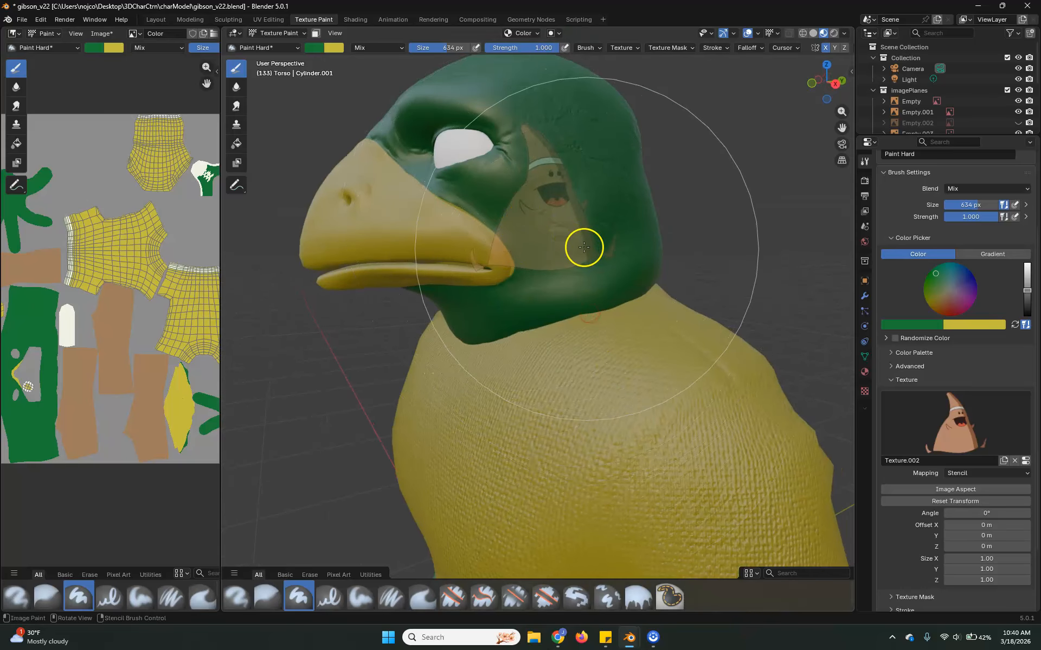
pyautogui.keyDown('shift'); pyautogui.moveTo(572, 236); pyautogui.dragTo(557, 226, button='right'); pyautogui.keyUp('shift')
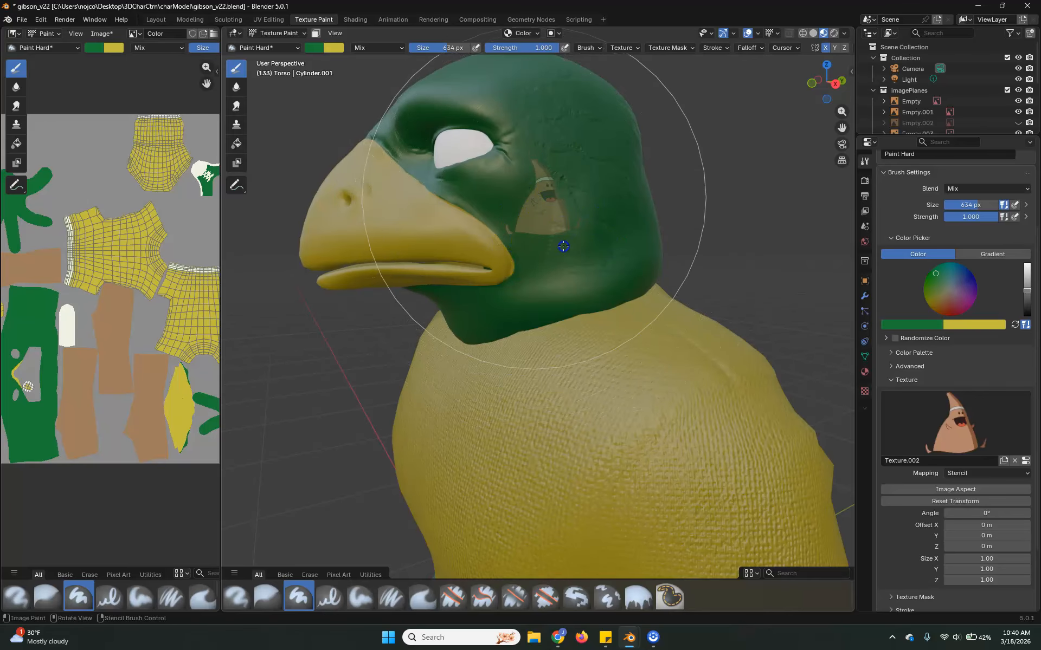
# Switch texture painting to the head mesh and try stamping the cone stencil behind the beak with the green brush colour.
pyautogui.hotkey('alt', 'q')
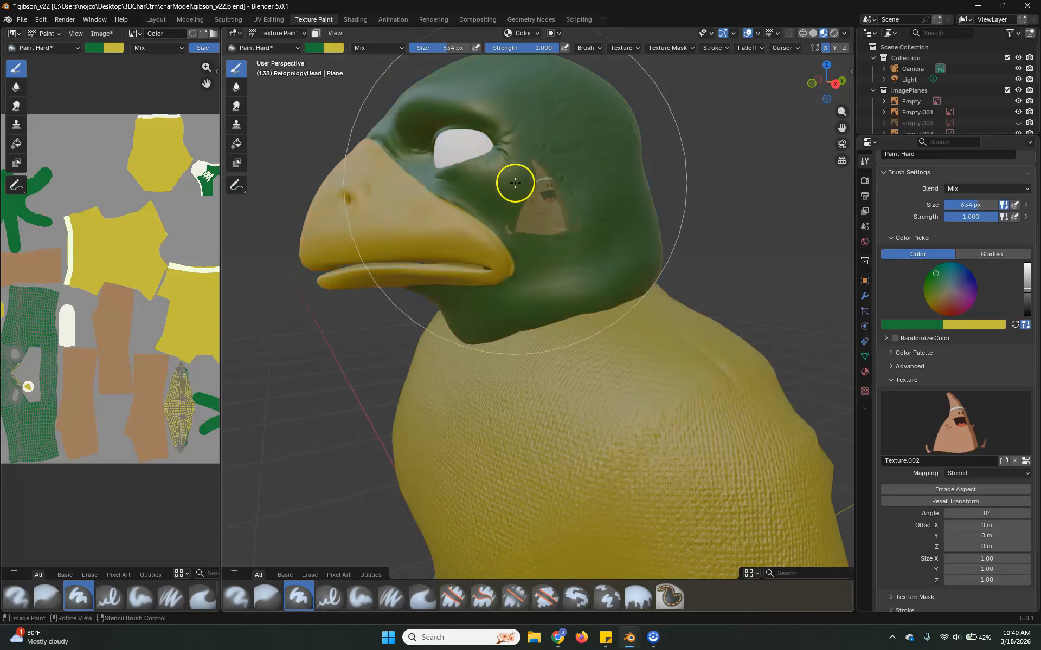
pyautogui.moveTo(562, 209); pyautogui.dragTo(539, 210)
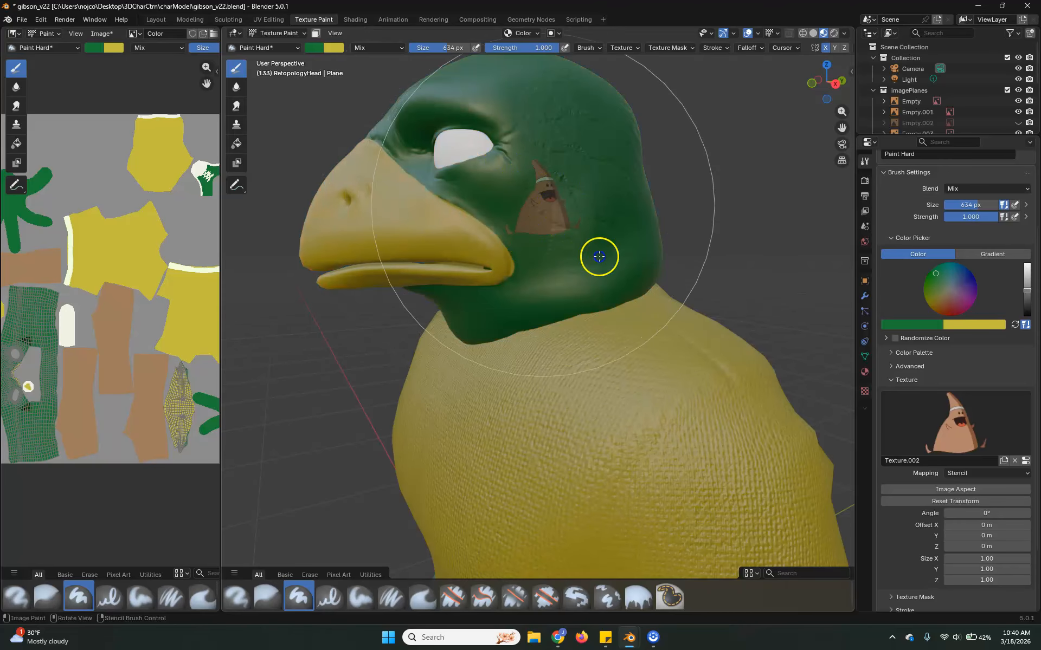
pyautogui.moveTo(633, 301); pyautogui.dragTo(558, 313, button='middle')
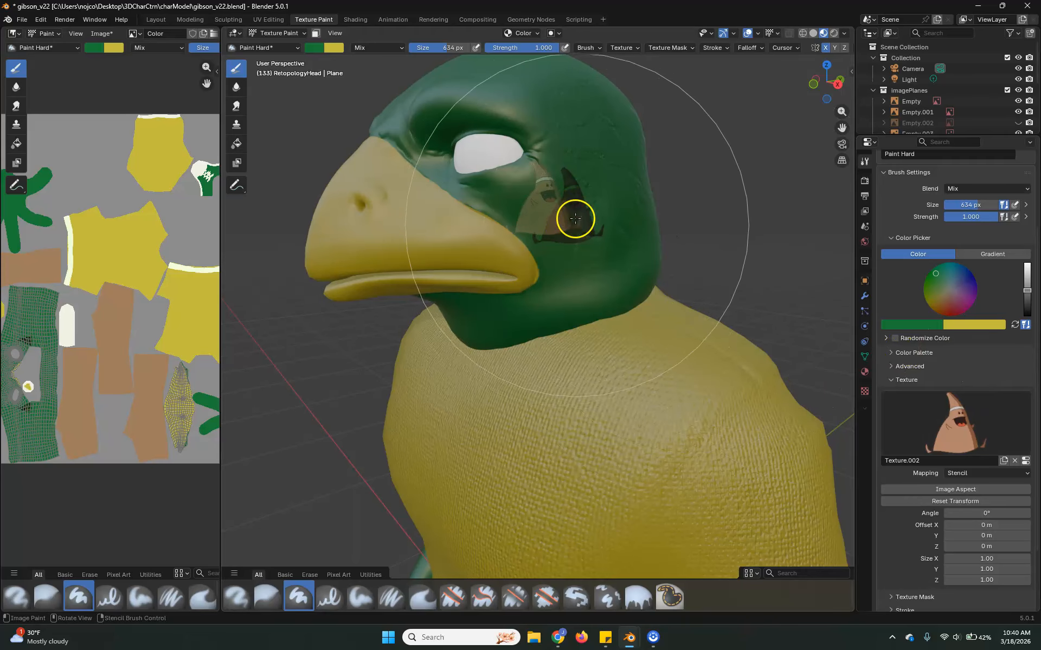
# Raise the green brush colour to full brightness and test the cone stencil on the side of the head.
pyautogui.moveTo(1026, 292); pyautogui.dragTo(1027, 264)
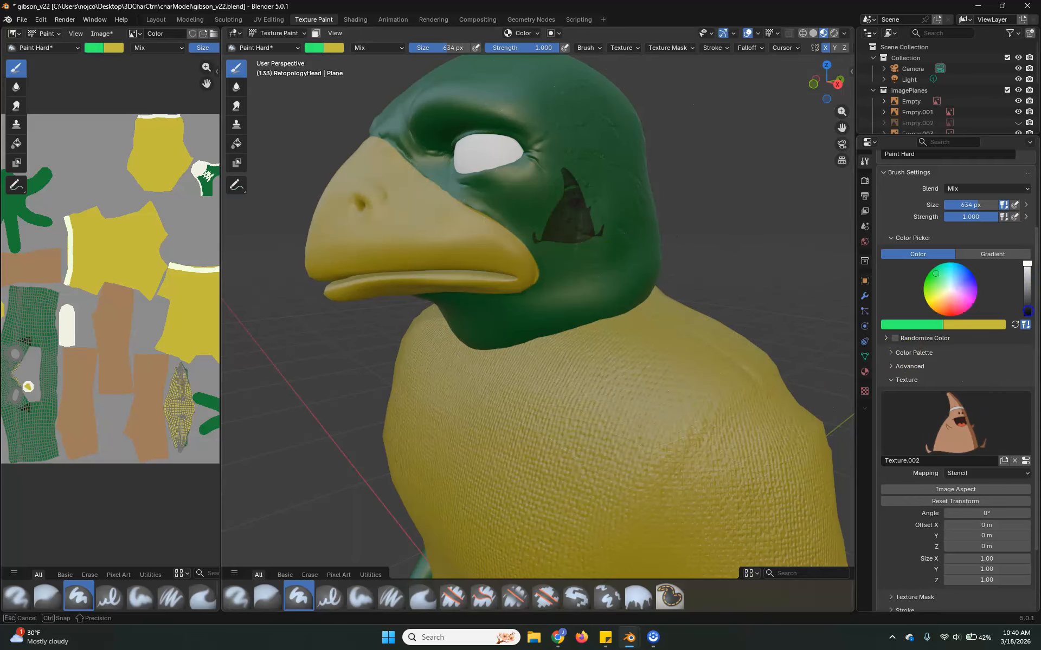
pyautogui.moveTo(609, 244); pyautogui.dragTo(613, 234)
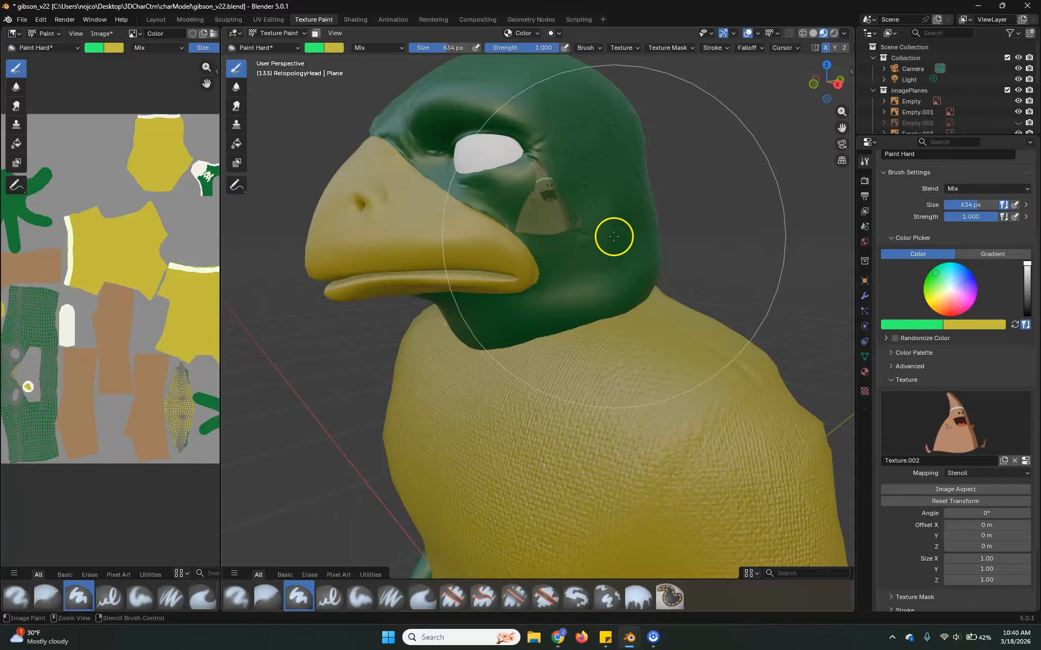
pyautogui.moveTo(607, 235)
pyautogui.mouseDown(button='middle')
pyautogui.moveTo(553, 195)
pyautogui.moveTo(627, 285)
pyautogui.mouseUp(button='middle')
pyautogui.moveTo(618, 276); pyautogui.dragTo(640, 281, button='middle')
pyautogui.scroll(4, 971, 222)
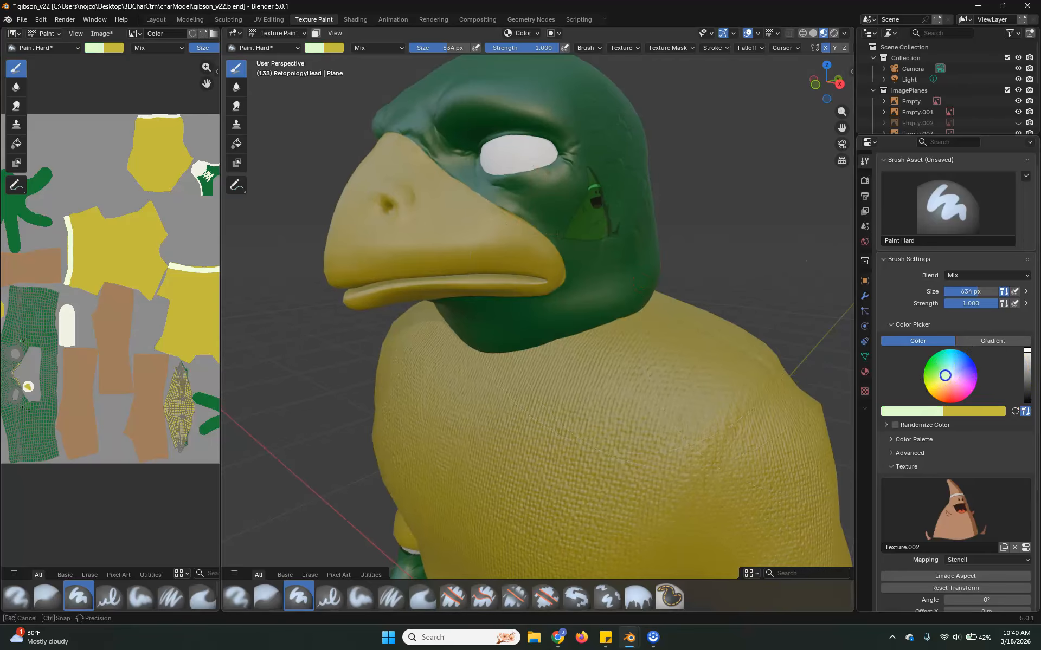
# Use a near-white brush colour to paint the cone graphic in its own colours onto the side of the head.
pyautogui.moveTo(681, 260)
pyautogui.mouseDown(button='middle')
pyautogui.moveTo(643, 262)
pyautogui.moveTo(563, 193)
pyautogui.moveTo(603, 203)
pyautogui.mouseUp(button='middle')
pyautogui.click(539, 186)
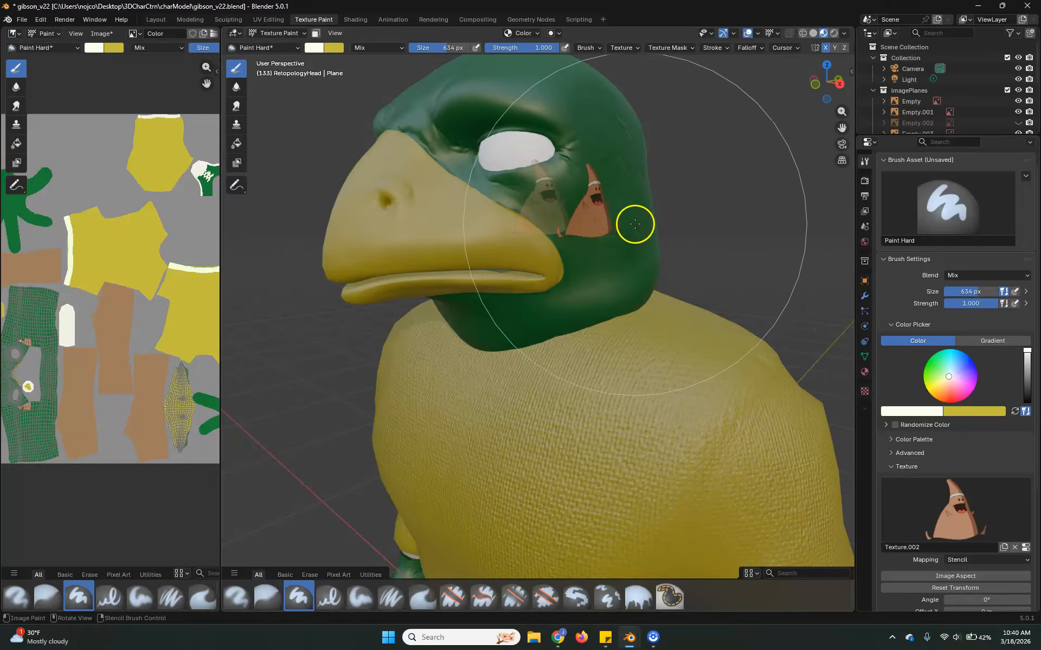
pyautogui.moveTo(613, 273); pyautogui.dragTo(683, 273, button='middle')
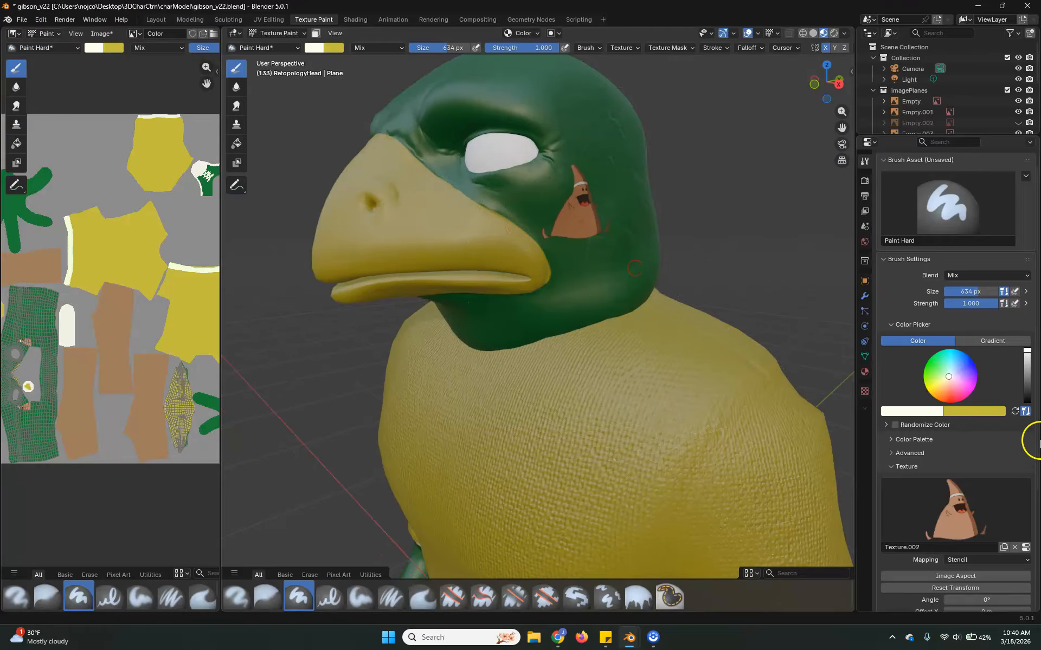
# Remove the cone texture from the brush and collapse its Texture settings.
pyautogui.moveTo(353, 365); pyautogui.dragTo(441, 355, button='middle')
pyautogui.scroll(-3, 496, 396)
pyautogui.keyDown('shift'); pyautogui.moveTo(608, 404); pyautogui.dragTo(616, 362, button='middle'); pyautogui.keyUp('shift')
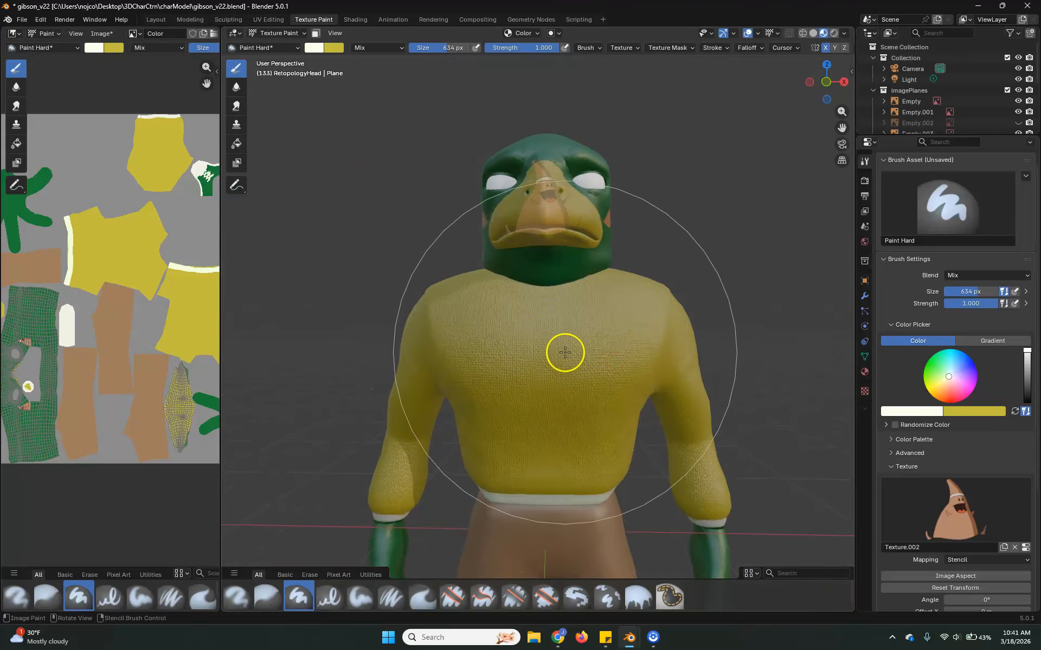
pyautogui.scroll(-4, 944, 506)
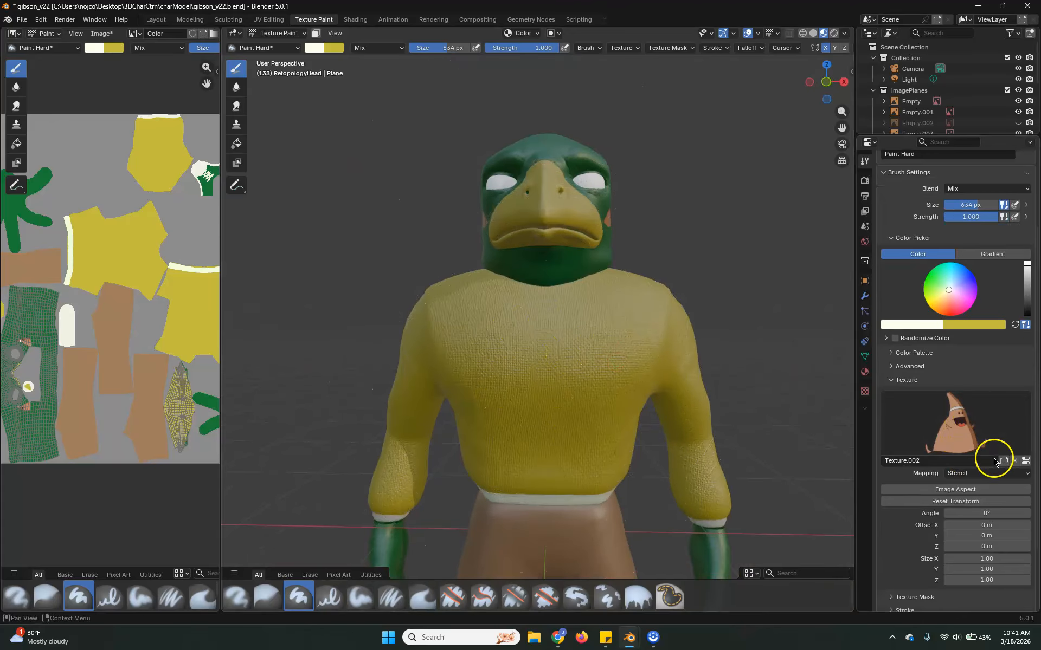
pyautogui.click(1015, 460)
pyautogui.click(892, 380)
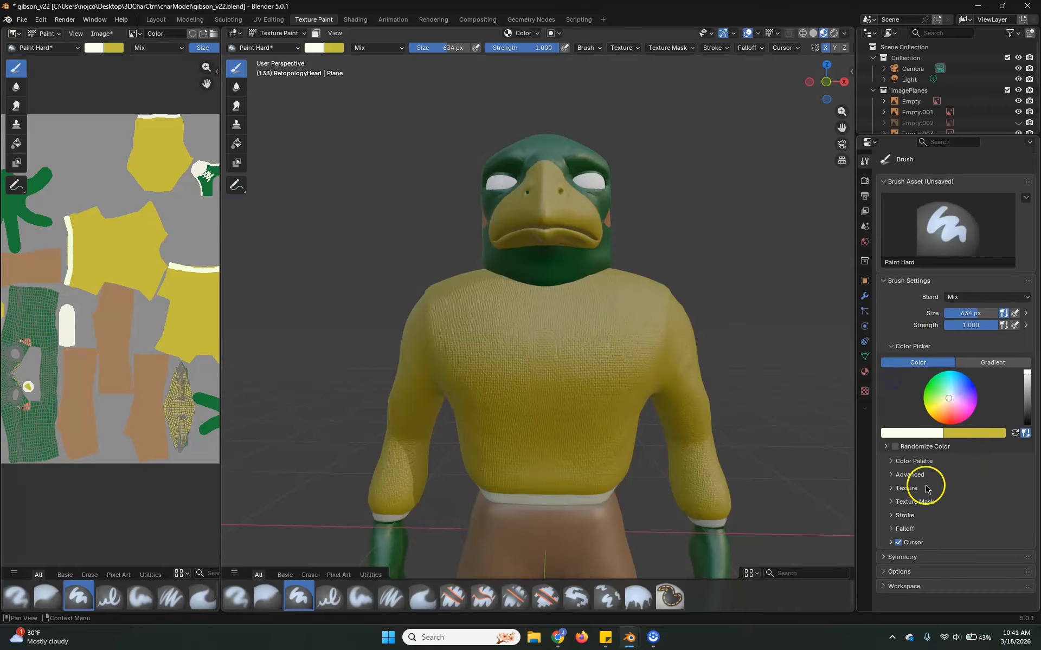
# Assign the C texture as the brush's texture mask and set its mask mapping to Stencil.
pyautogui.click(910, 502)
pyautogui.scroll(-9, 926, 433)
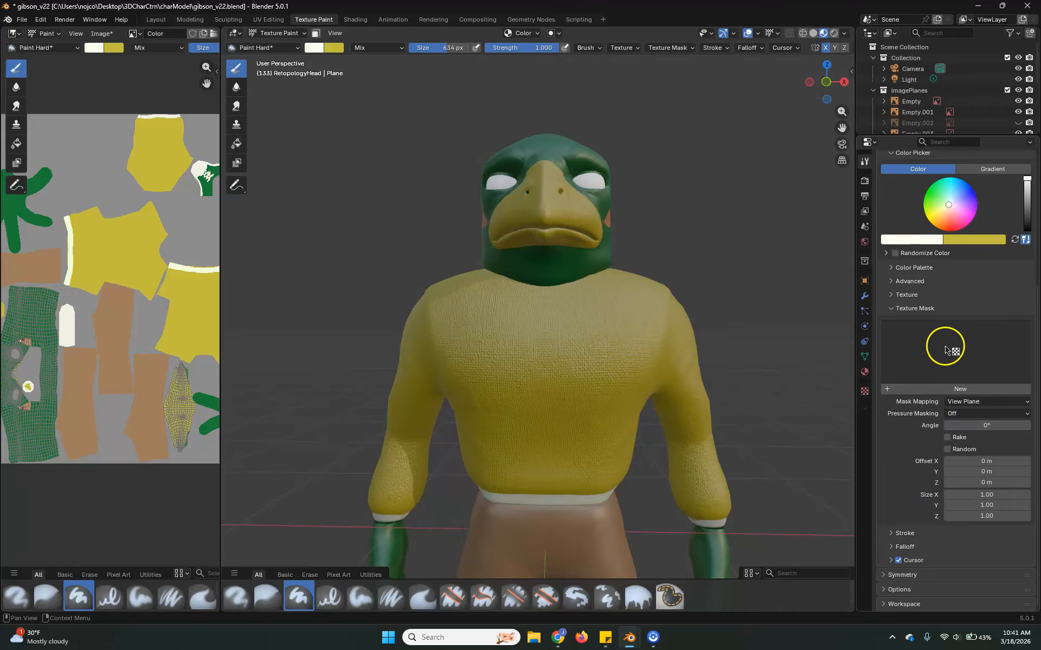
pyautogui.click(946, 350)
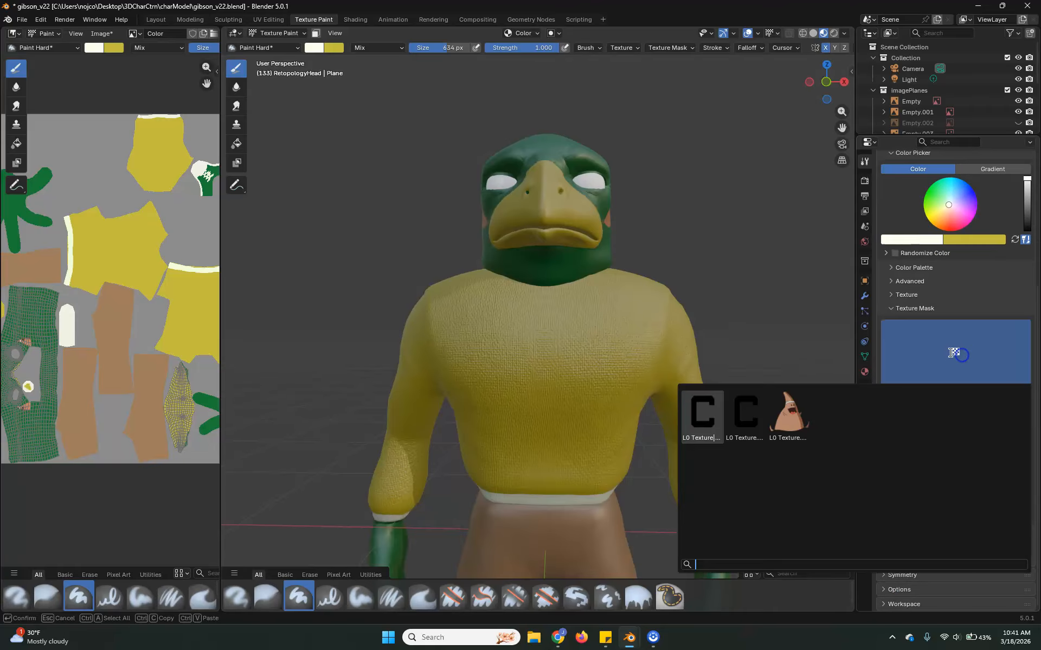
pyautogui.click(694, 410)
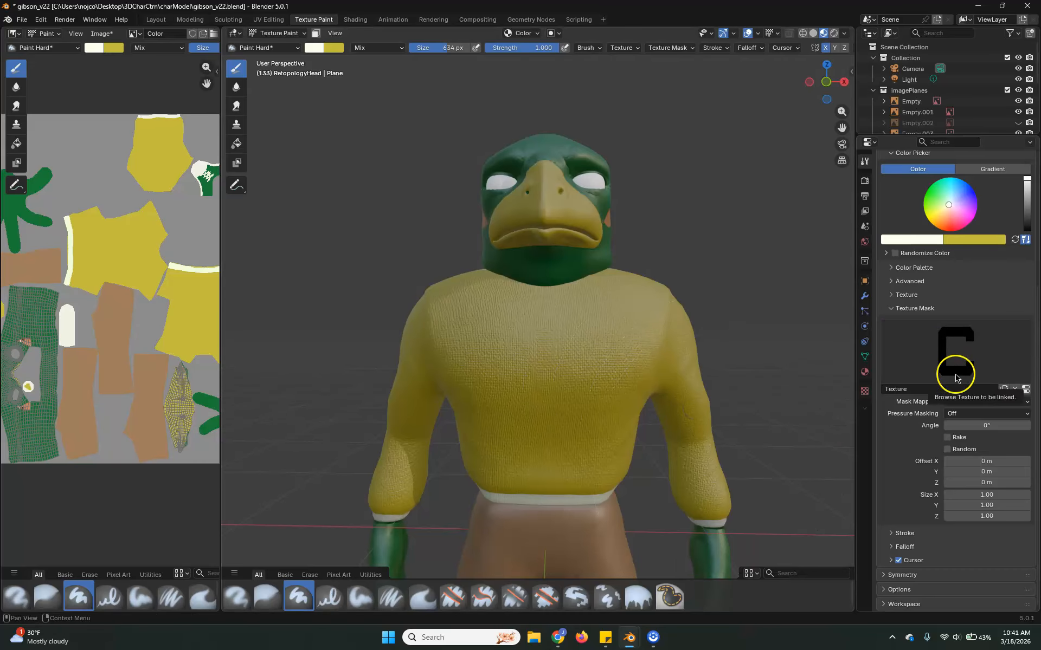
pyautogui.click(987, 402)
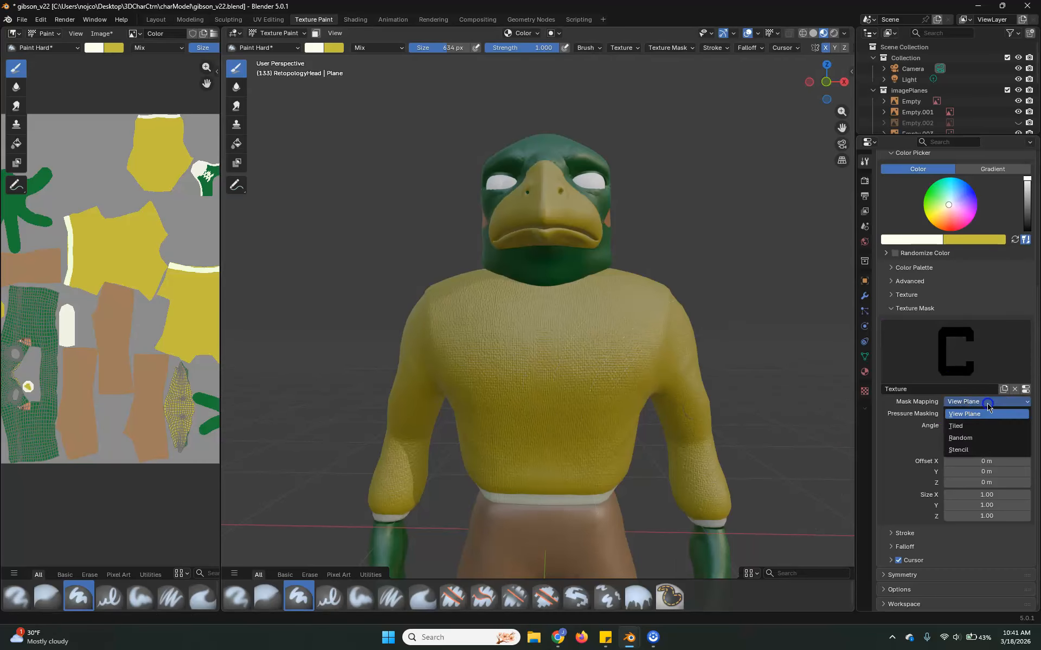
pyautogui.click(987, 450)
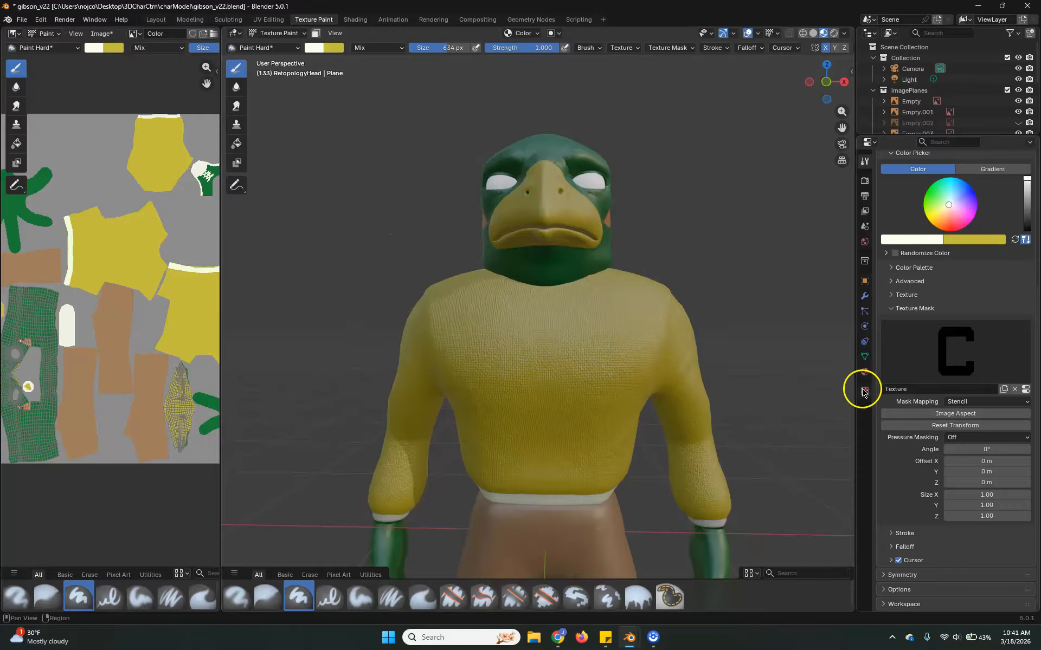
# Load the white C image New Project (1).png from Downloads into the brush texture Texture.001.
pyautogui.click(865, 391)
pyautogui.click(885, 195)
pyautogui.click(767, 223)
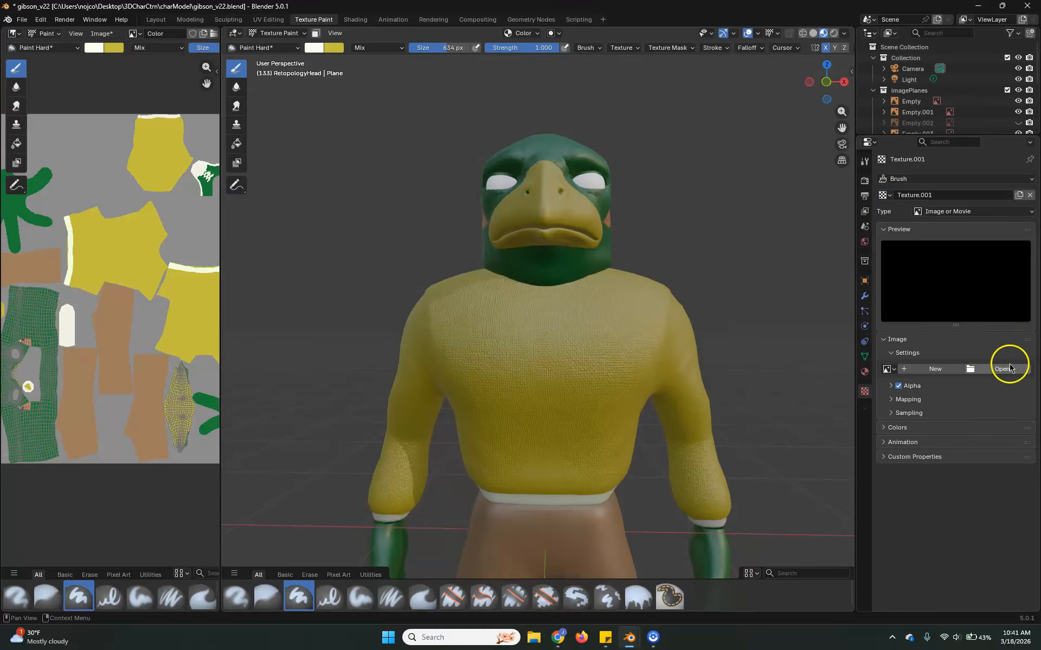
pyautogui.click(1007, 371)
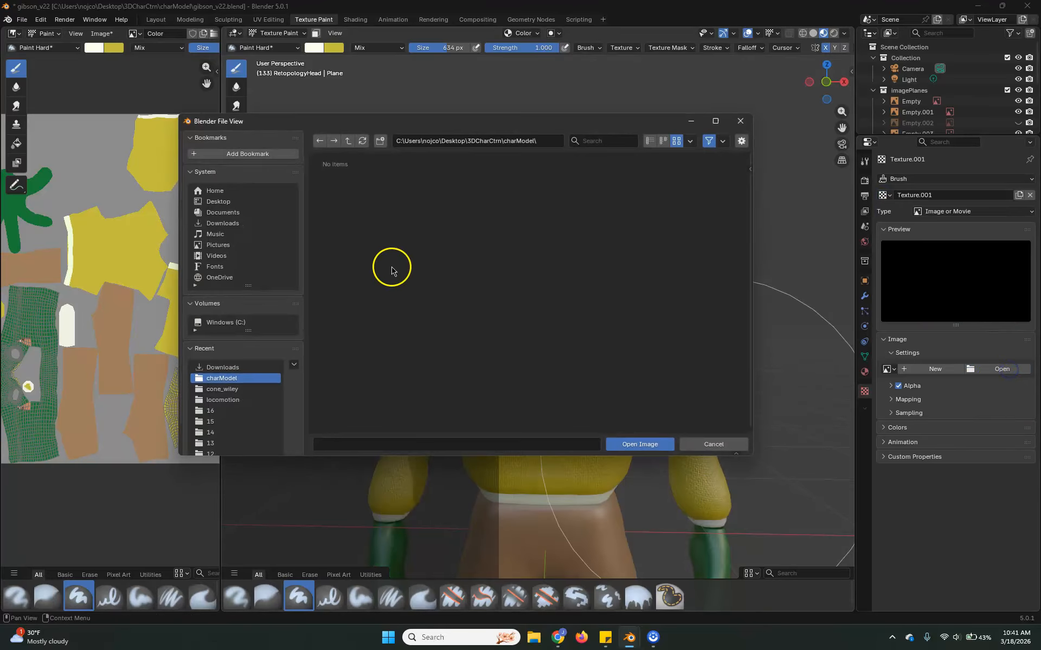
pyautogui.click(223, 223)
pyautogui.scroll(-8, 493, 348)
pyautogui.scroll(-10, 564, 401)
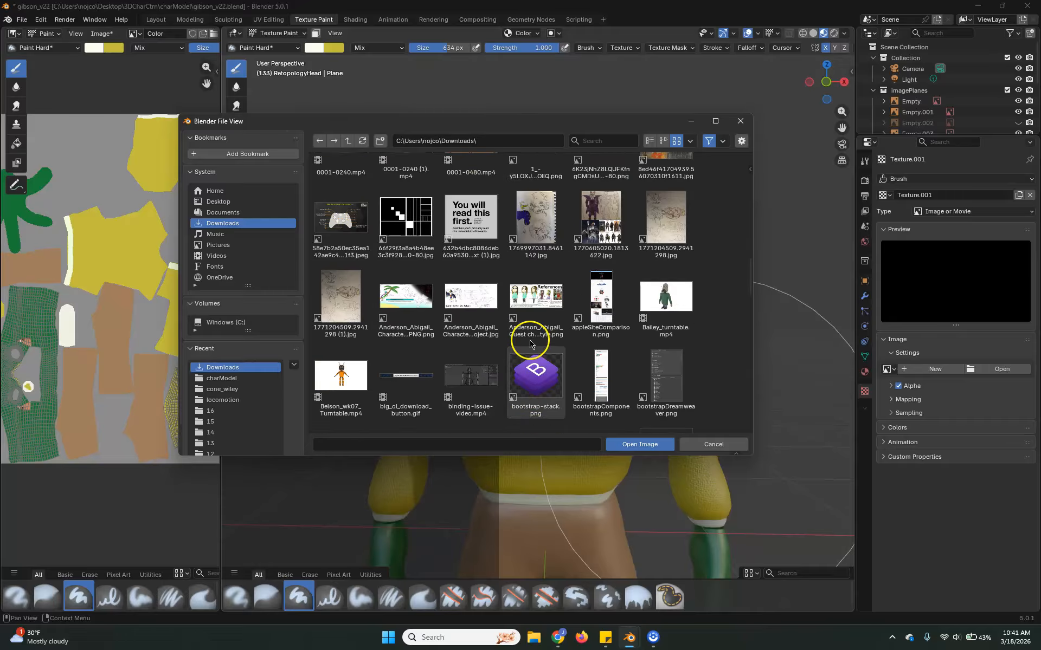
pyautogui.scroll(-3, 477, 282)
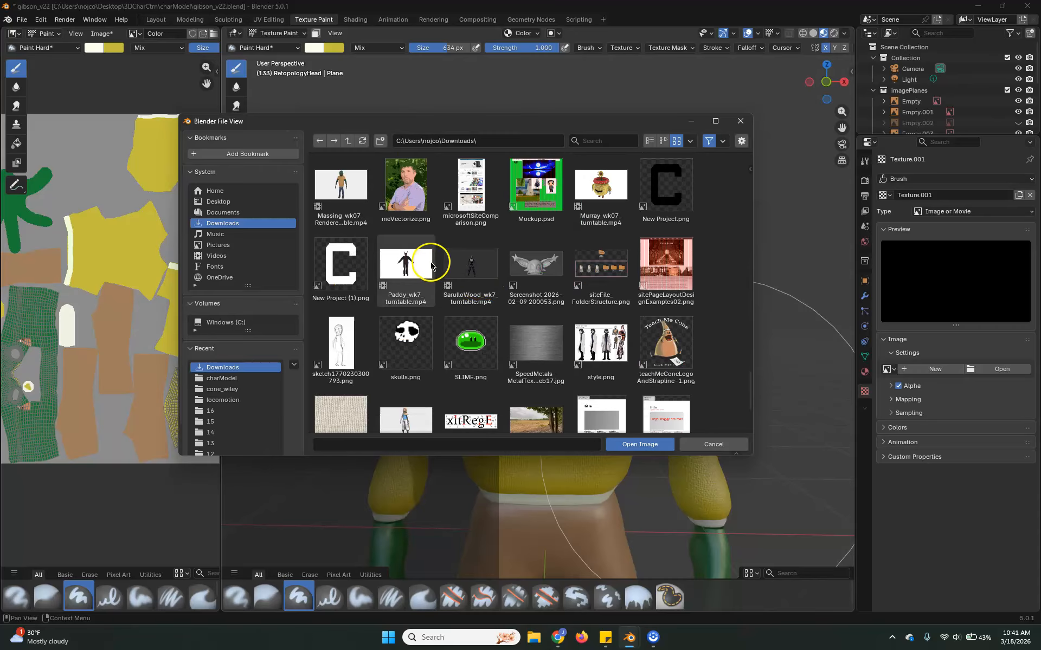
pyautogui.click(347, 269)
pyautogui.click(657, 444)
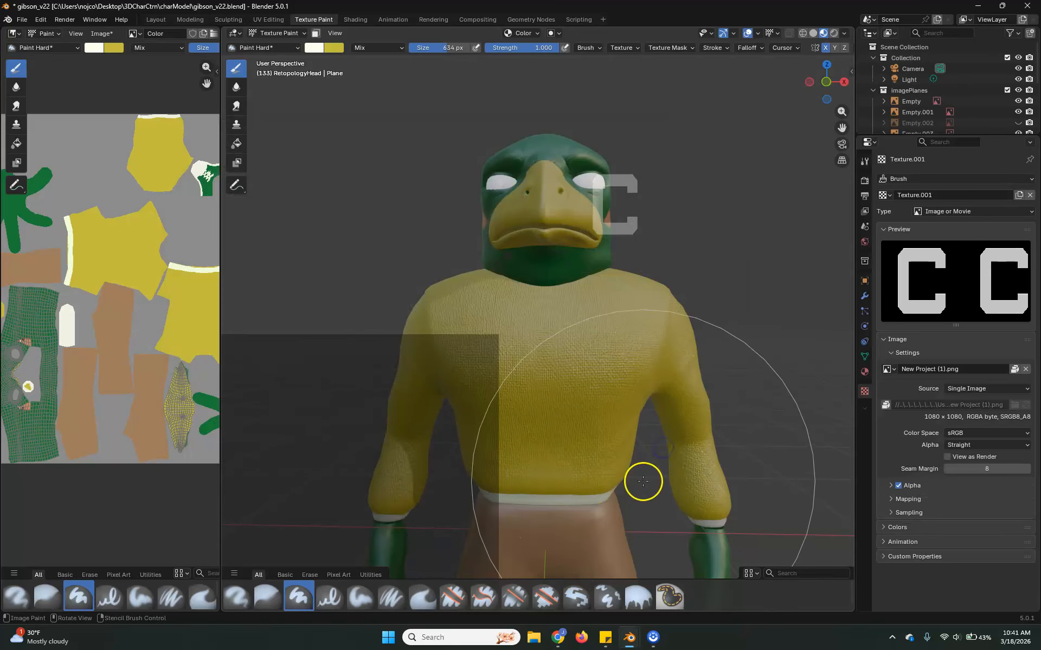
# Assign Texture.001 with the white C as the brush's texture mask.
pyautogui.click(865, 161)
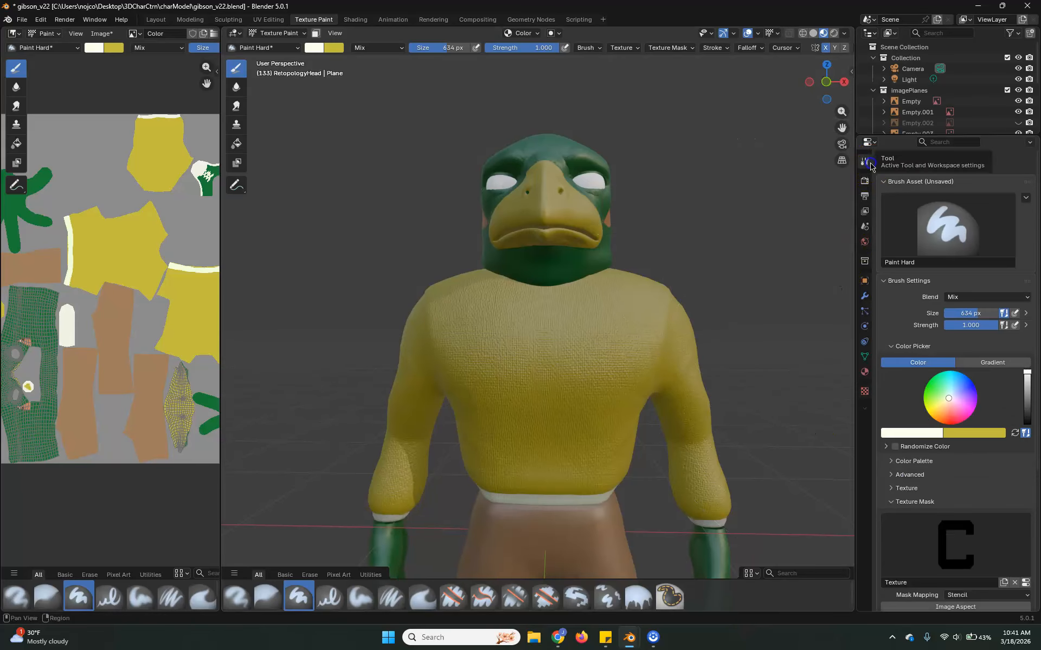
pyautogui.click(938, 531)
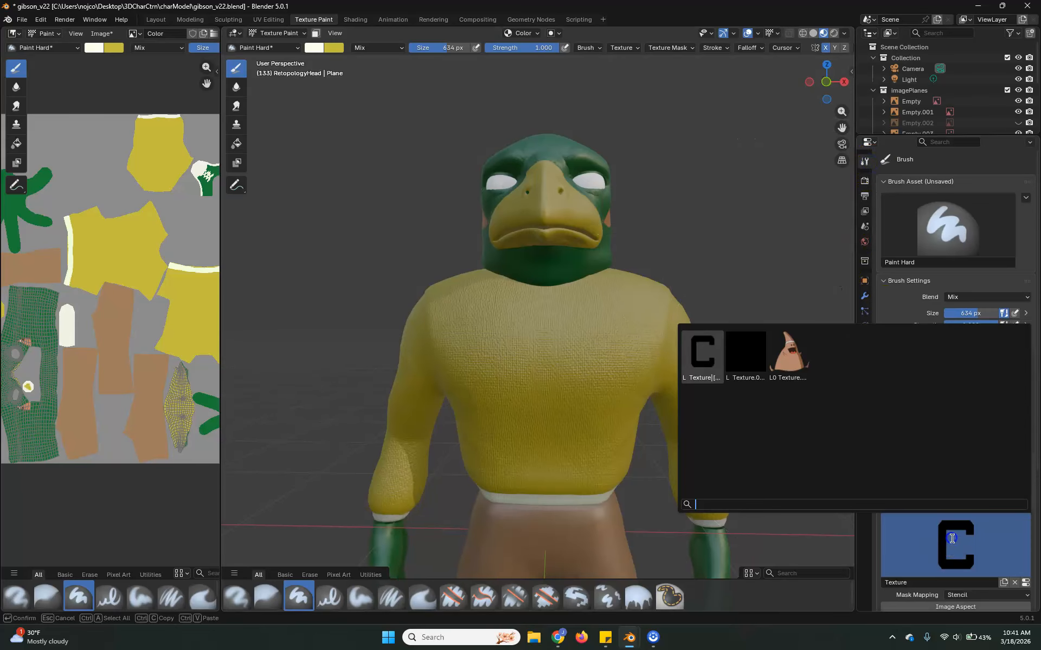
pyautogui.click(746, 347)
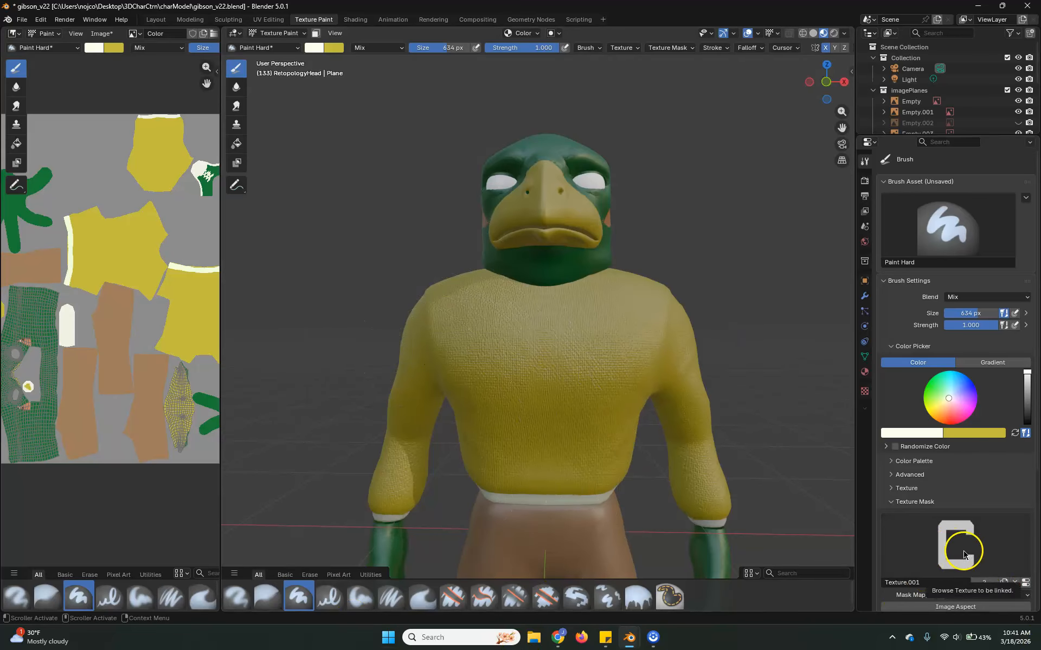
pyautogui.scroll(-3, 942, 545)
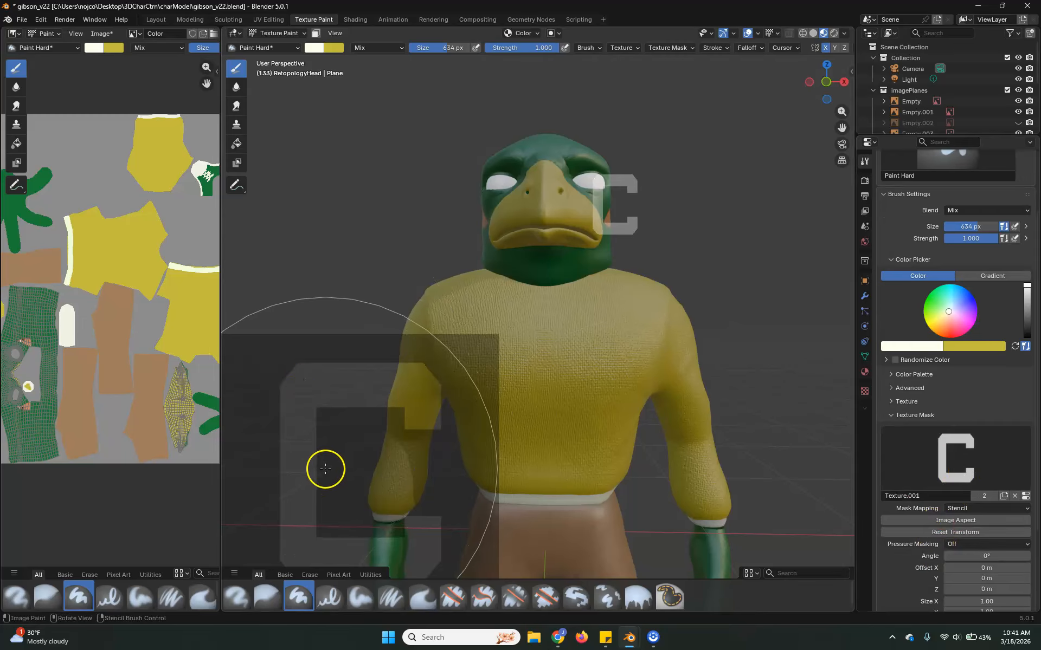
# Move the C mask stencil over the chest and scale it down to fit the front of the sweater.
pyautogui.keyDown('alt'); pyautogui.moveTo(366, 465); pyautogui.dragTo(526, 387, button='right'); pyautogui.keyUp('alt')
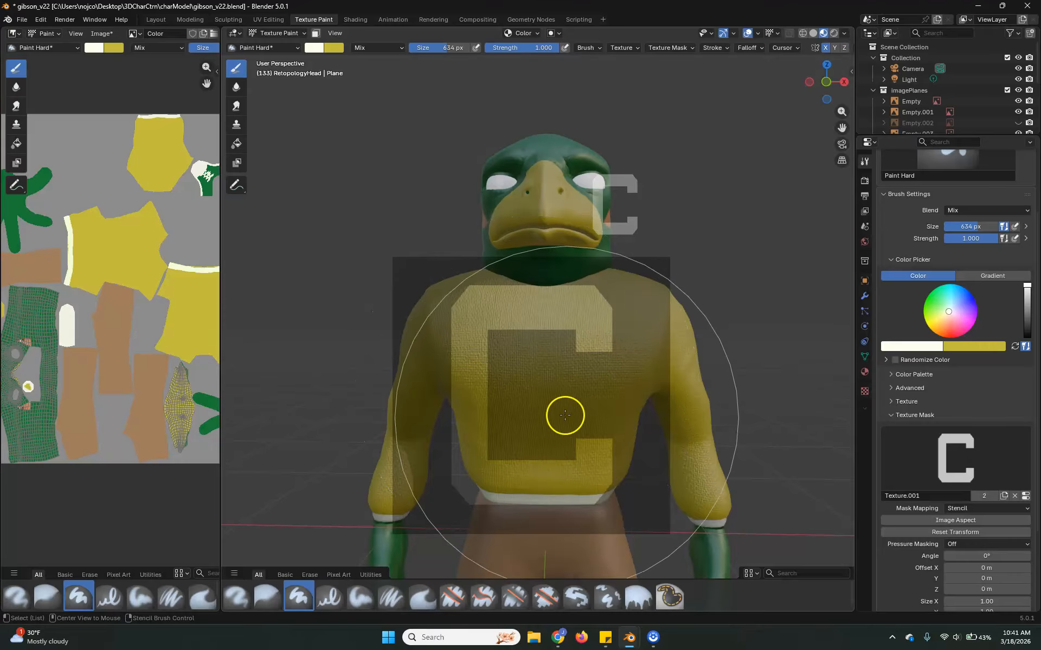
pyautogui.moveTo(567, 423); pyautogui.dragTo(585, 417, button='right')
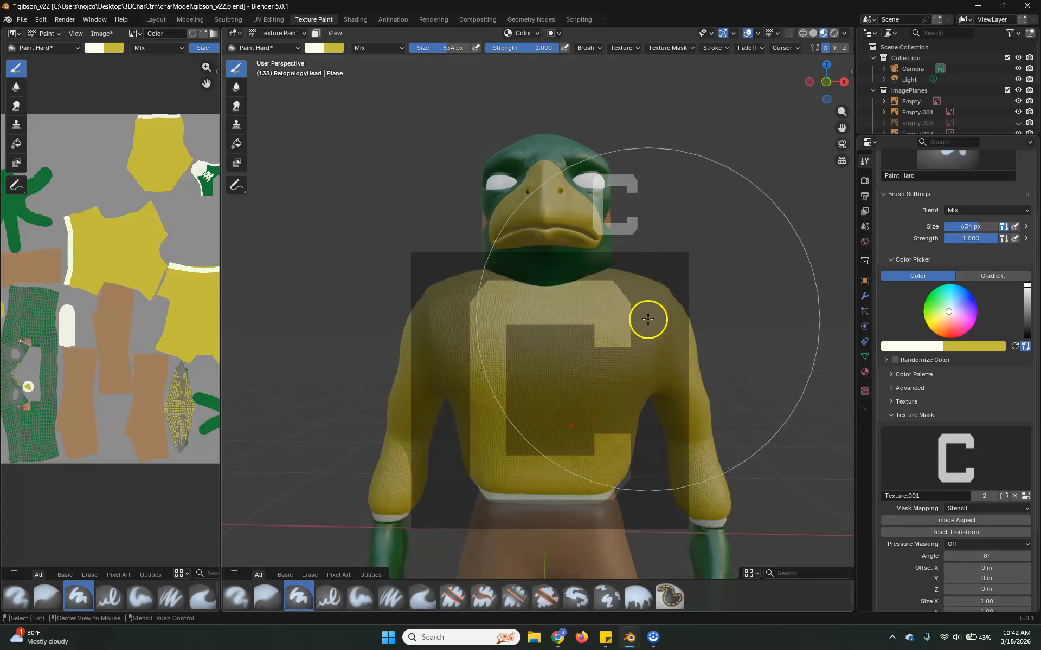
pyautogui.moveTo(632, 356)
pyautogui.mouseDown(button='right')
pyautogui.moveTo(623, 397)
pyautogui.moveTo(624, 375)
pyautogui.mouseUp(button='right')
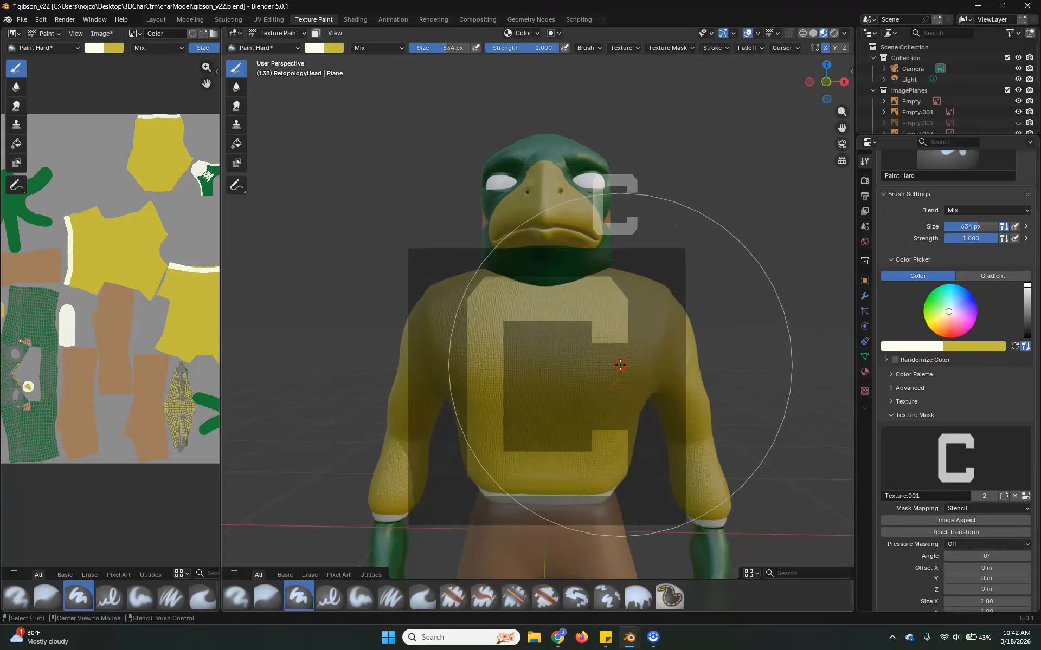
pyautogui.keyDown('alt'); pyautogui.keyDown('shift'); pyautogui.moveTo(655, 323); pyautogui.dragTo(608, 333, button='right'); pyautogui.keyUp('shift'); pyautogui.keyUp('alt')
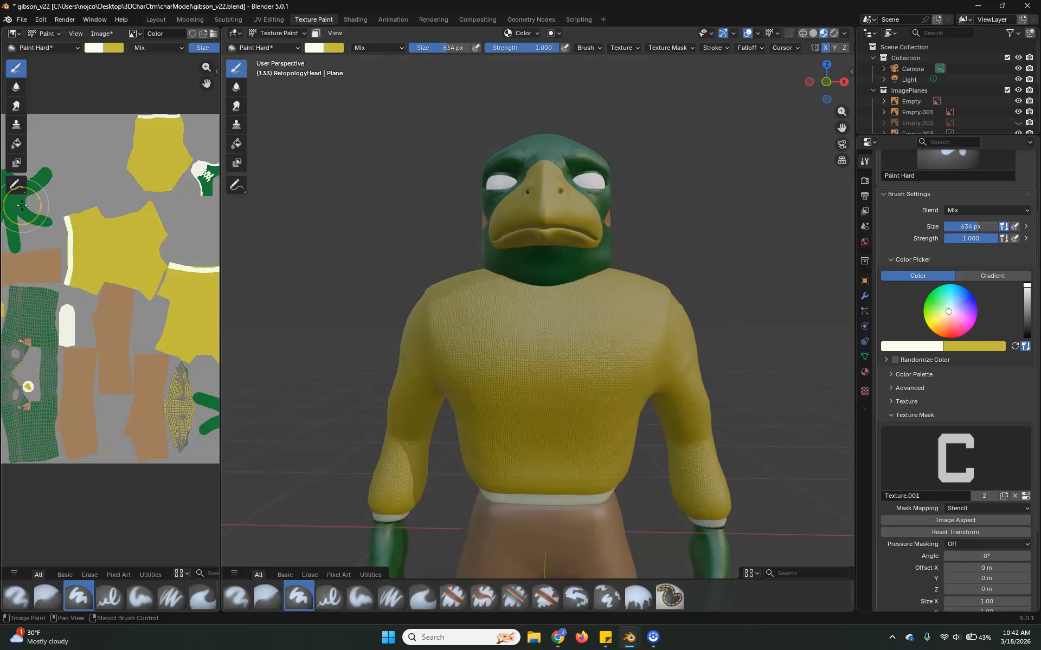
# Sample the green of the hand in the texture image as the brush colour and switch texture painting to the torso.
pyautogui.press('s')
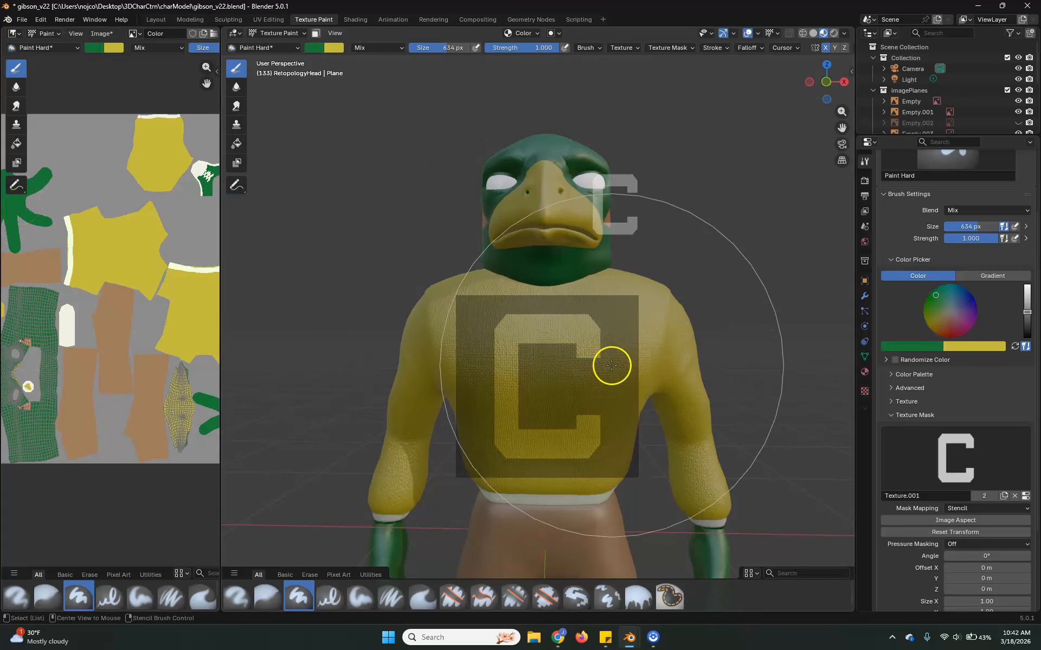
pyautogui.keyDown('alt'); pyautogui.click(612, 365); pyautogui.keyUp('alt')
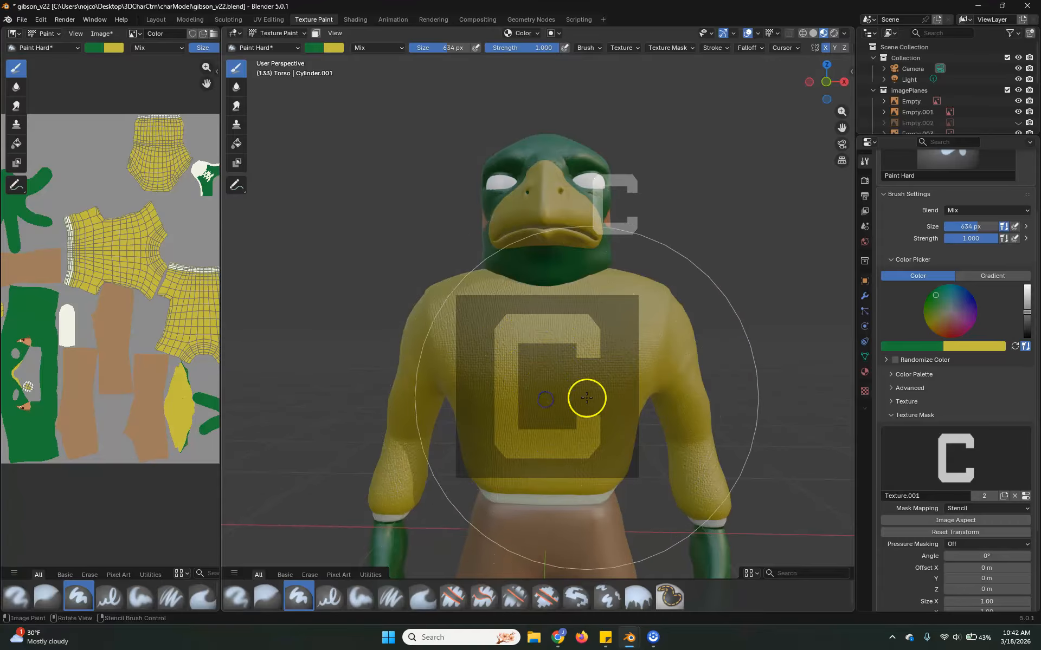
pyautogui.moveTo(587, 432); pyautogui.dragTo(588, 430)
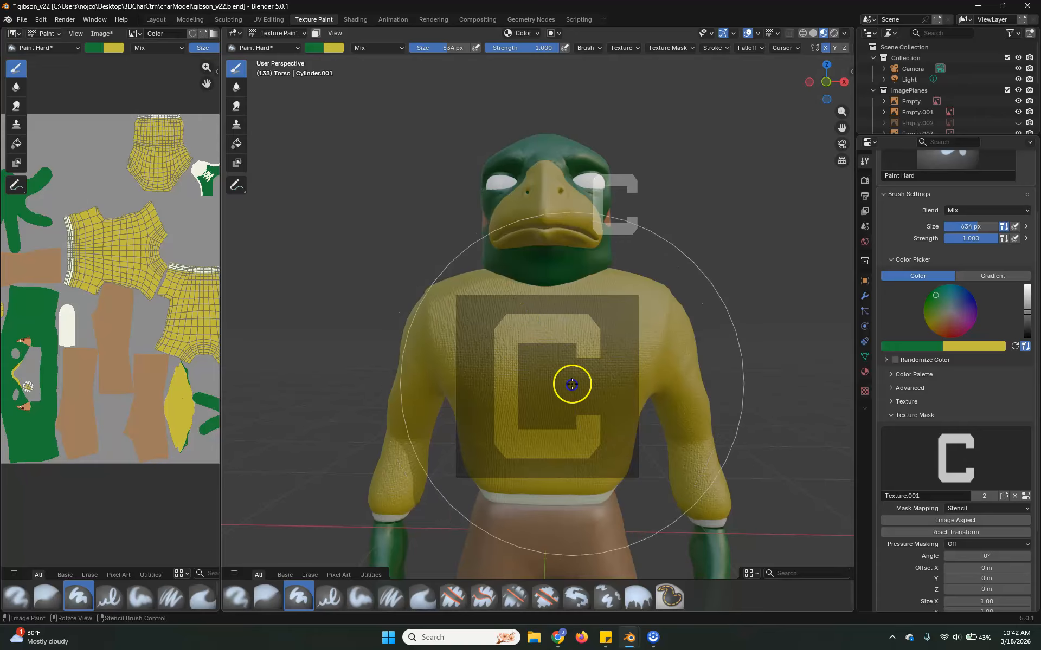
# Try the black C texture as the brush's texture mask and switch back to the white C of Texture.001.
pyautogui.click(950, 455)
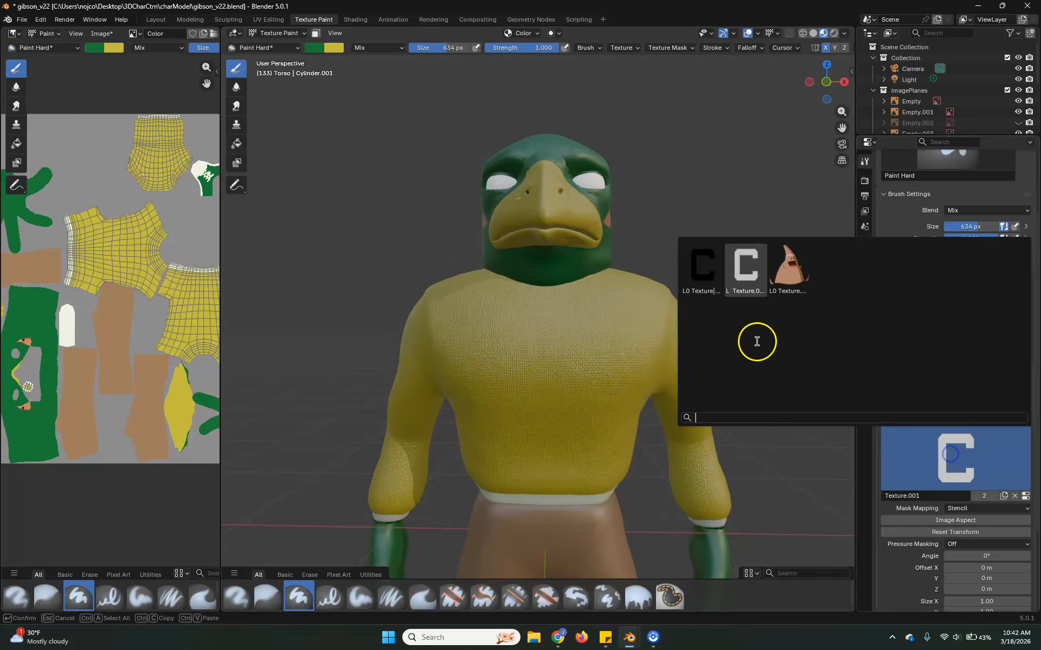
pyautogui.click(707, 277)
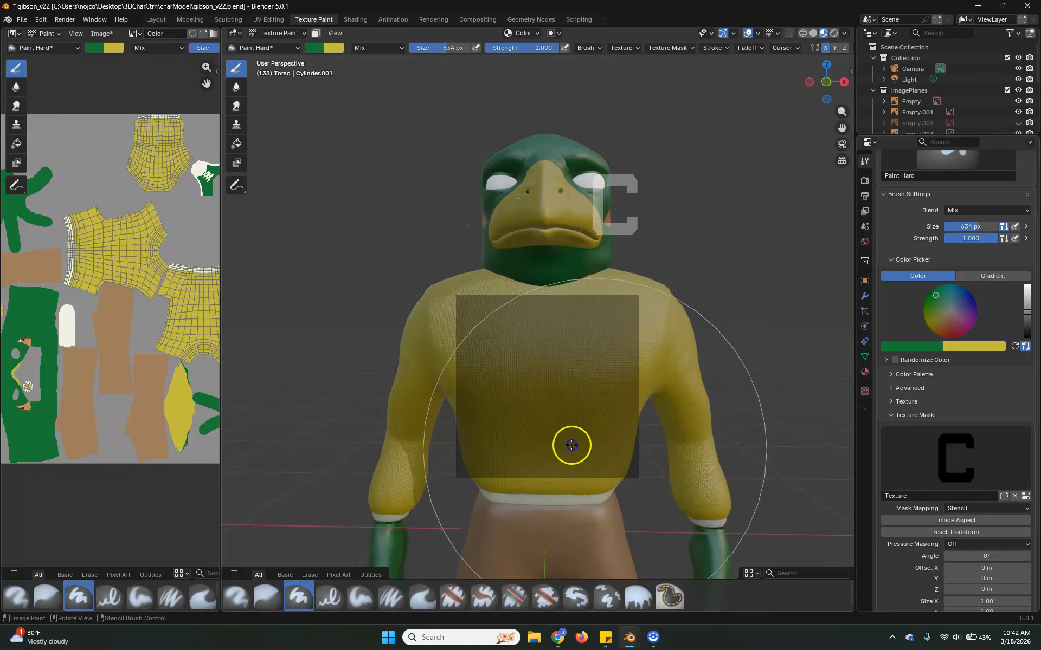
pyautogui.click(1026, 496)
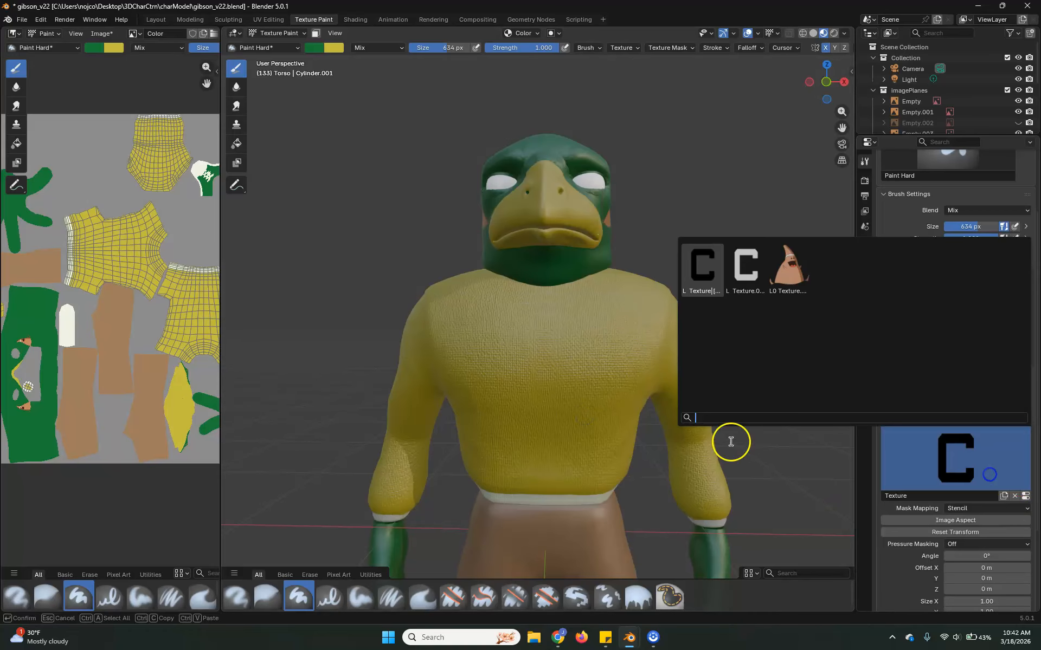
pyautogui.click(743, 271)
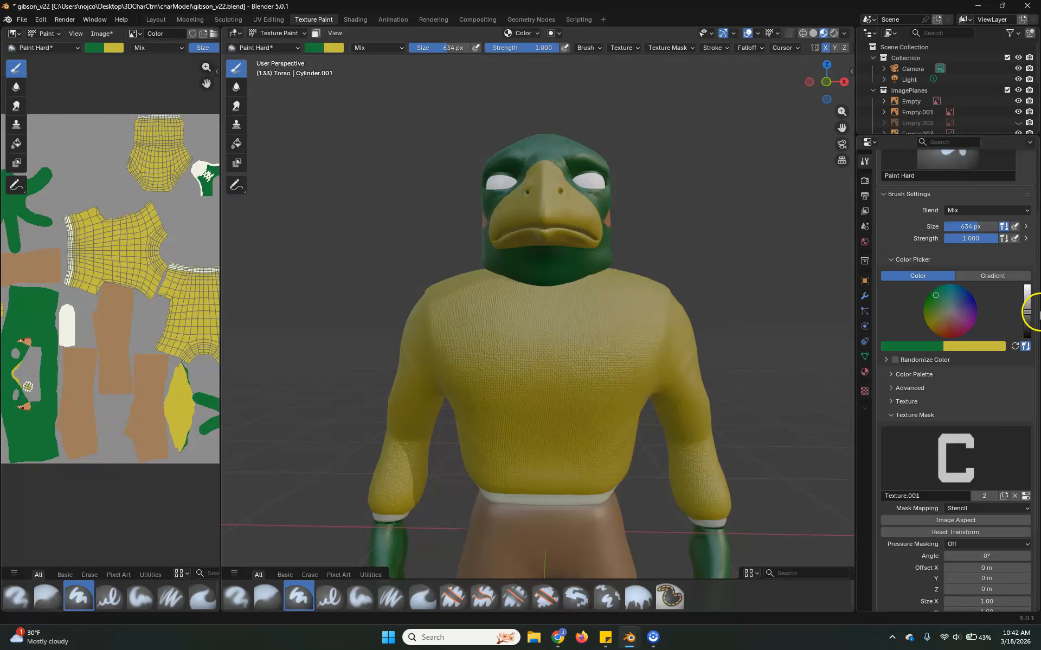
# Brighten the green brush colour slightly and remove the leftover C texture from the brush's Texture settings.
pyautogui.moveTo(1028, 313); pyautogui.dragTo(1026, 308)
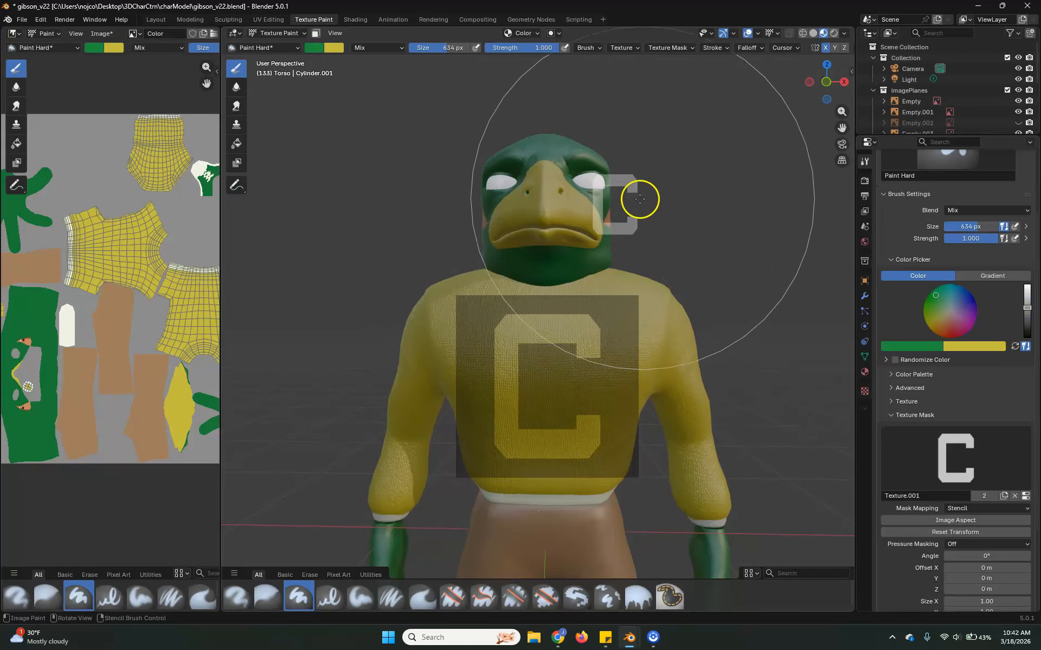
pyautogui.moveTo(672, 284)
pyautogui.mouseDown(button='middle')
pyautogui.moveTo(674, 343)
pyautogui.moveTo(705, 361)
pyautogui.moveTo(681, 353)
pyautogui.mouseUp(button='middle')
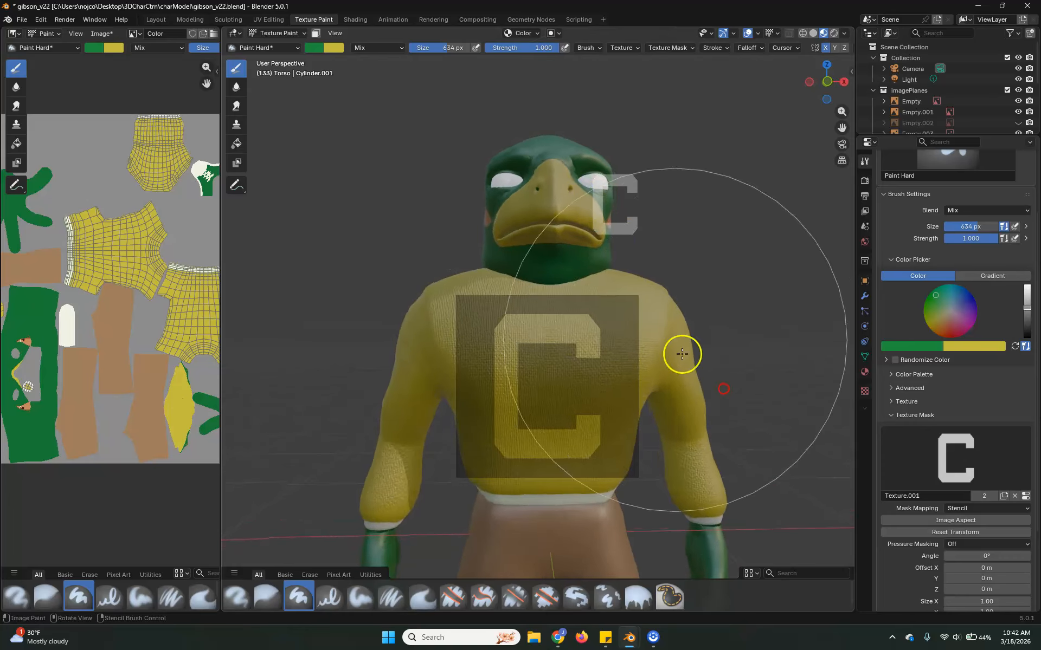
pyautogui.click(632, 176)
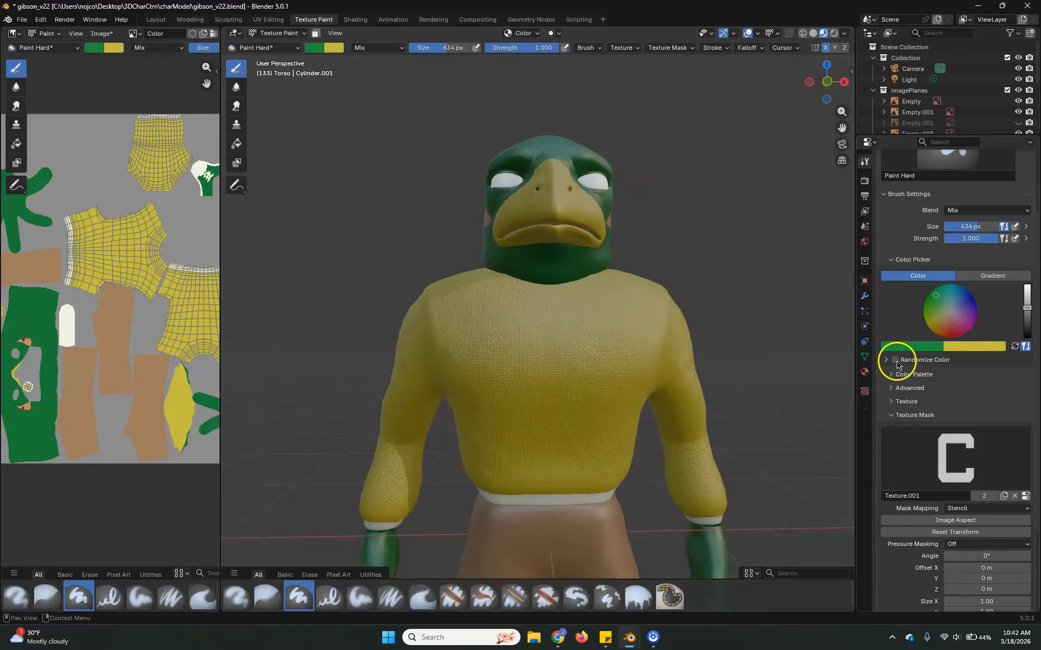
pyautogui.click(903, 403)
pyautogui.click(1015, 483)
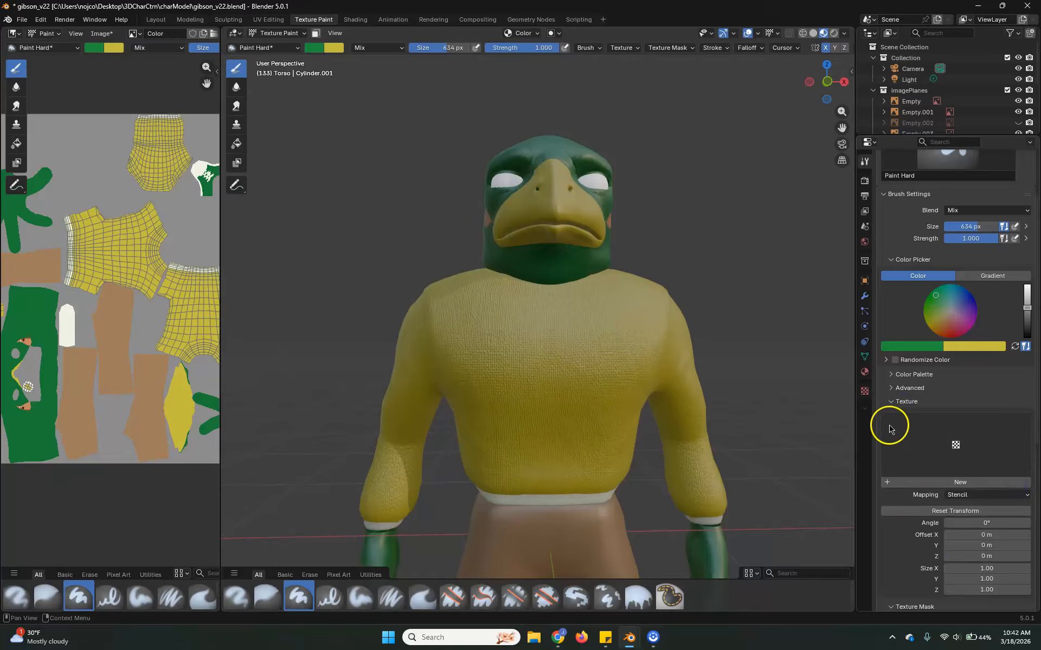
pyautogui.click(895, 402)
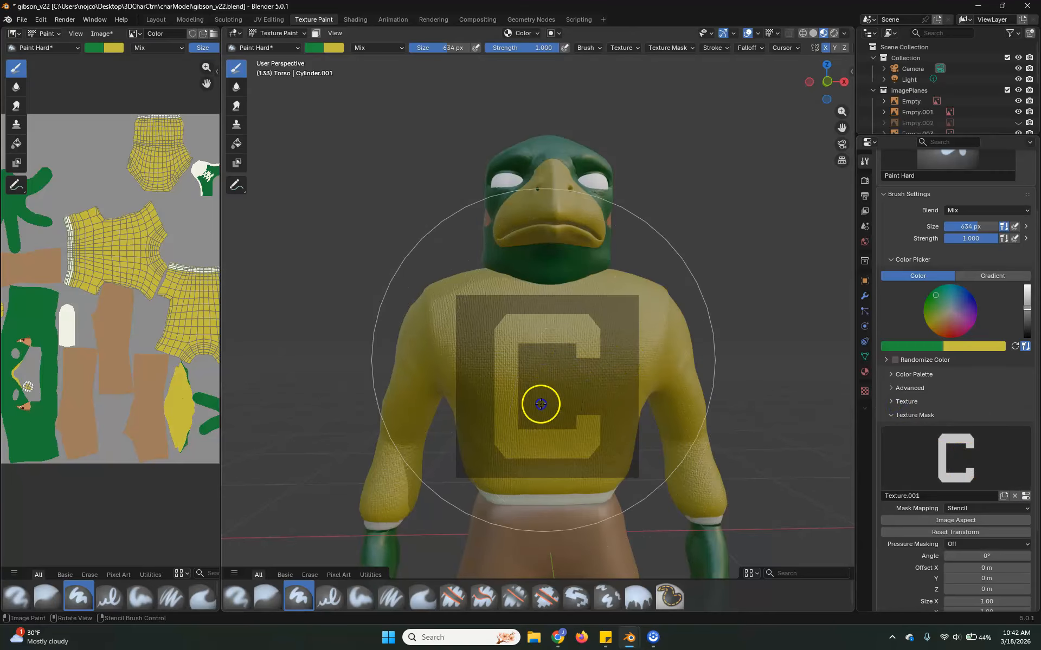
# Undo a mirrored test stroke and paint the green C onto the chest through the mask with X symmetry off.
pyautogui.click(557, 389)
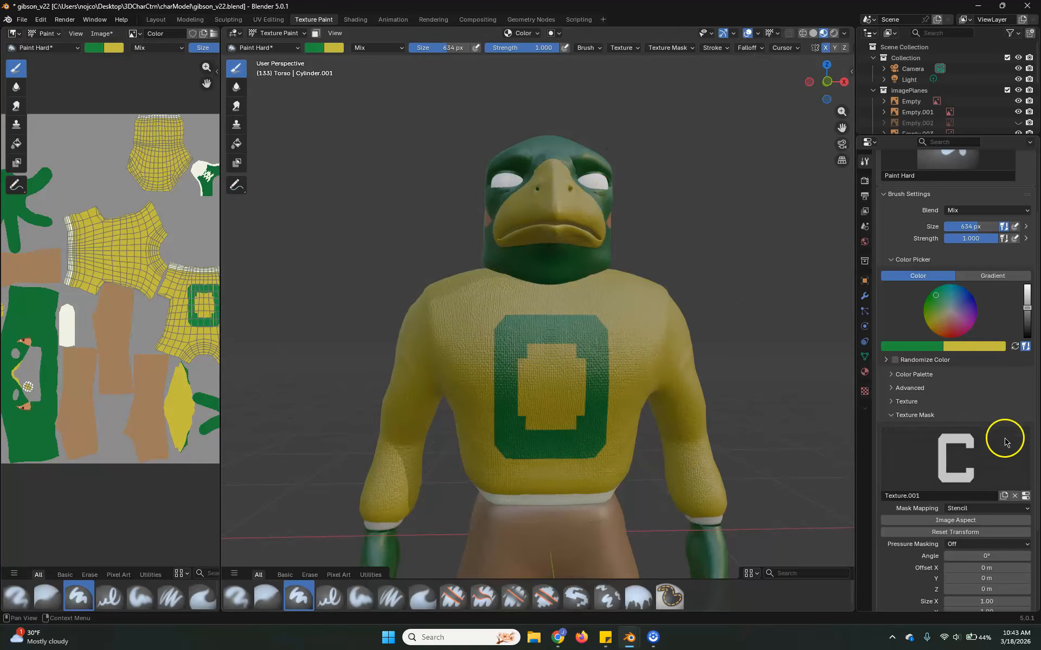
pyautogui.hotkey('ctrl', 'z')
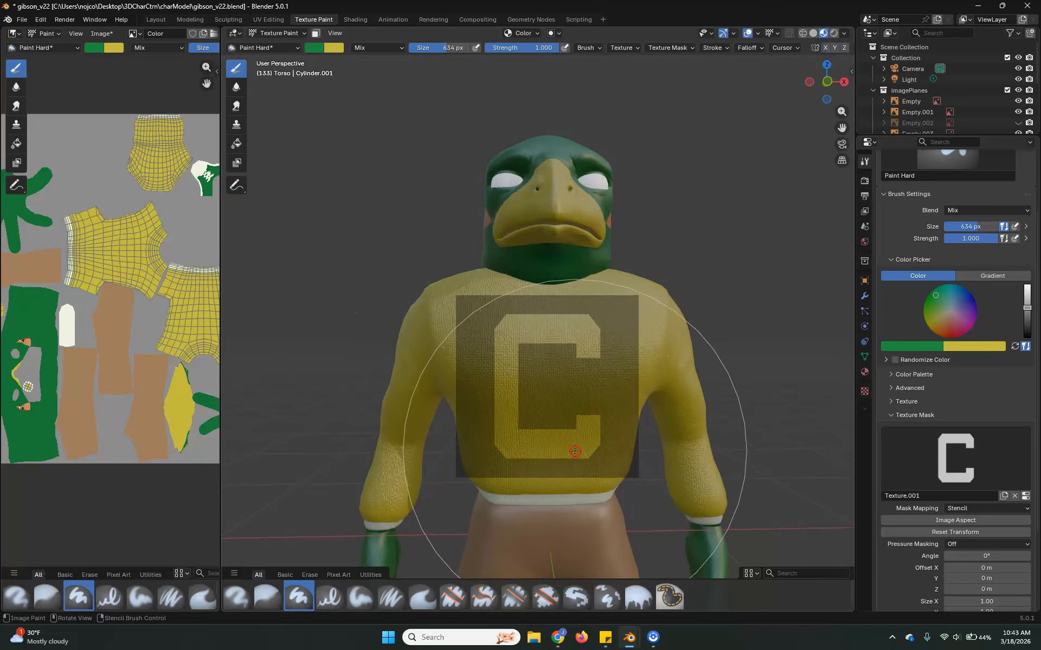
pyautogui.moveTo(693, 391); pyautogui.dragTo(695, 388, button='middle')
pyautogui.moveTo(501, 365); pyautogui.dragTo(523, 376)
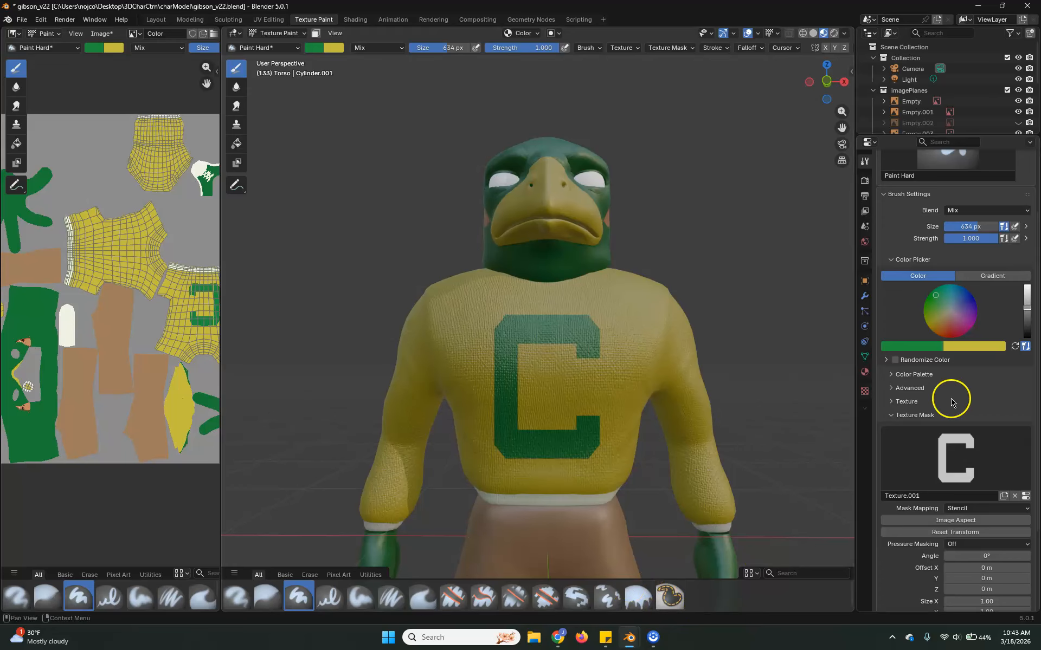
# Turn X symmetry back on and remove the C texture mask from the brush, collapsing its texture settings.
pyautogui.click(914, 402)
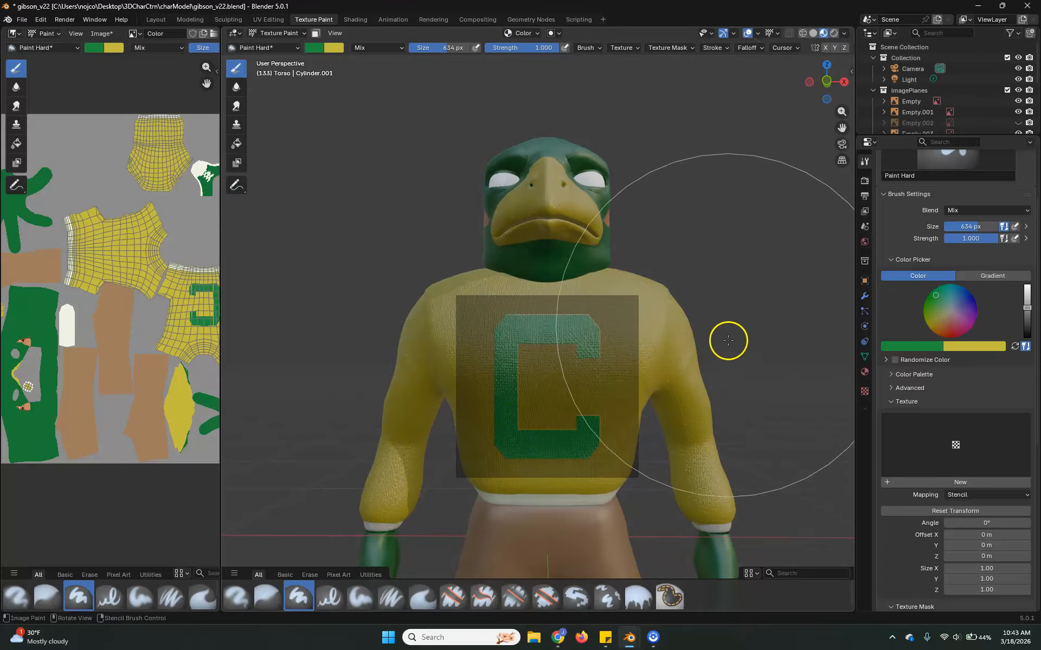
pyautogui.click(827, 51)
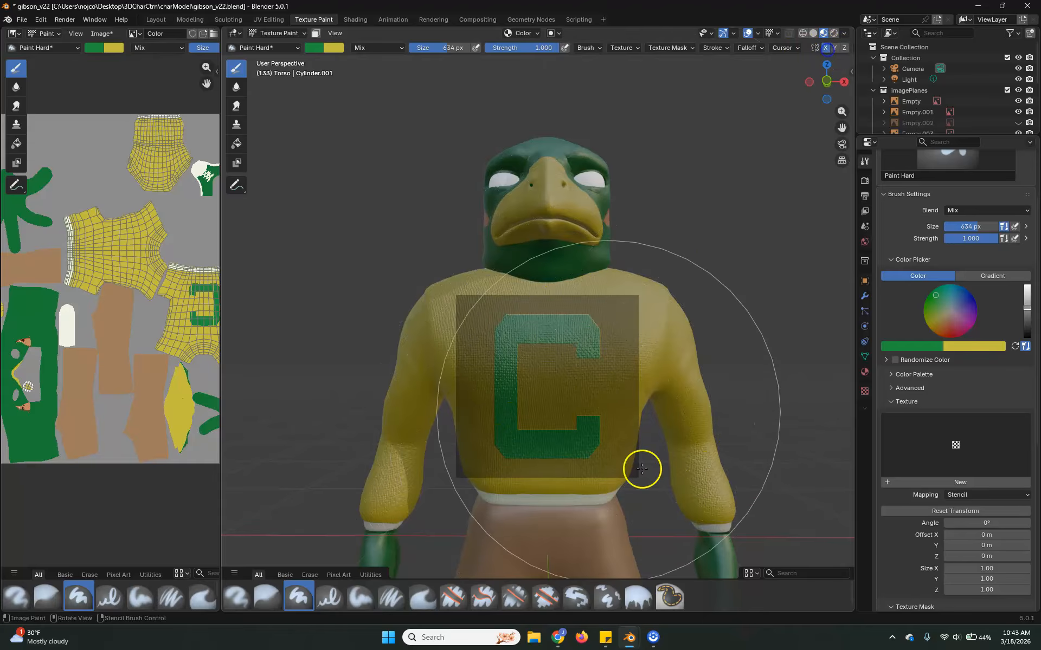
pyautogui.moveTo(686, 400); pyautogui.dragTo(650, 442, button='middle')
pyautogui.scroll(-5, 940, 549)
pyautogui.scroll(-4, 941, 549)
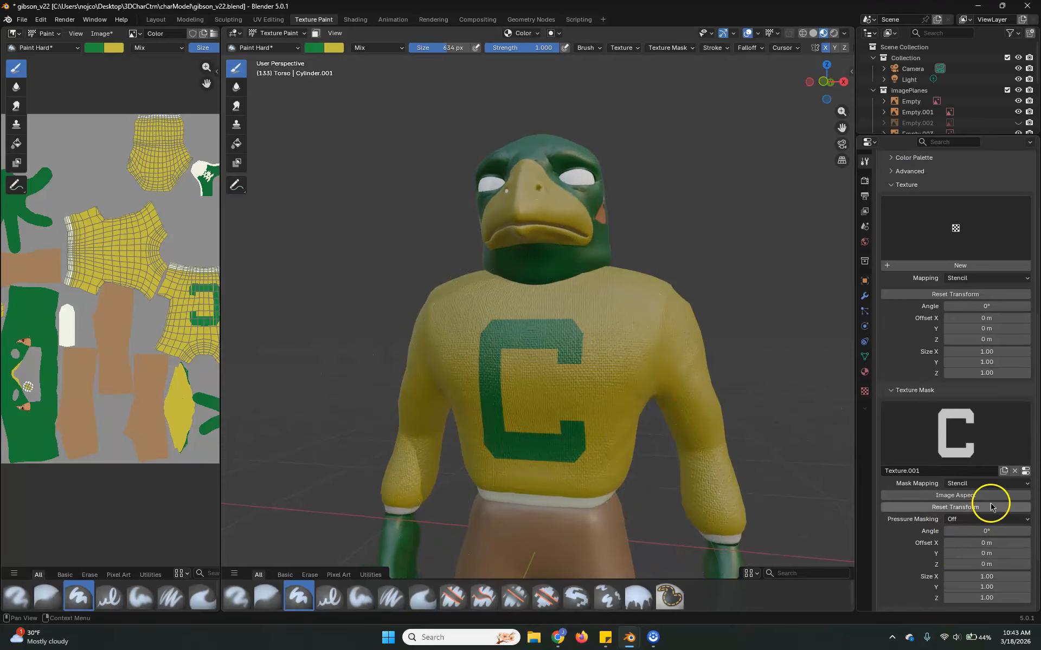
pyautogui.click(1014, 471)
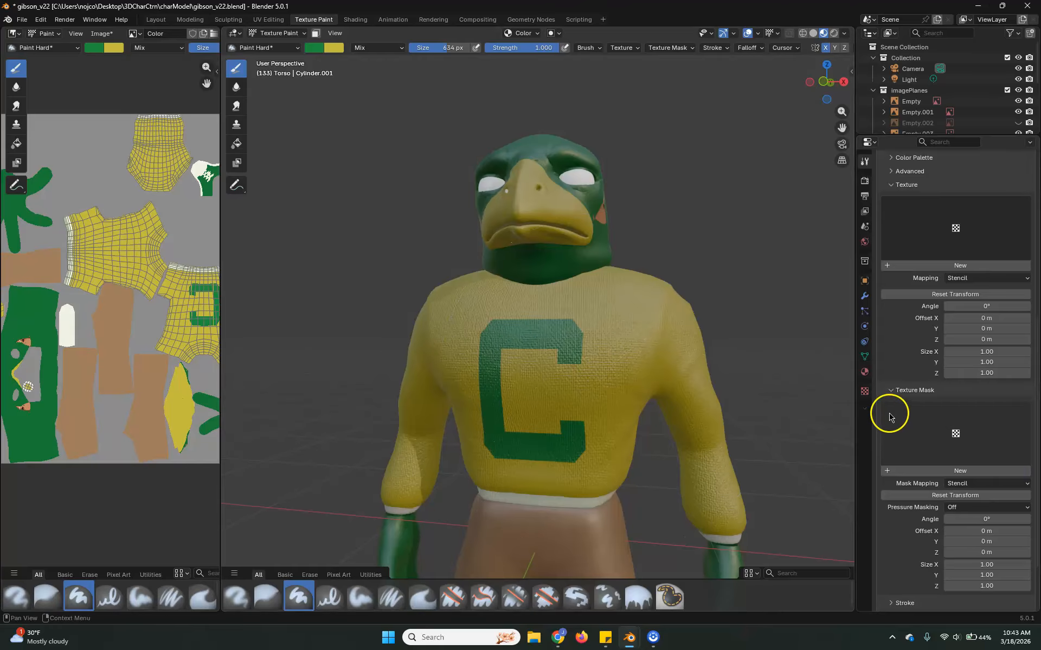
pyautogui.click(900, 390)
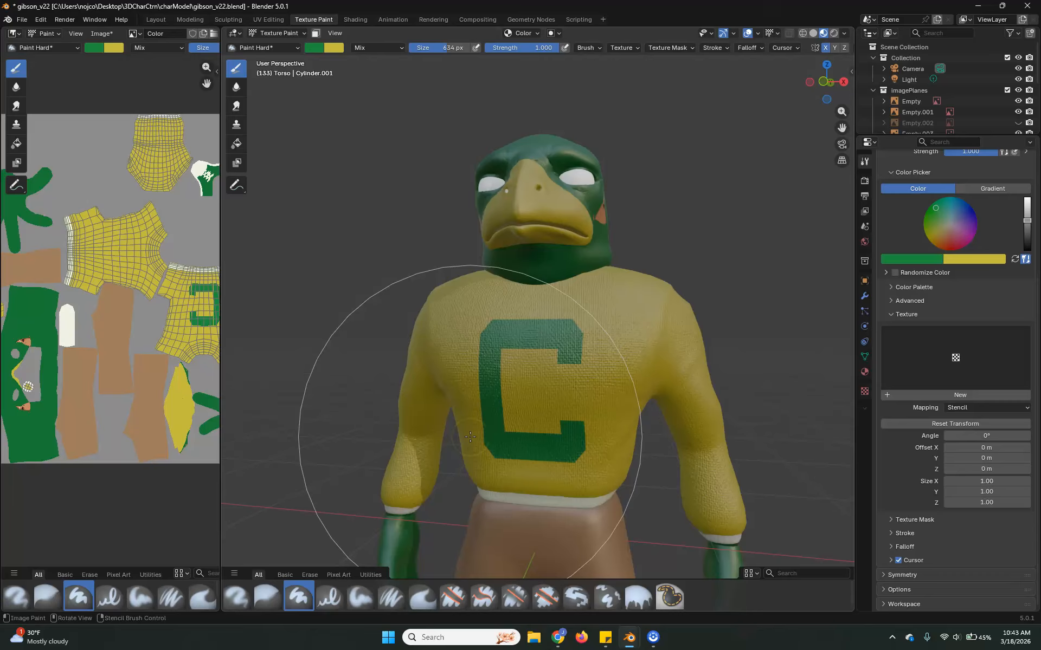
pyautogui.moveTo(470, 437)
pyautogui.mouseDown()
pyautogui.moveTo(551, 421)
pyautogui.moveTo(653, 362)
pyautogui.mouseUp()
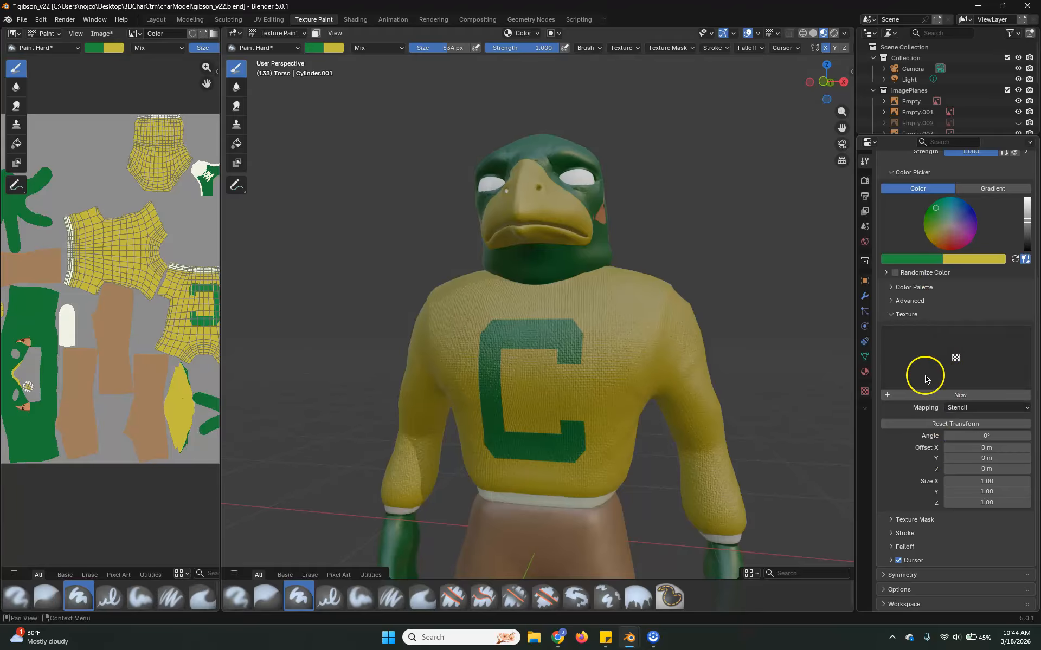
pyautogui.click(906, 317)
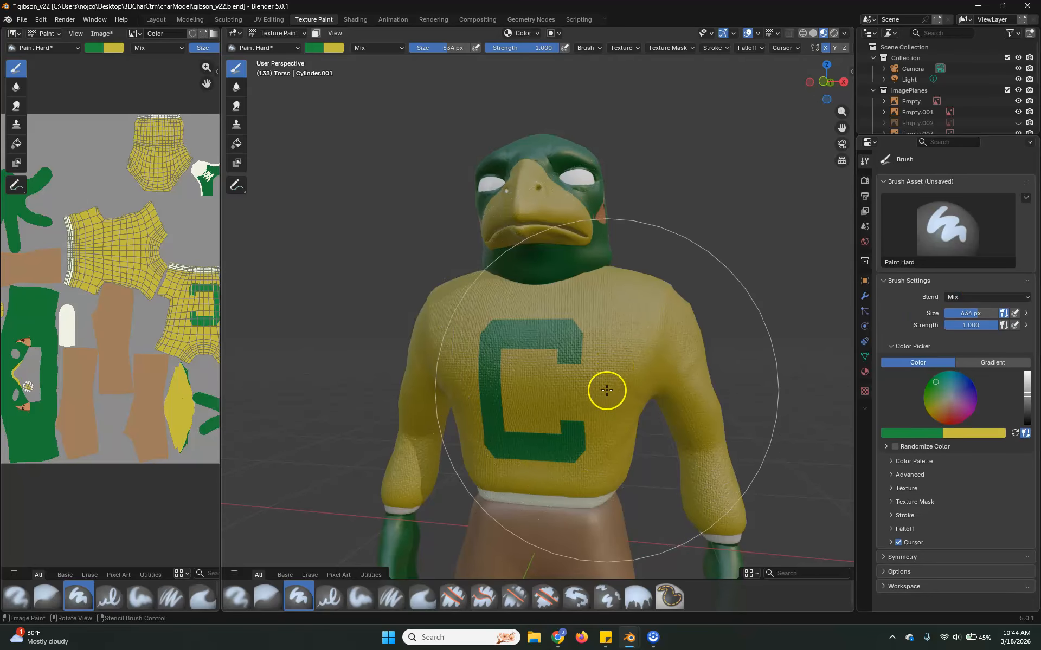
# Examine the whole character with the green C on its sweater from a three-quarter view.
pyautogui.moveTo(625, 396); pyautogui.dragTo(655, 328, button='middle')
pyautogui.scroll(2, 648, 402)
pyautogui.scroll(-4, 645, 406)
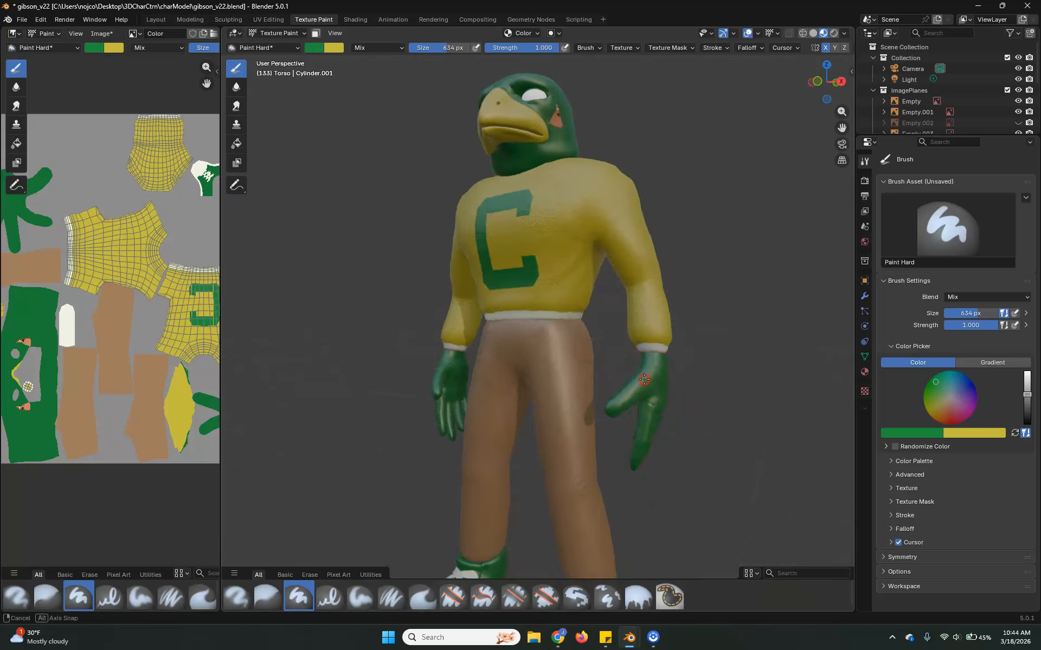